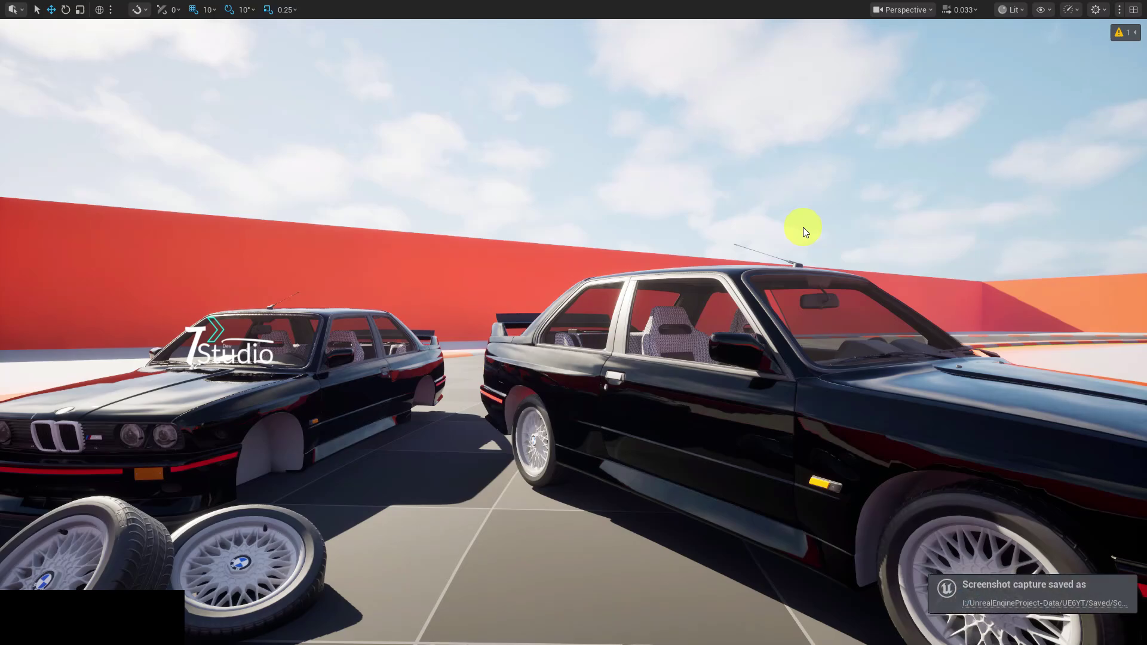
pyautogui.press('s')
pyautogui.moveTo(803, 227); pyautogui.dragTo(803, 227, button='right')
pyautogui.press('s')
pyautogui.press('s')
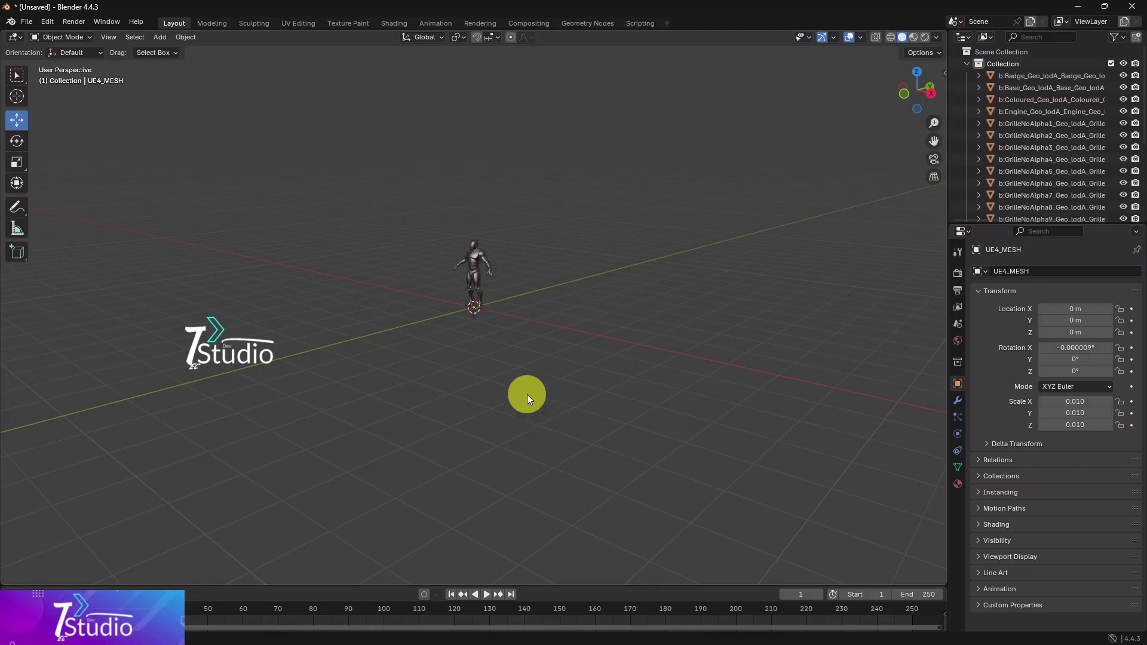
# - Select all the car body meshes plus the Wheel1A_3D empty, leaving the UE4_MESH mannequin unselected
pyautogui.click(476, 306)
pyautogui.scroll(20, 491, 303)
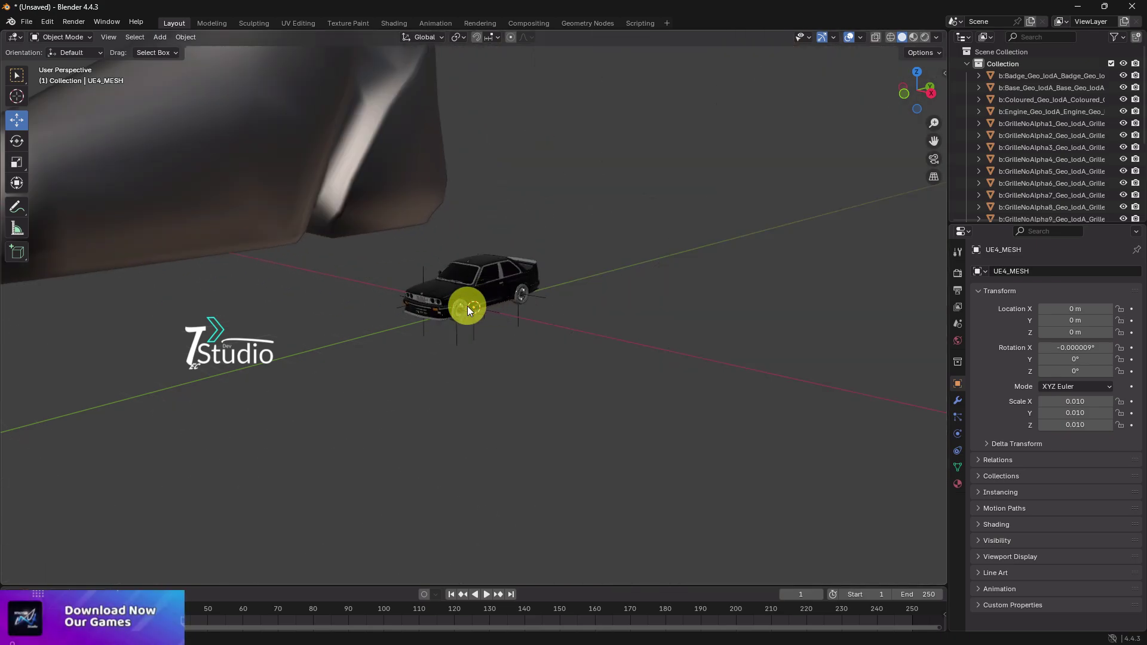
pyautogui.scroll(-3, 467, 306)
pyautogui.scroll(-4, 467, 305)
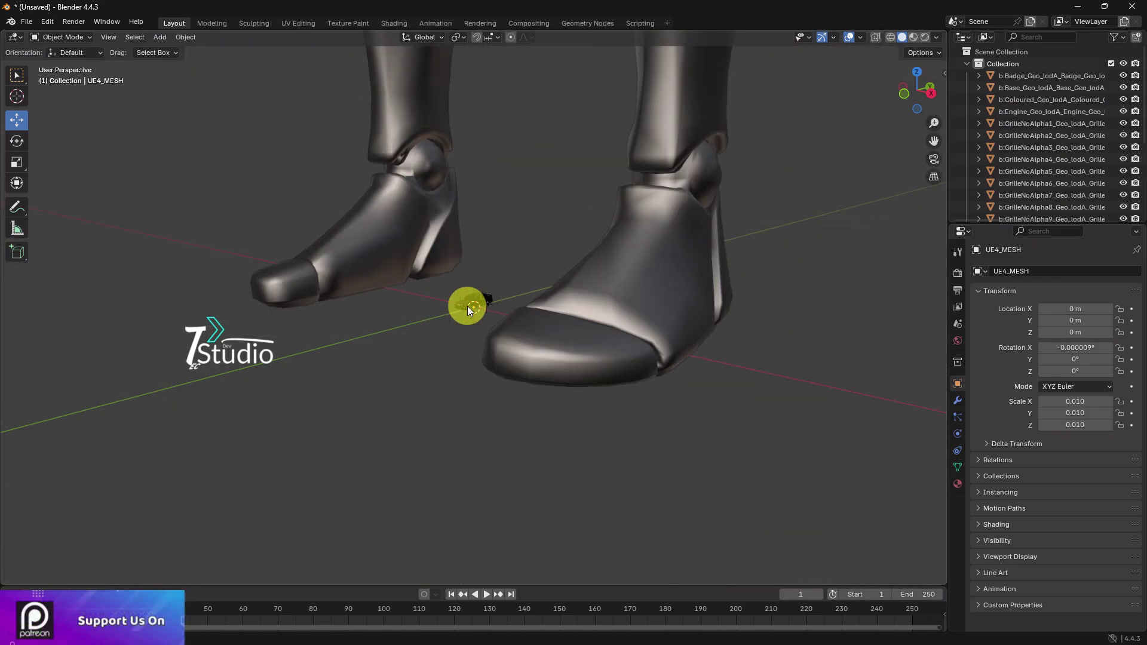
pyautogui.click(1020, 75)
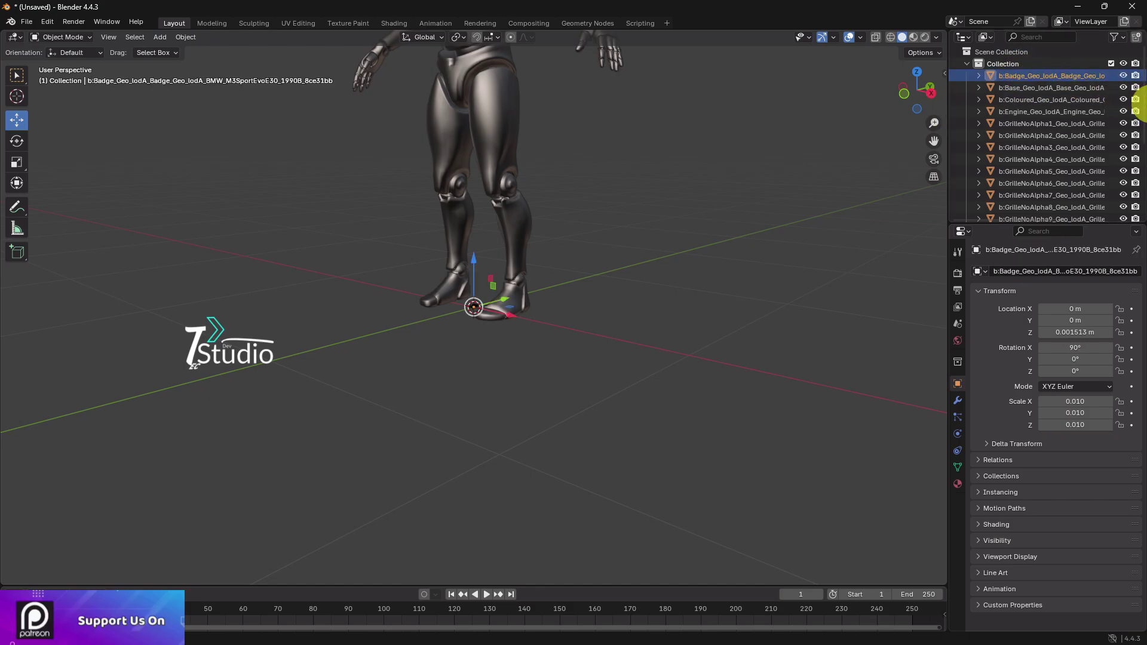
pyautogui.moveTo(1144, 103); pyautogui.dragTo(1136, 212)
pyautogui.keyDown('shift'); pyautogui.click(1026, 186); pyautogui.keyUp('shift')
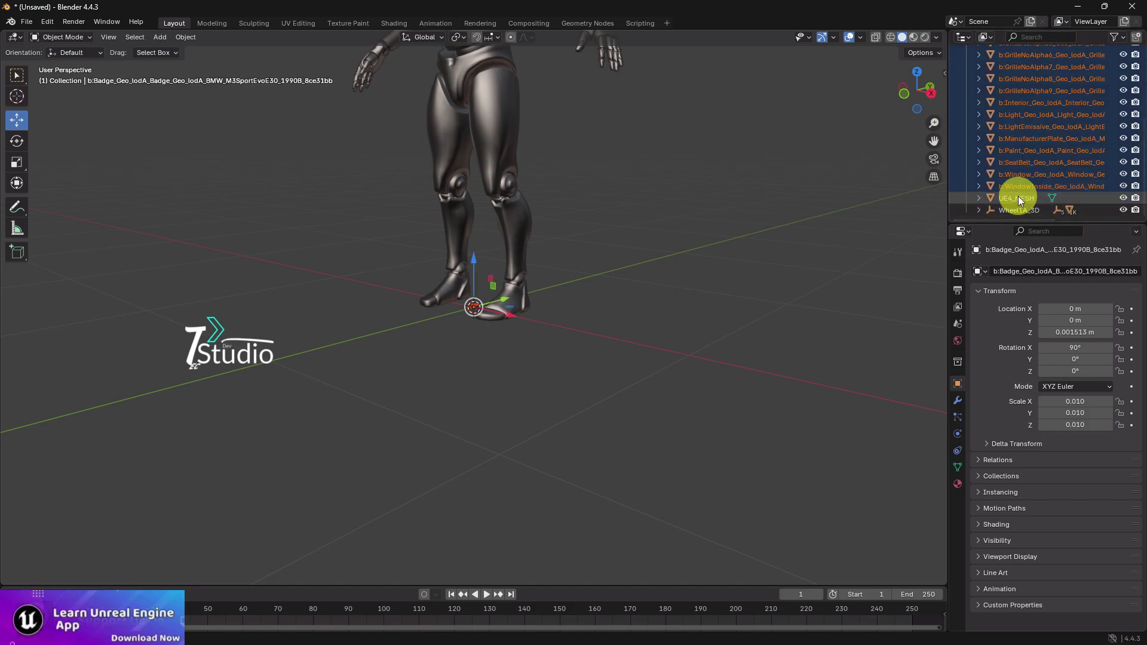
pyautogui.keyDown('ctrl'); pyautogui.click(1019, 210); pyautogui.keyUp('ctrl')
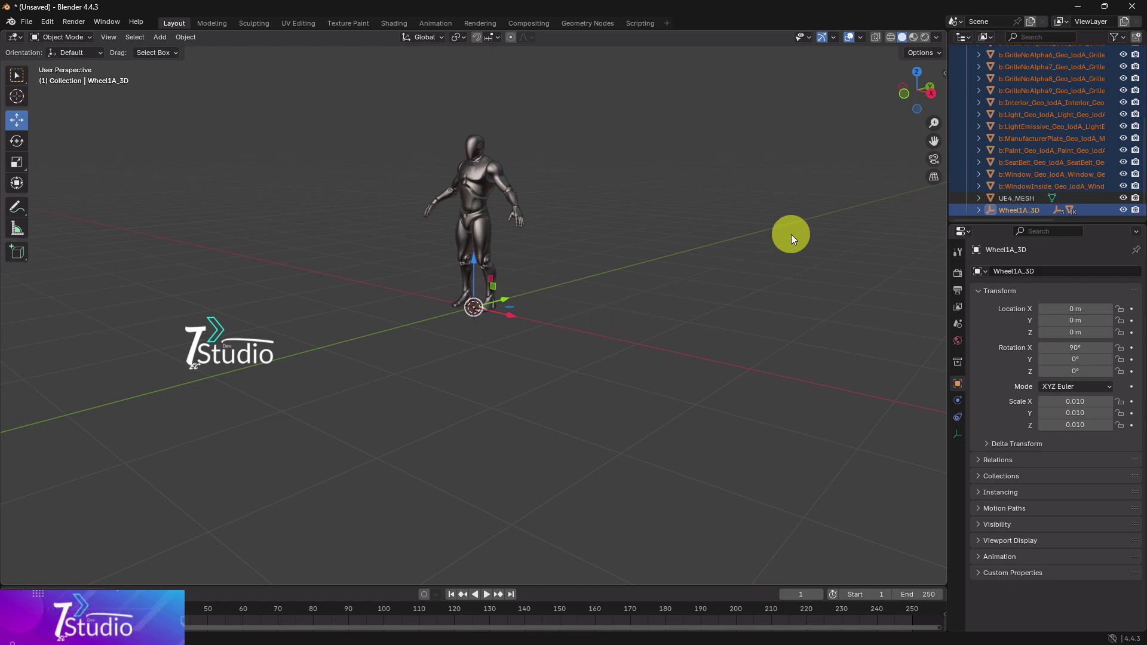
# - Scale the selected car up in the front view to about 1.217 so its size suits the mannequin
pyautogui.click(901, 92)
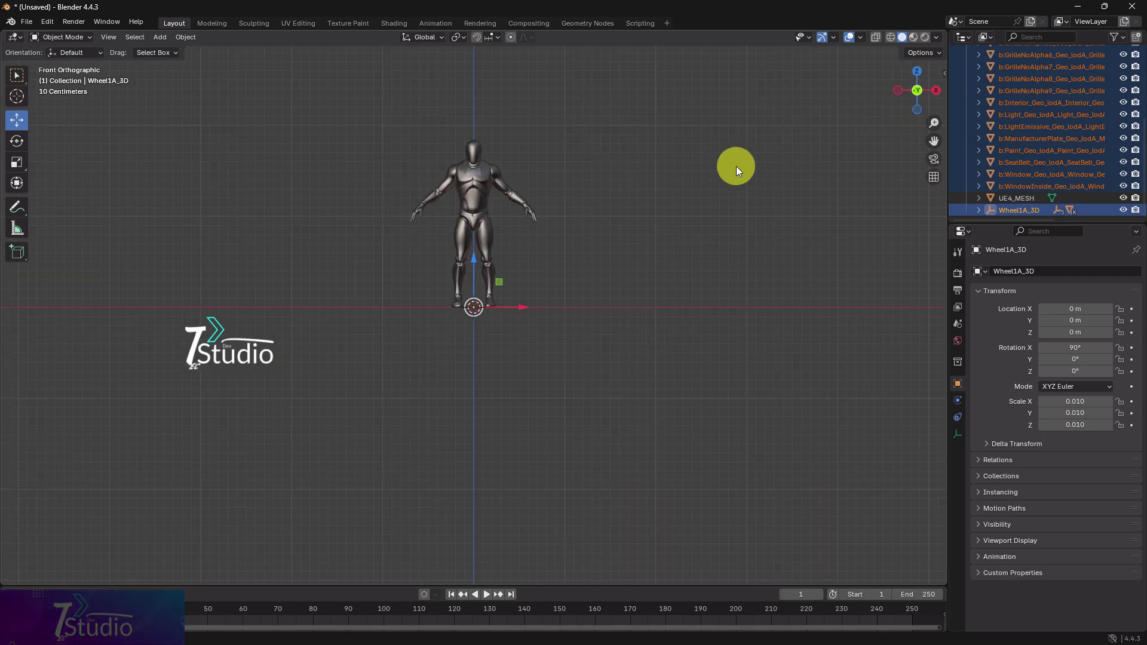
pyautogui.press('s')
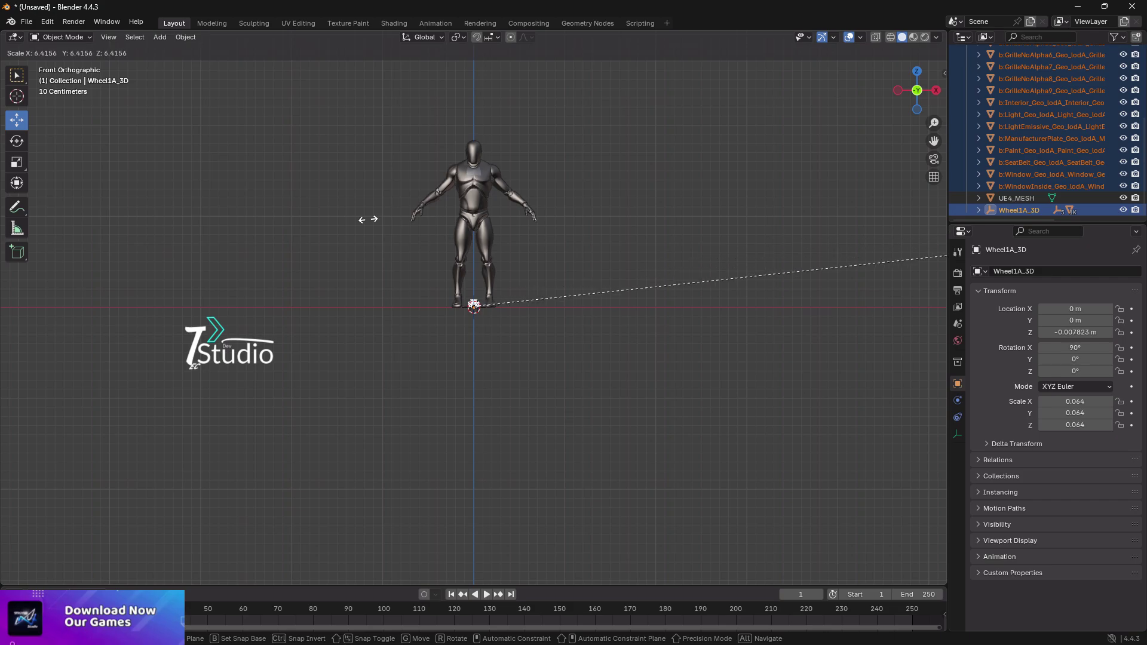
pyautogui.click(784, 267)
pyautogui.press('s')
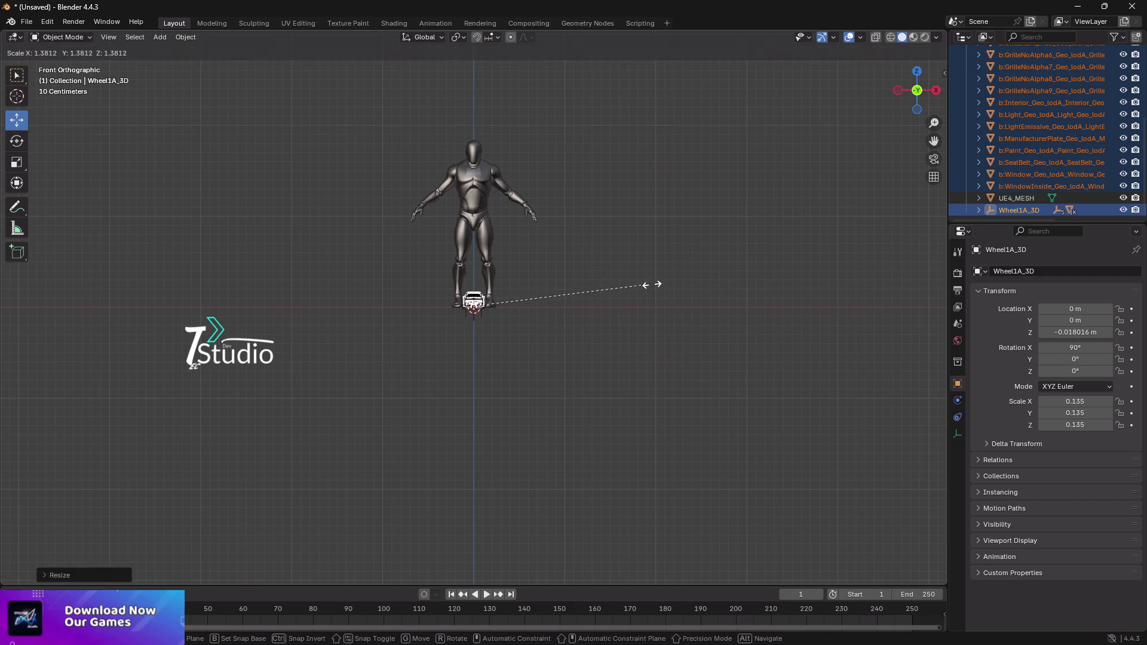
pyautogui.click(669, 307)
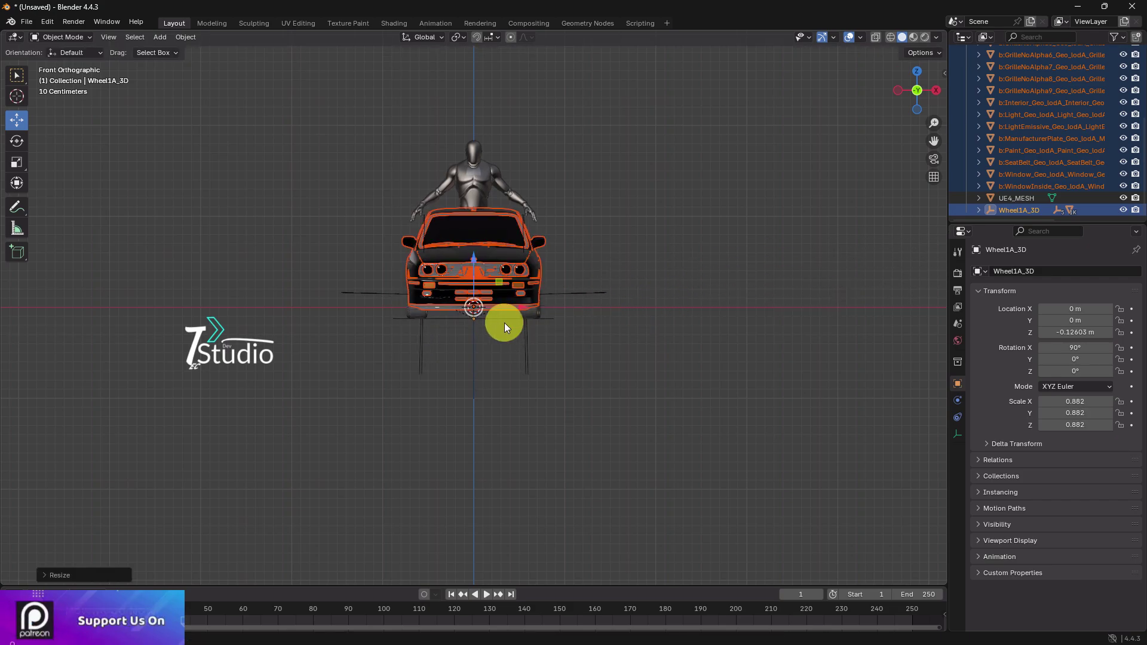
pyautogui.press('s')
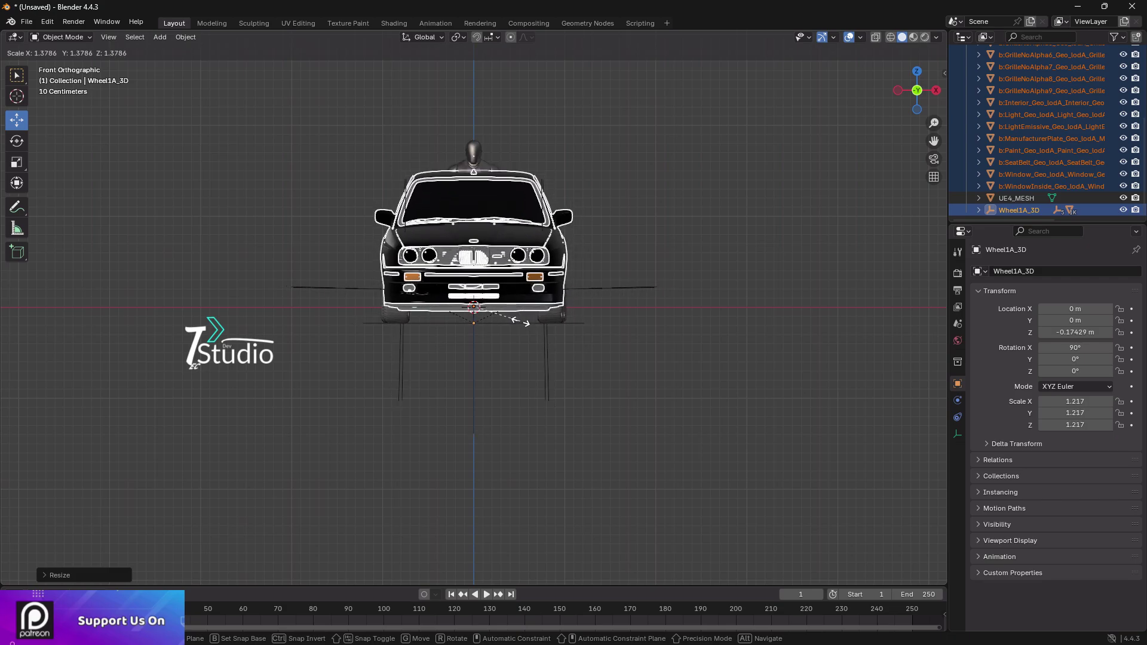
pyautogui.click(520, 321)
# - Raise the car until its wheels rest on the ground line and reduce its scale to about 1.172
pyautogui.moveTo(473, 259); pyautogui.dragTo(471, 246)
pyautogui.scroll(4, 502, 276)
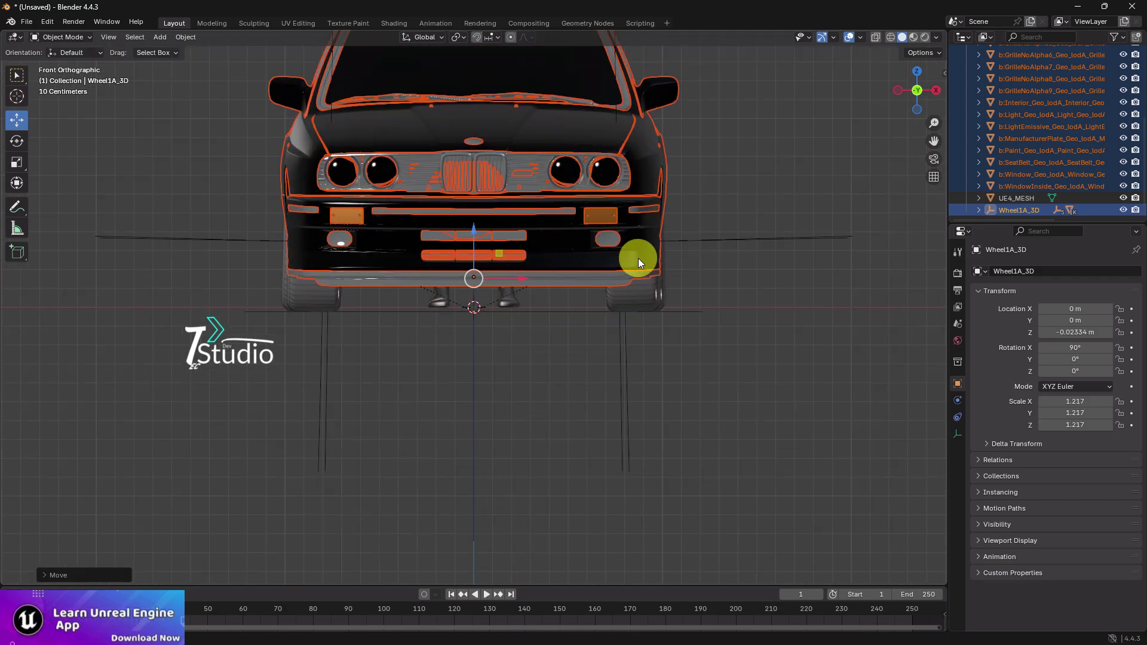
pyautogui.press('s')
pyautogui.click(633, 263)
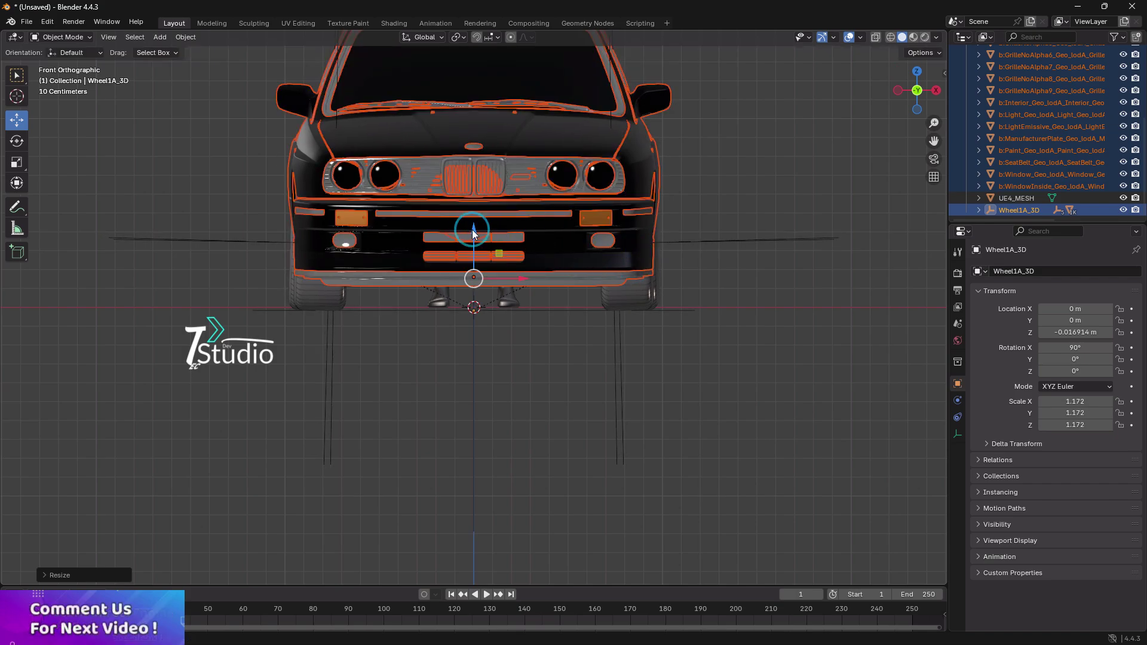
pyautogui.moveTo(473, 230); pyautogui.dragTo(468, 226)
# - Delete the UE4_MESH mannequin that served as the size reference
pyautogui.scroll(-4, 530, 249)
pyautogui.moveTo(529, 249); pyautogui.dragTo(519, 292, button='middle')
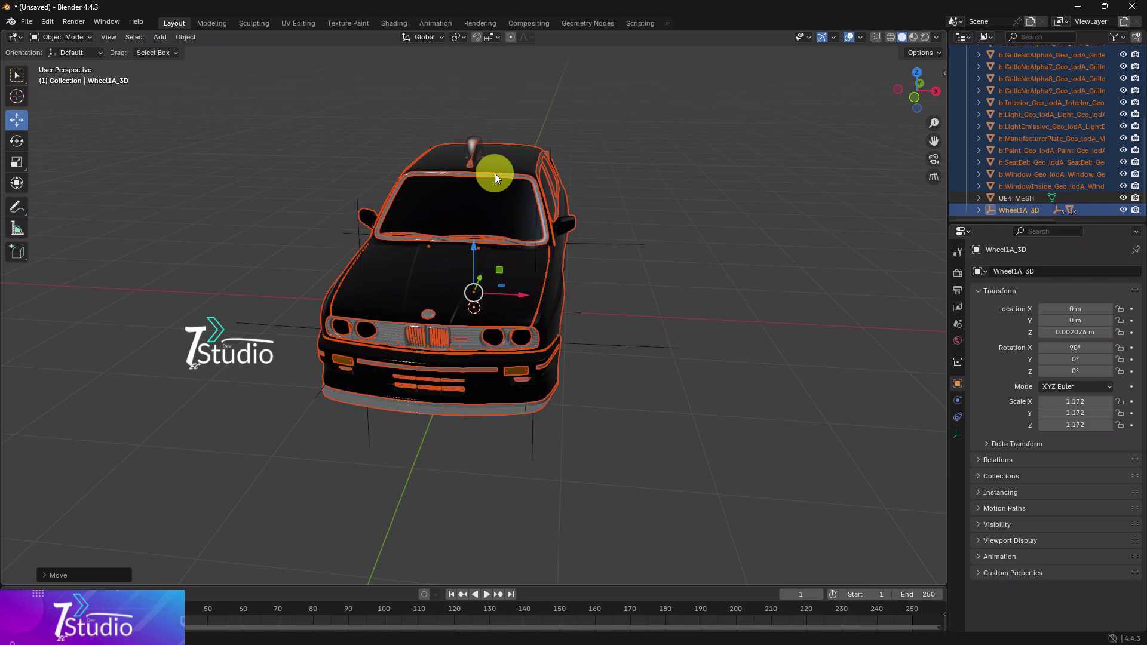
pyautogui.click(480, 148)
pyautogui.press('x')
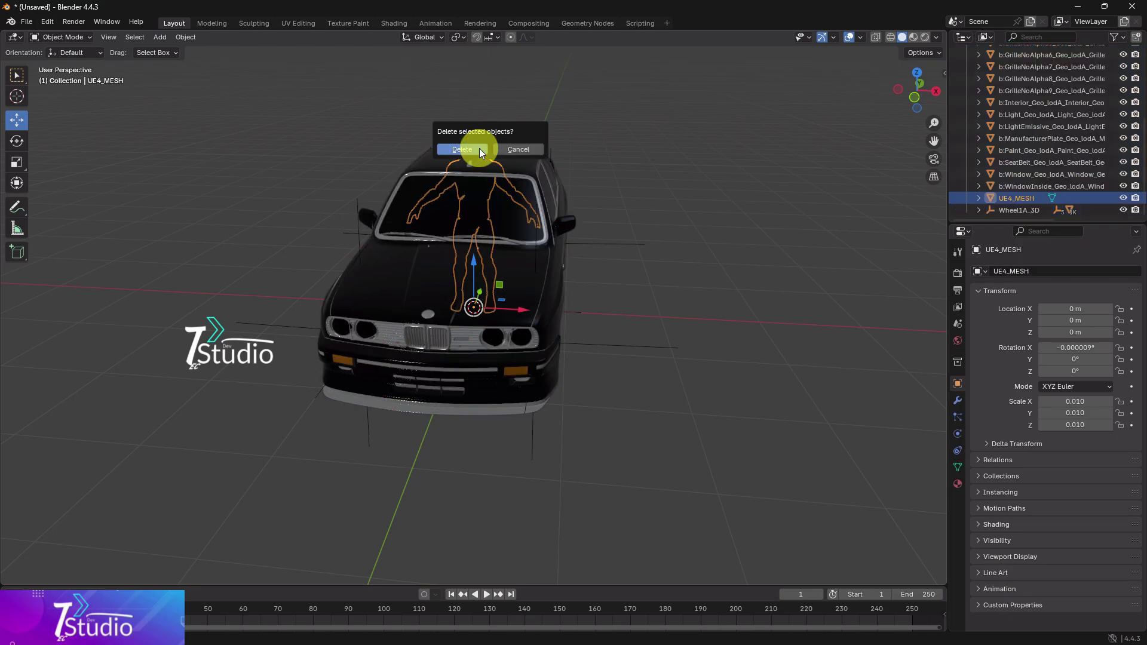
pyautogui.click(480, 148)
# - Try moving the Wheel1A_3D empty at the car's origin to test which parts follow it, and undo the move
pyautogui.moveTo(526, 176); pyautogui.dragTo(520, 272, button='middle')
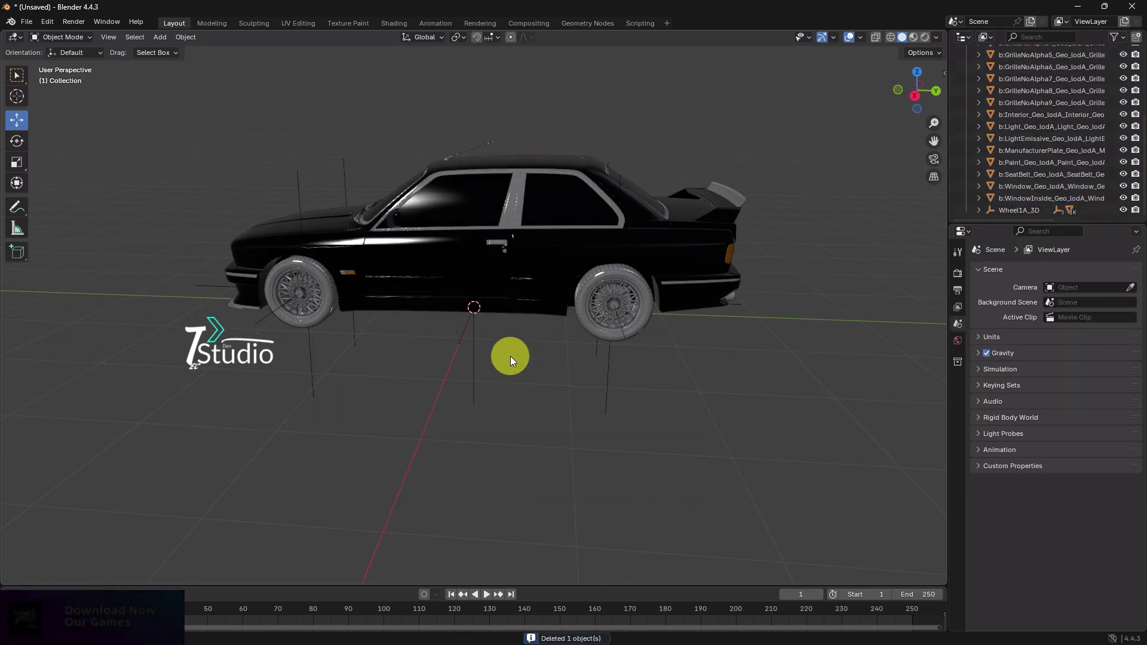
pyautogui.moveTo(512, 358); pyautogui.dragTo(473, 298, button='middle')
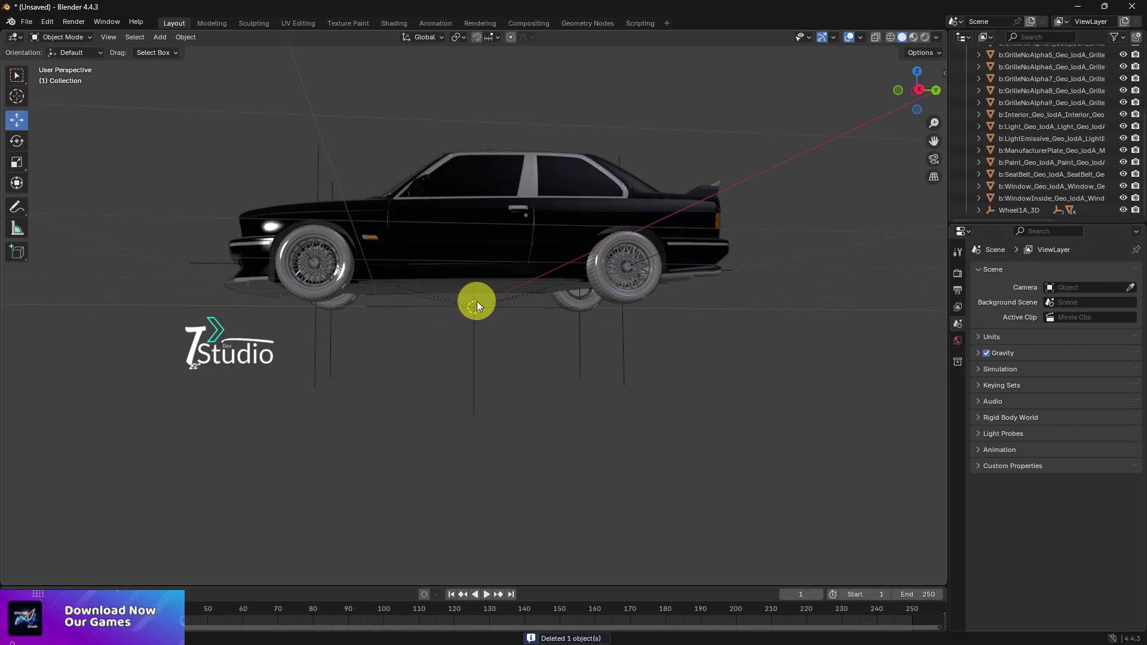
pyautogui.scroll(5, 476, 308)
pyautogui.scroll(3, 523, 296)
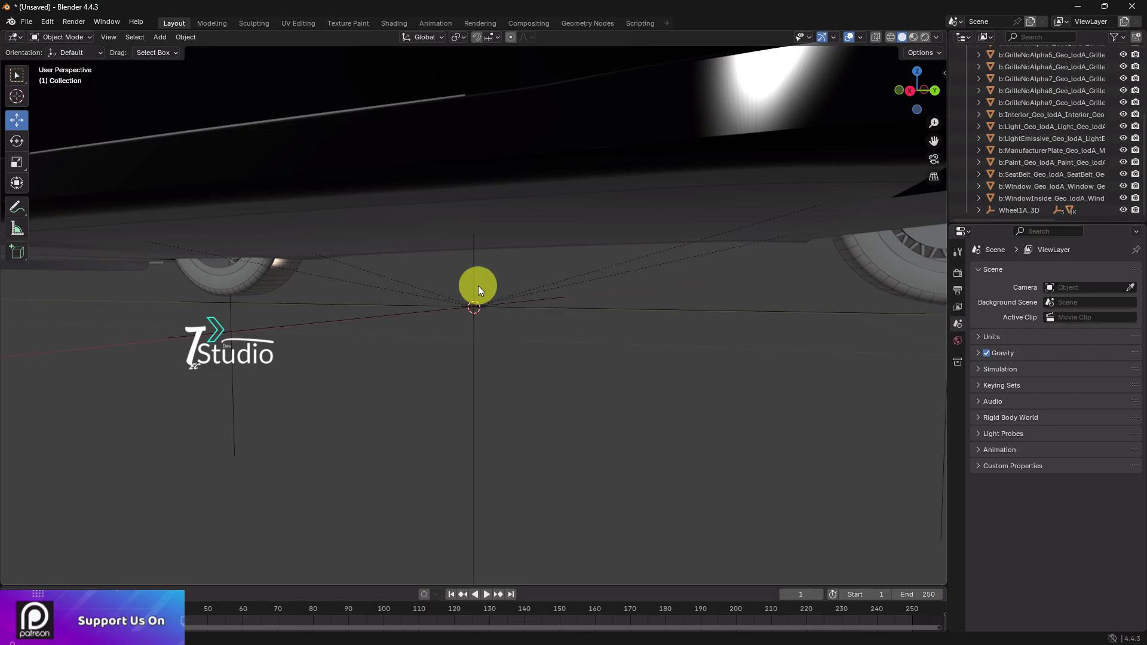
pyautogui.click(478, 287)
pyautogui.scroll(1, 553, 350)
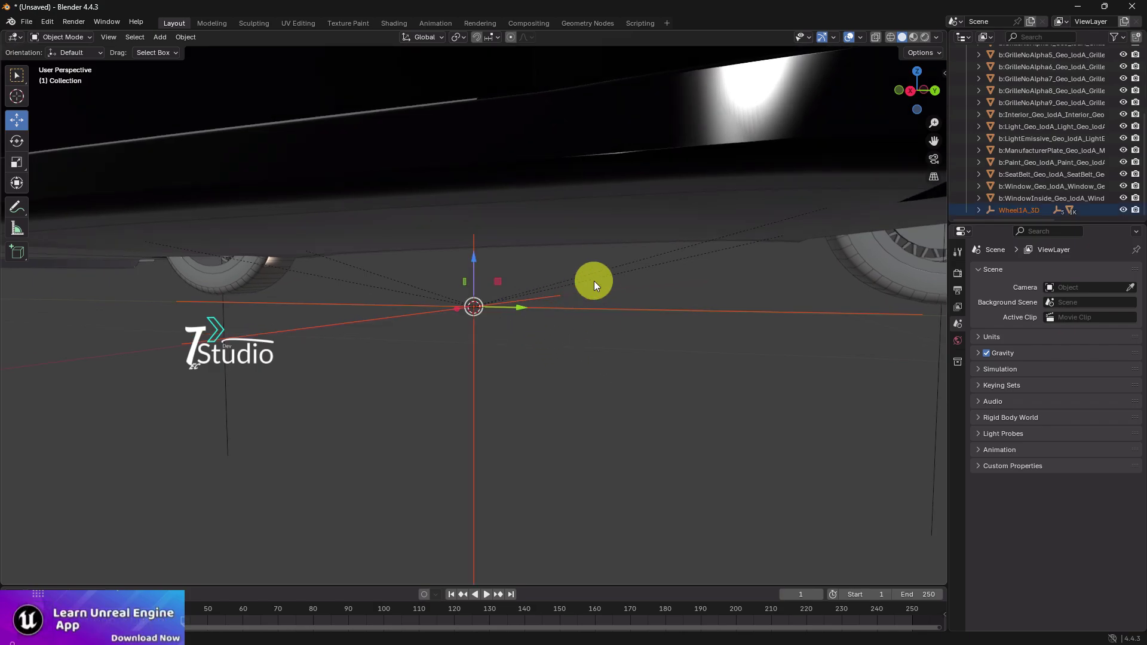
pyautogui.scroll(-6, 594, 281)
pyautogui.moveTo(468, 330); pyautogui.dragTo(485, 348, button='middle')
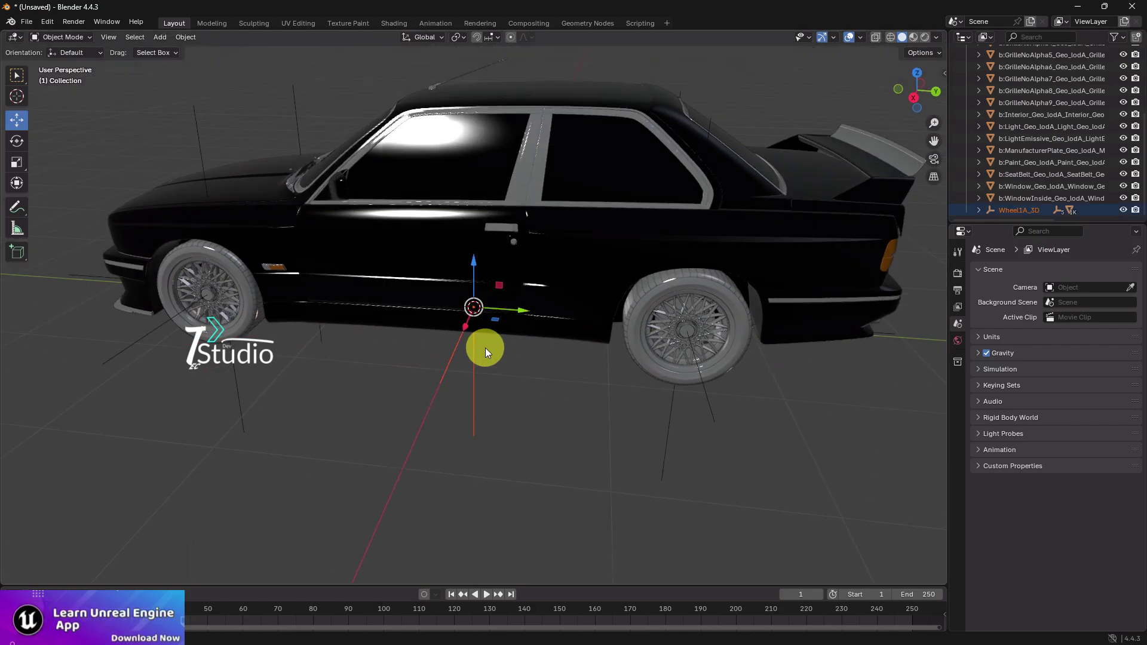
pyautogui.moveTo(481, 312); pyautogui.dragTo(479, 114)
pyautogui.moveTo(479, 114); pyautogui.dragTo(525, 146, button='middle')
pyautogui.hotkey('ctrl', 'z')
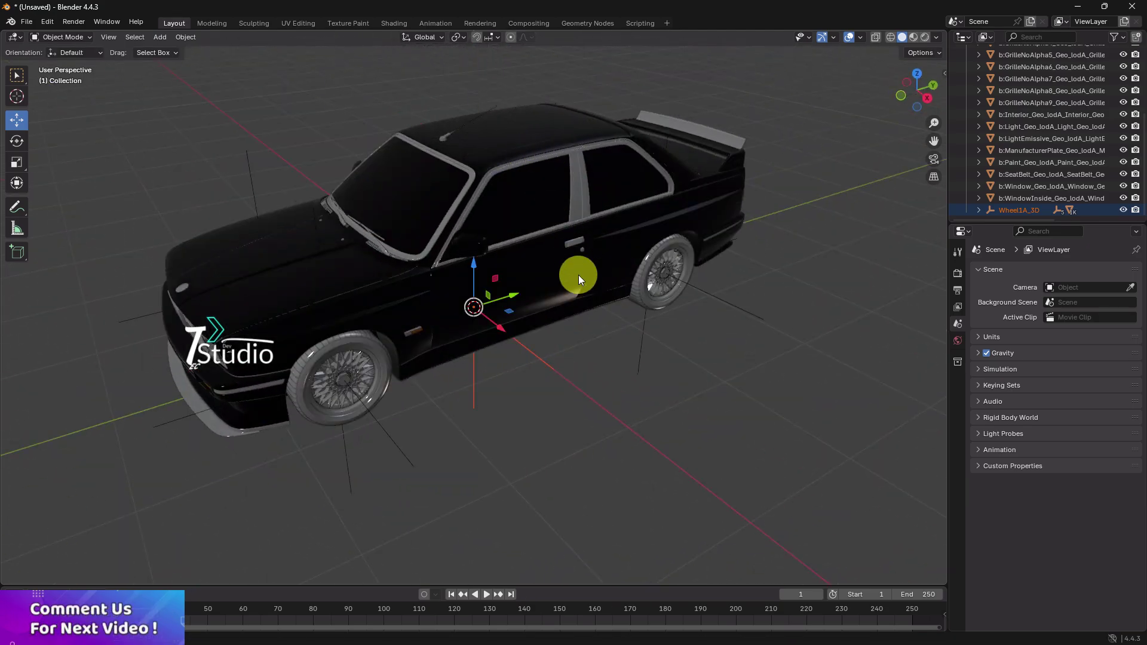
# - Clear the parents of all objects in the scene while keeping their transformation, and deselect everything
pyautogui.moveTo(578, 275); pyautogui.dragTo(502, 233, button='middle')
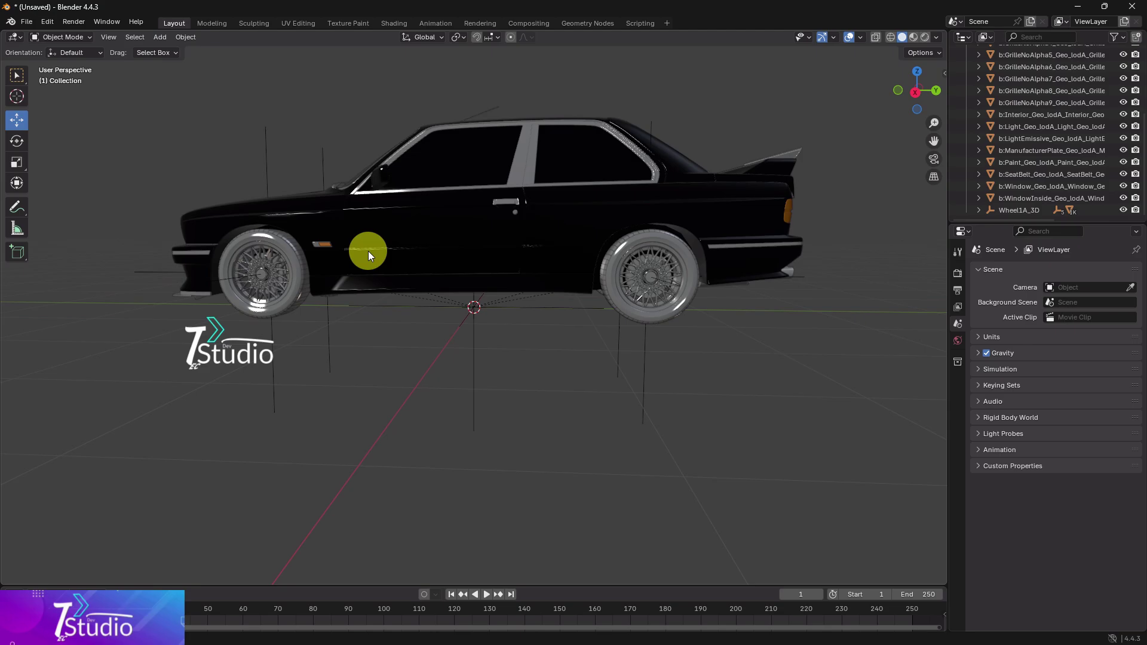
pyautogui.press('a')
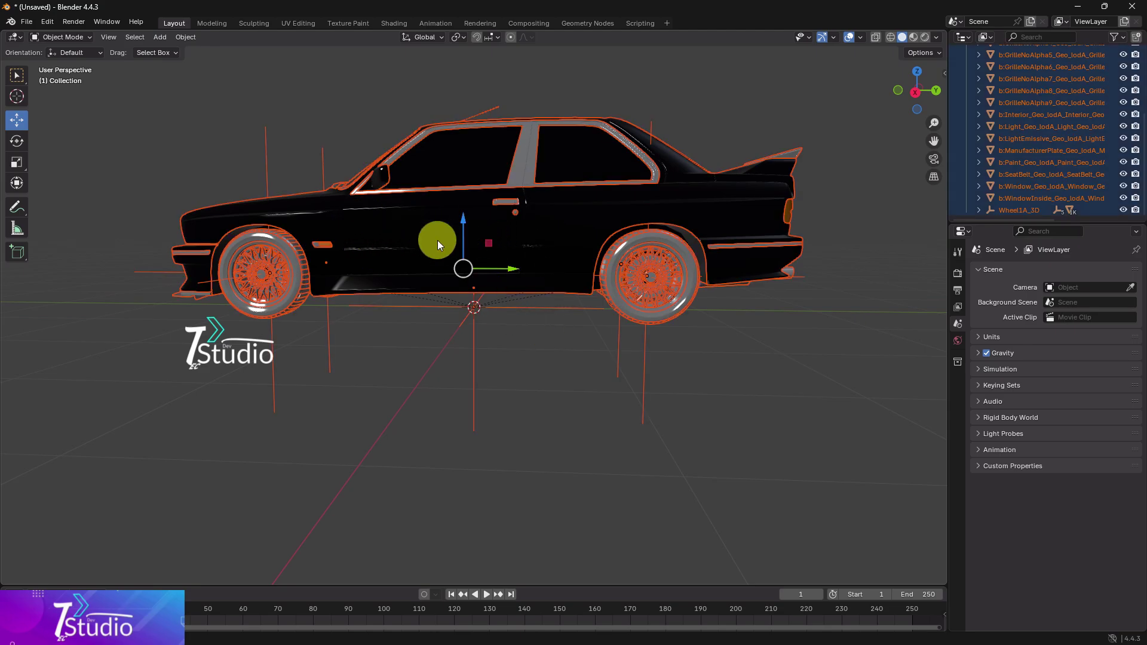
pyautogui.rightClick(483, 231)
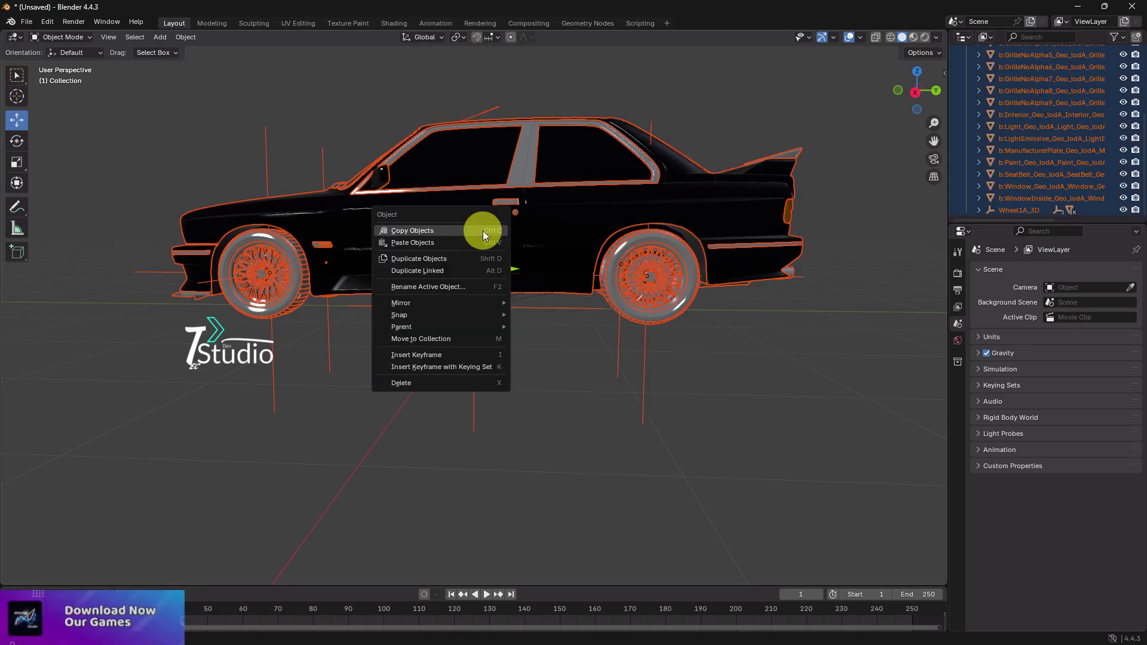
pyautogui.moveTo(412, 328)
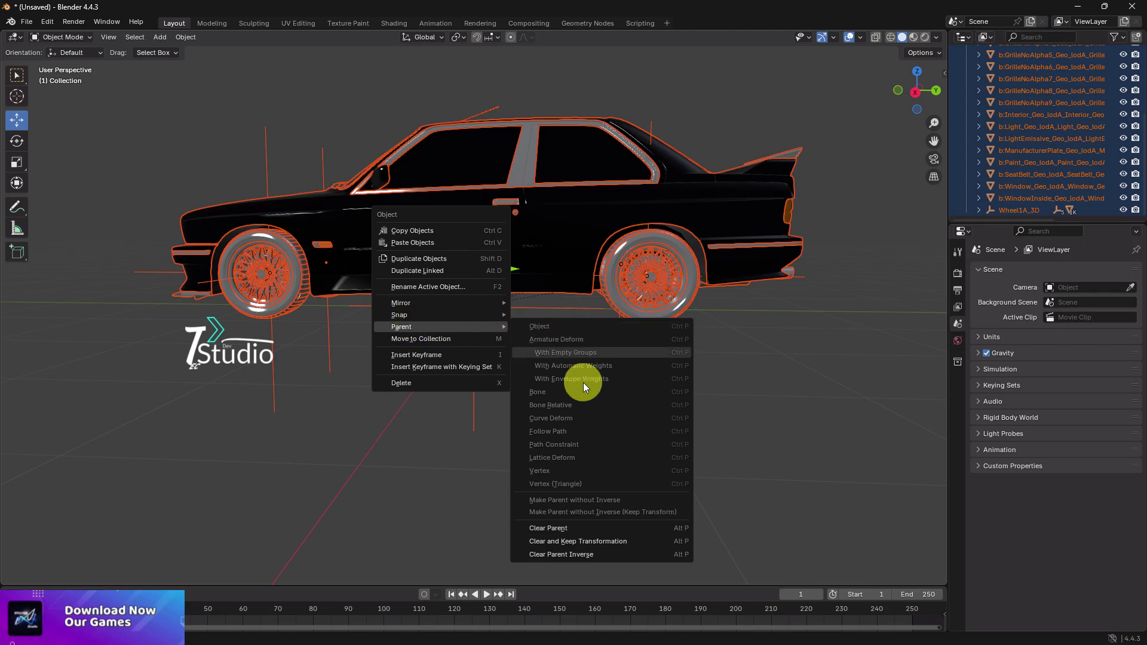
pyautogui.click(569, 542)
pyautogui.click(524, 386)
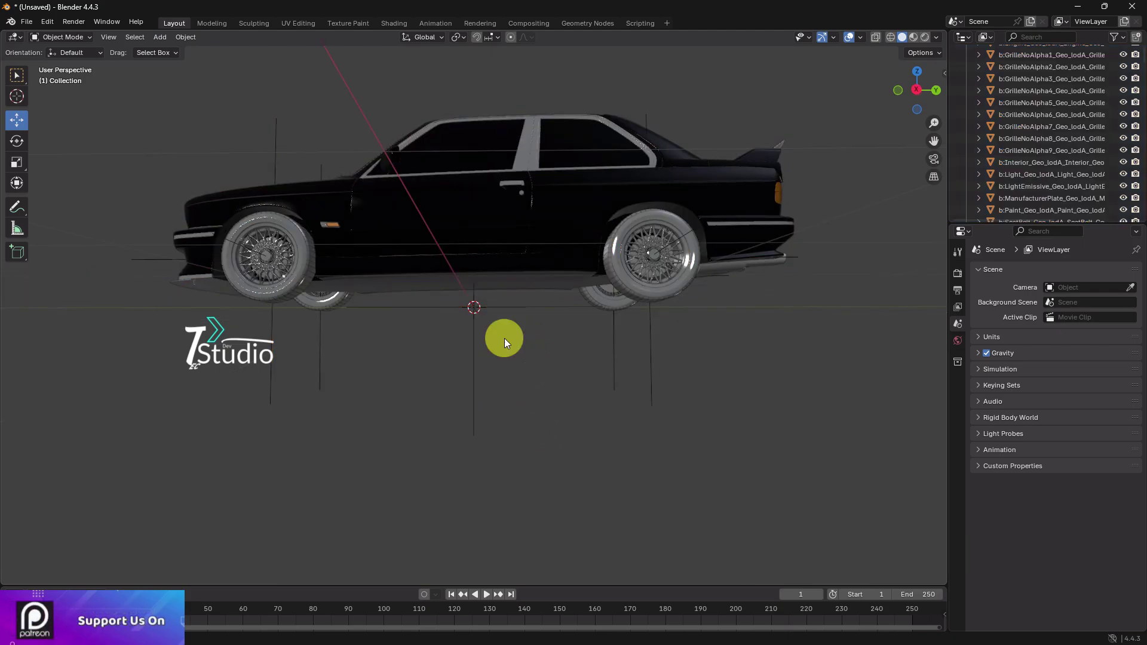
# - Box-select the car body parts without the wheels and join them, with the Paint mesh as the active object
pyautogui.click(635, 286)
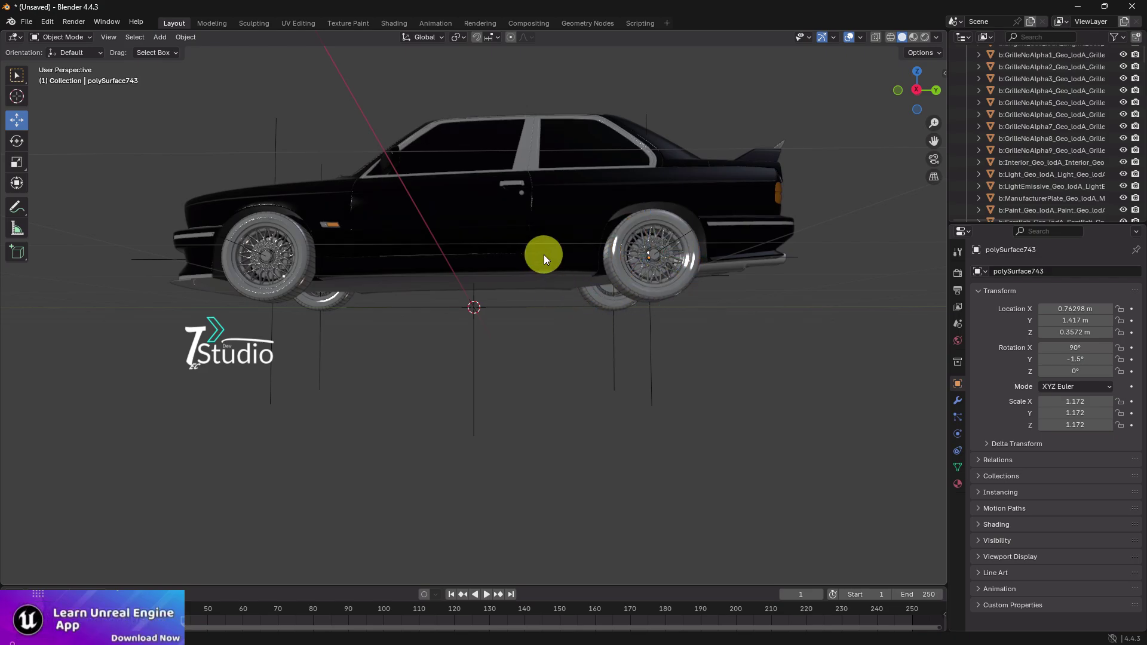
pyautogui.moveTo(544, 255); pyautogui.dragTo(494, 327, button='middle')
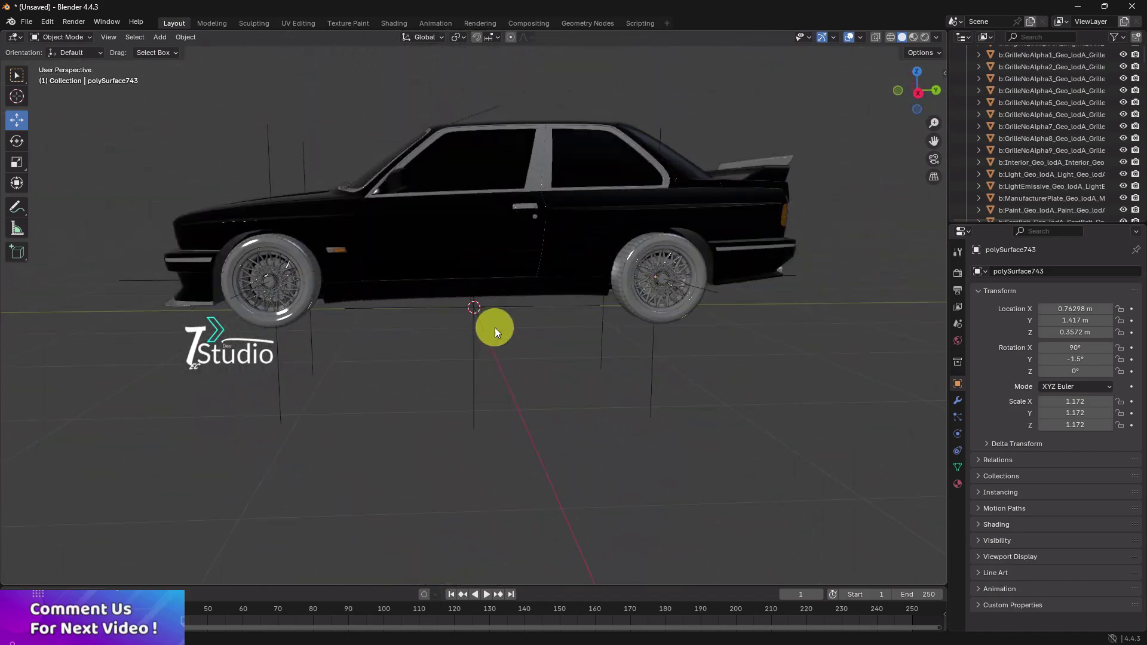
pyautogui.moveTo(378, 92); pyautogui.dragTo(543, 399)
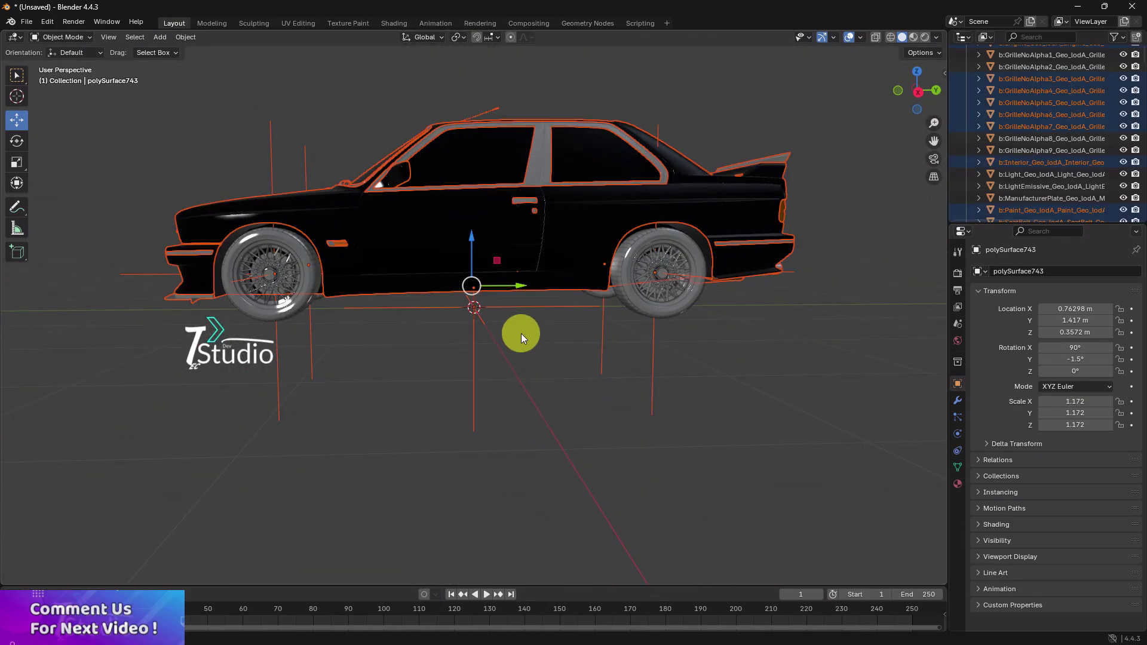
pyautogui.moveTo(520, 332); pyautogui.dragTo(538, 277, button='middle')
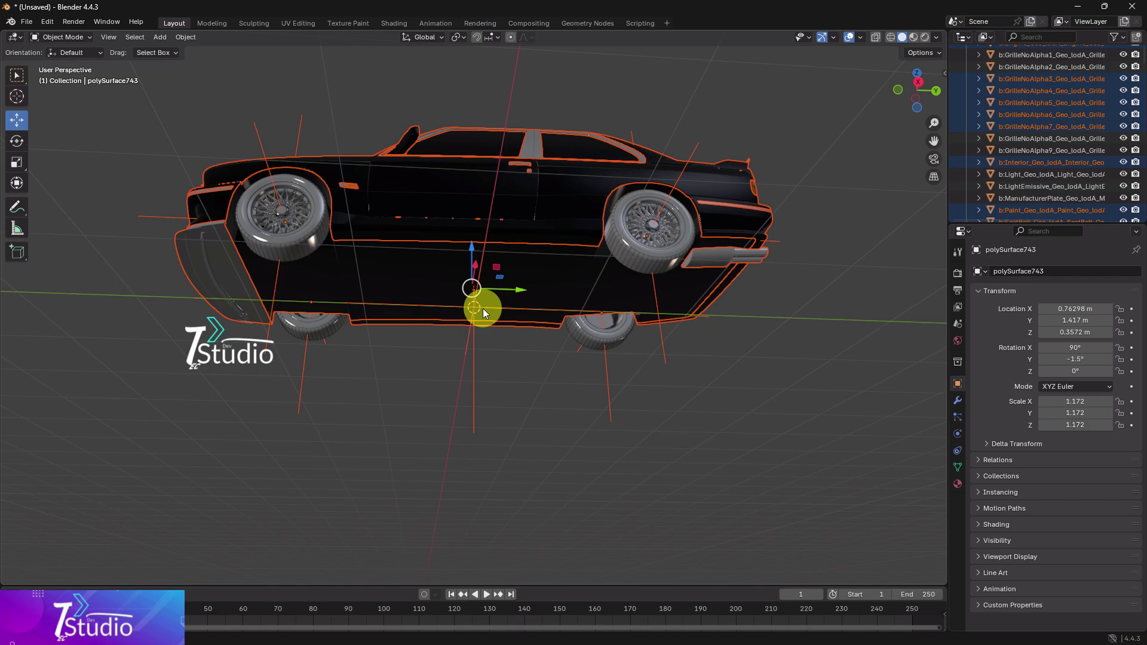
pyautogui.hotkey('ctrl', 'j')
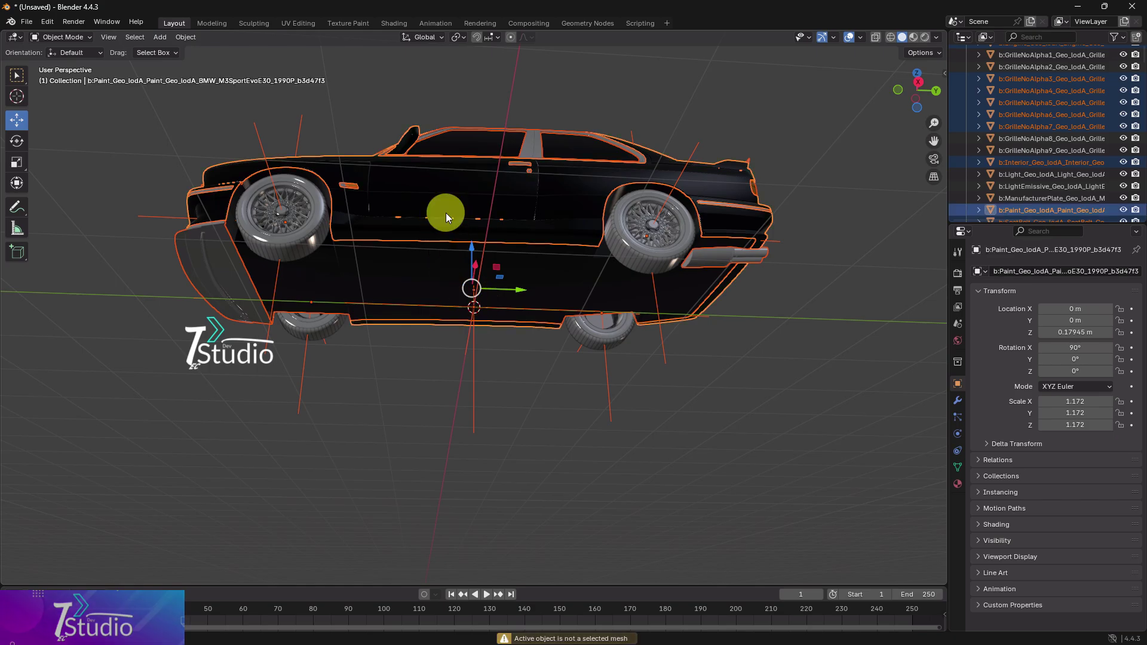
pyautogui.click(446, 213)
# - Try lifting the joined car body away from the wheels to reveal unjoined parts, and undo the move
pyautogui.moveTo(446, 213); pyautogui.dragTo(482, 303, button='middle')
pyautogui.scroll(-3, 483, 287)
pyautogui.moveTo(469, 235); pyautogui.dragTo(469, 66)
pyautogui.moveTo(514, 226)
pyautogui.mouseDown(button='middle')
pyautogui.moveTo(595, 202)
pyautogui.moveTo(625, 258)
pyautogui.moveTo(594, 221)
pyautogui.moveTo(500, 215)
pyautogui.moveTo(479, 236)
pyautogui.moveTo(505, 220)
pyautogui.mouseUp(button='middle')
pyautogui.hotkey('ctrl', 'z')
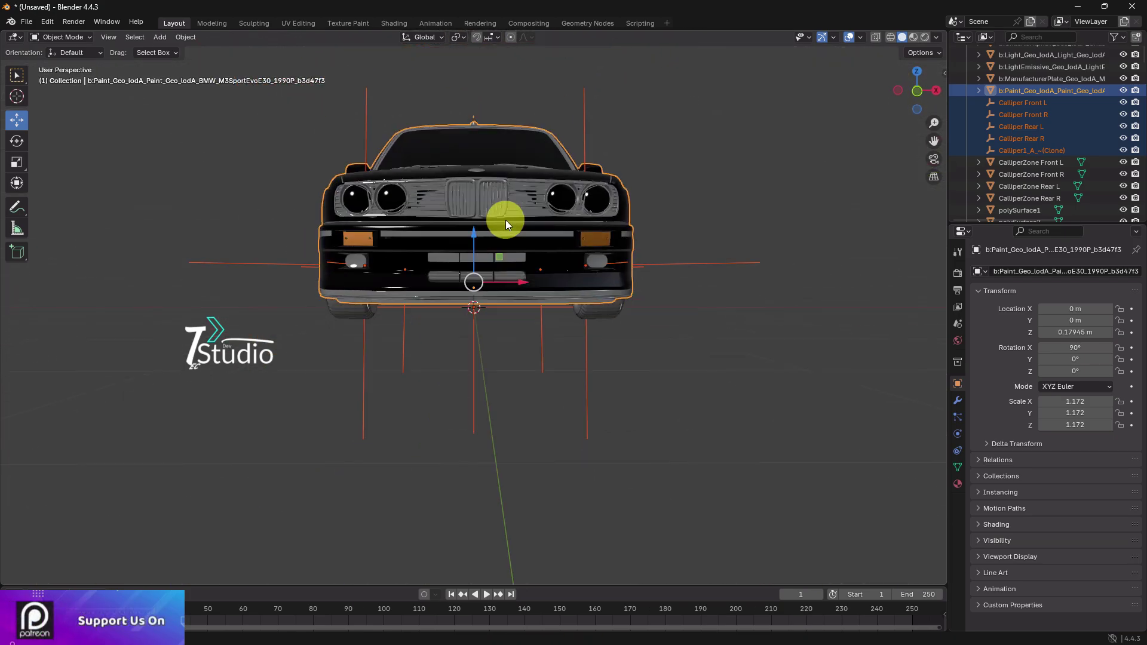
# - Box-select the remaining body parts from the front without the wheels and join them into the Paint mesh
pyautogui.click(918, 93)
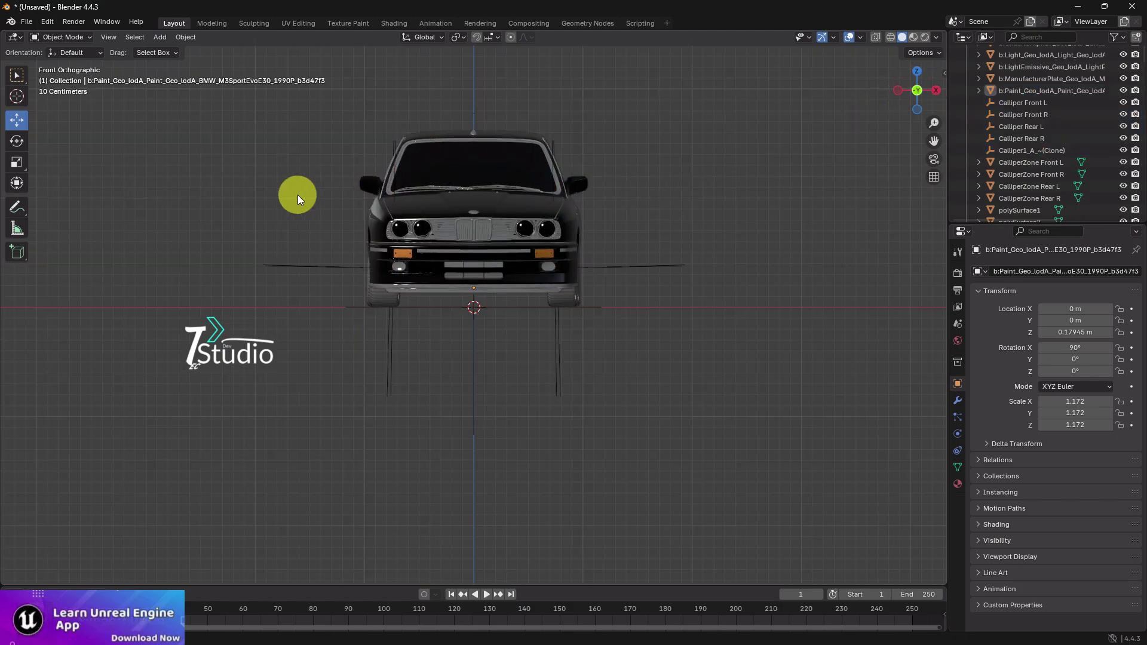
pyautogui.moveTo(299, 196); pyautogui.dragTo(571, 237)
pyautogui.scroll(2, 571, 237)
pyautogui.moveTo(402, 358); pyautogui.dragTo(491, 197)
pyautogui.keyDown('shift'); pyautogui.click(371, 247); pyautogui.keyUp('shift')
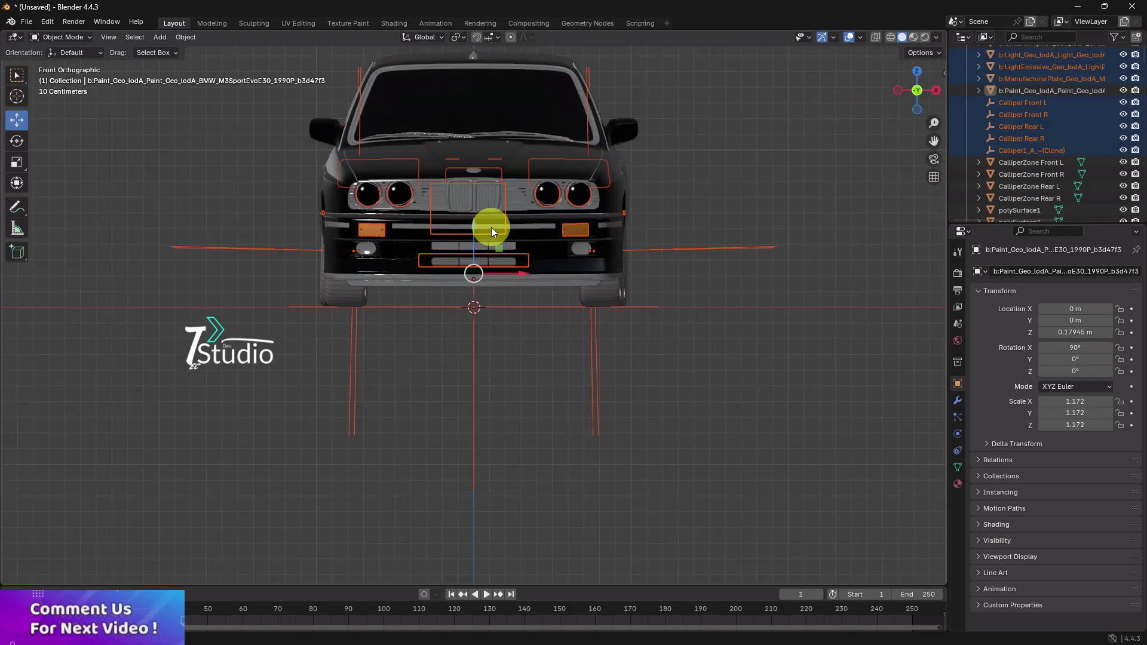
pyautogui.keyDown('shift'); pyautogui.click(496, 152); pyautogui.keyUp('shift')
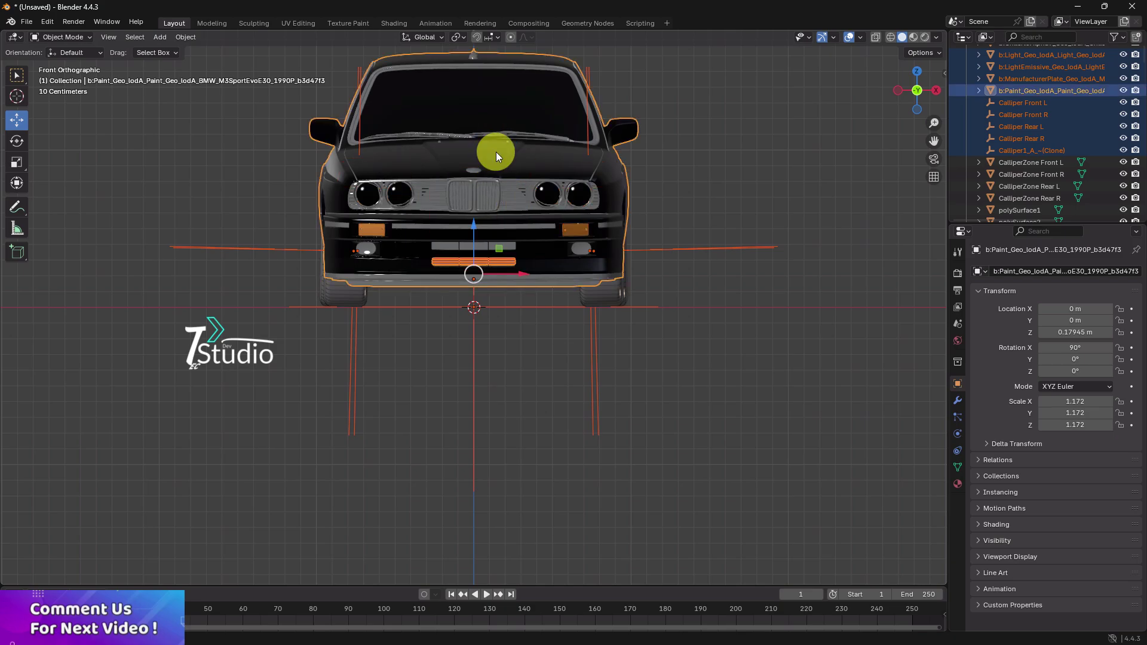
pyautogui.hotkey('ctrl', 'j')
# - Try lifting the joined body off the wheels to look for leftover pieces, and undo the move
pyautogui.moveTo(481, 222); pyautogui.dragTo(472, 567)
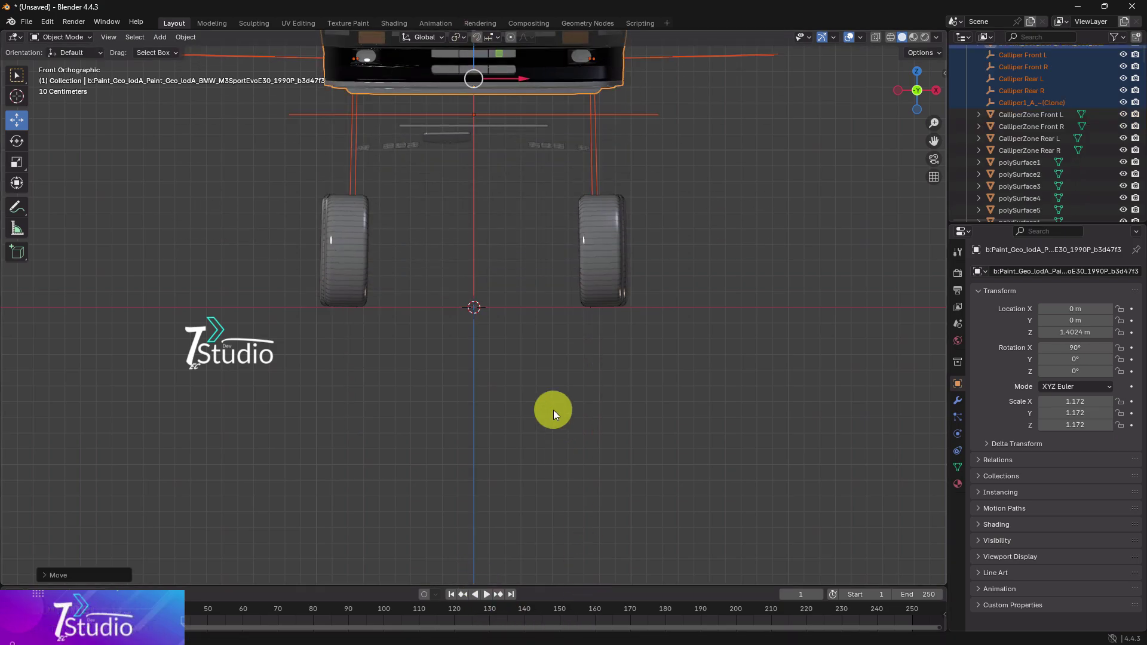
pyautogui.moveTo(551, 410); pyautogui.dragTo(326, 319, button='middle')
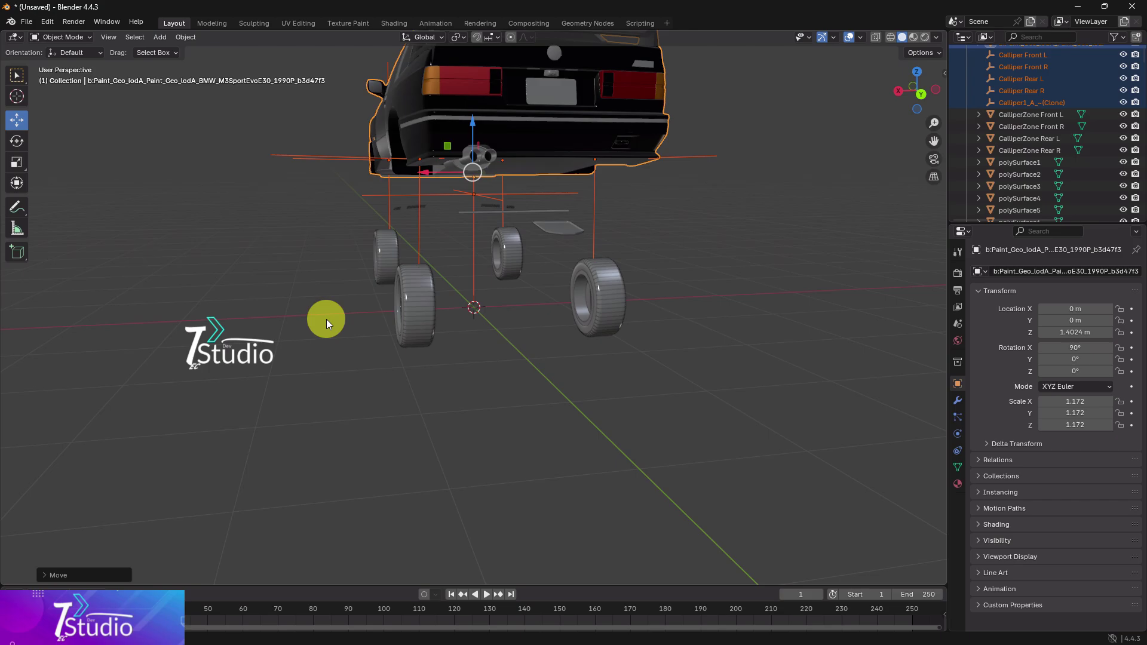
pyautogui.hotkey('ctrl', 'z')
# - Lift the joined car body well above the wheels and delete the loose flat pieces left between body and wheels
pyautogui.moveTo(473, 238); pyautogui.dragTo(508, 576)
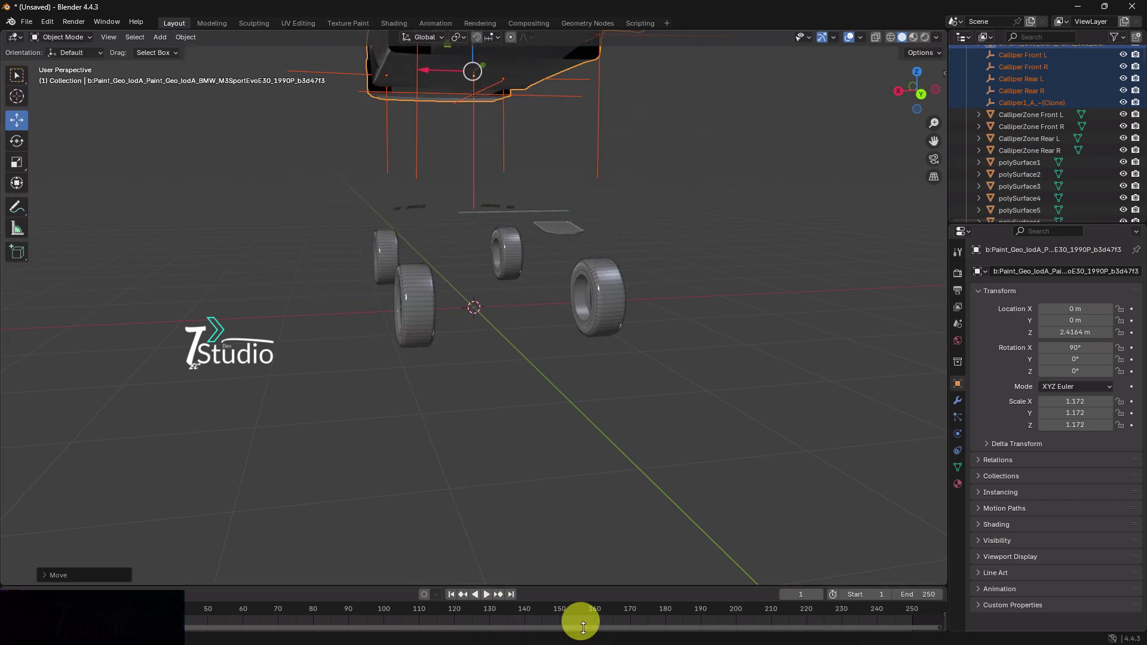
pyautogui.moveTo(577, 346); pyautogui.dragTo(516, 296, button='middle')
pyautogui.moveTo(516, 296); pyautogui.dragTo(621, 323)
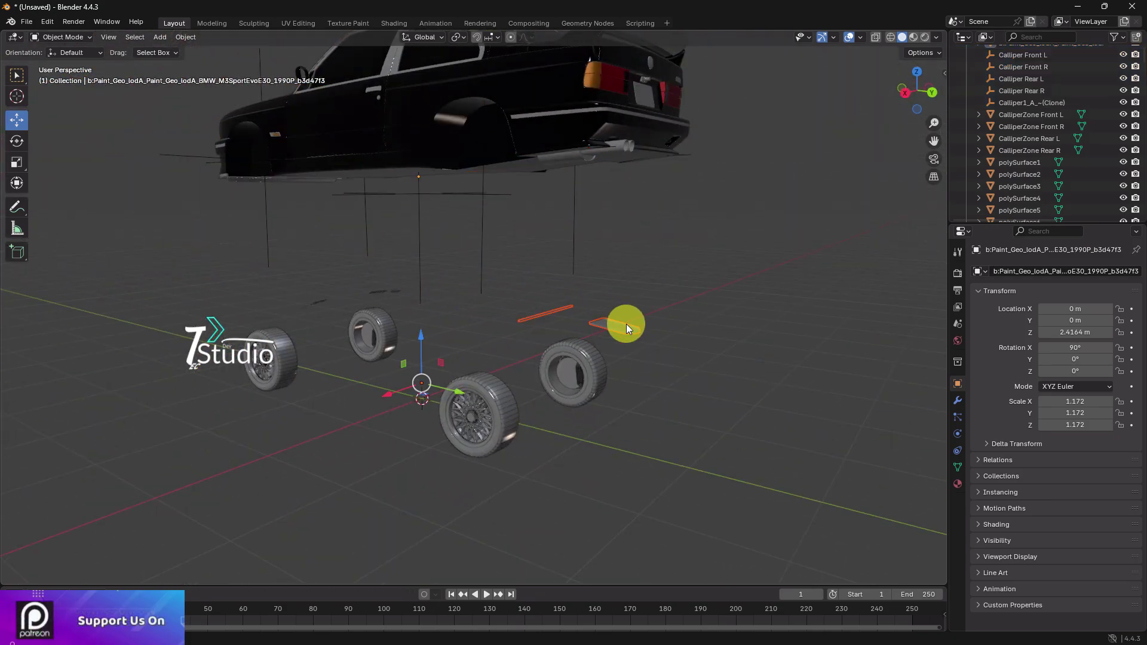
pyautogui.moveTo(626, 324); pyautogui.dragTo(626, 304, button='middle')
pyautogui.press('x')
pyautogui.click(626, 304)
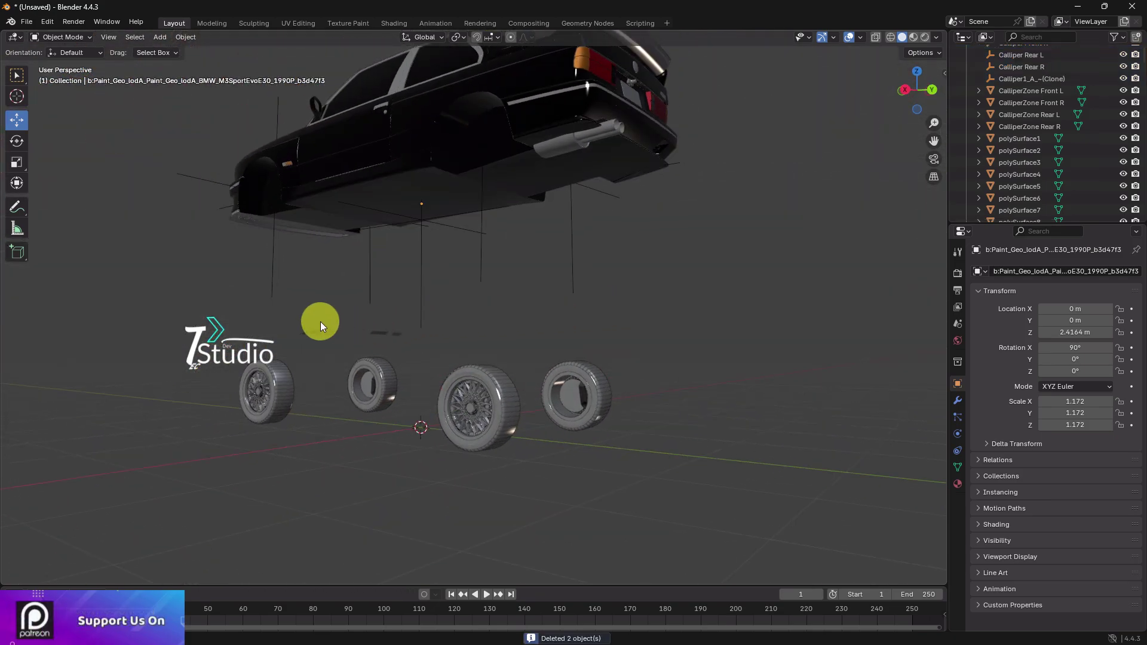
pyautogui.click(392, 334)
pyautogui.press('x')
pyautogui.click(411, 343)
# - Lower the car body back onto the wheels to a Z location of about 0.174 m, and deselect it
pyautogui.moveTo(427, 346); pyautogui.dragTo(571, 279, button='middle')
pyautogui.click(463, 169)
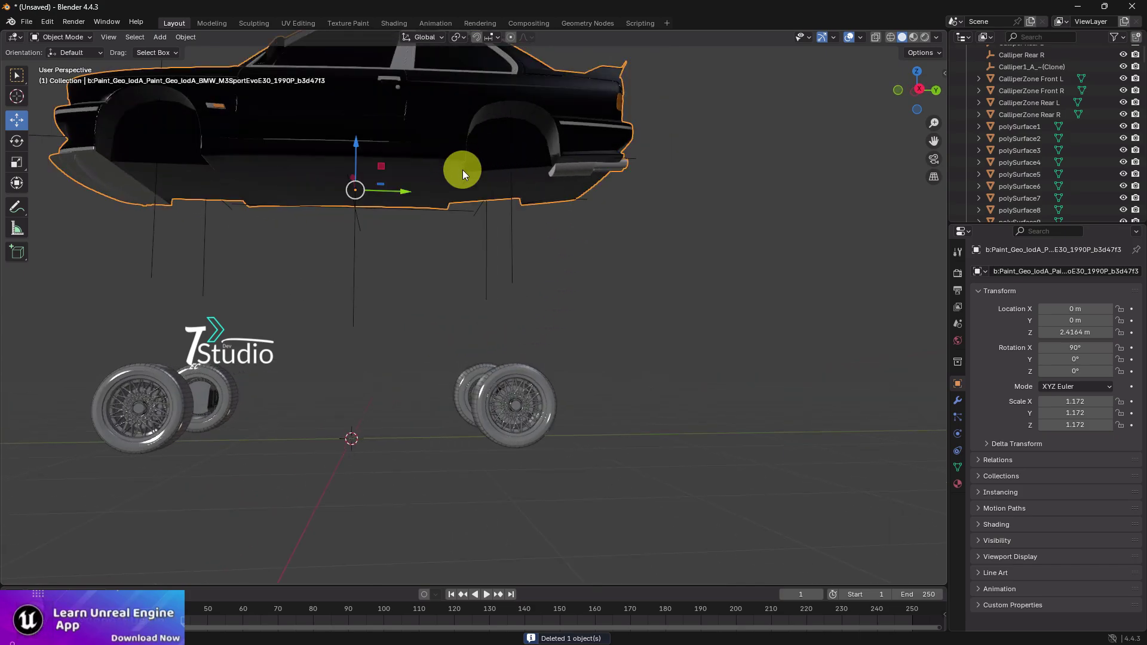
pyautogui.click(923, 93)
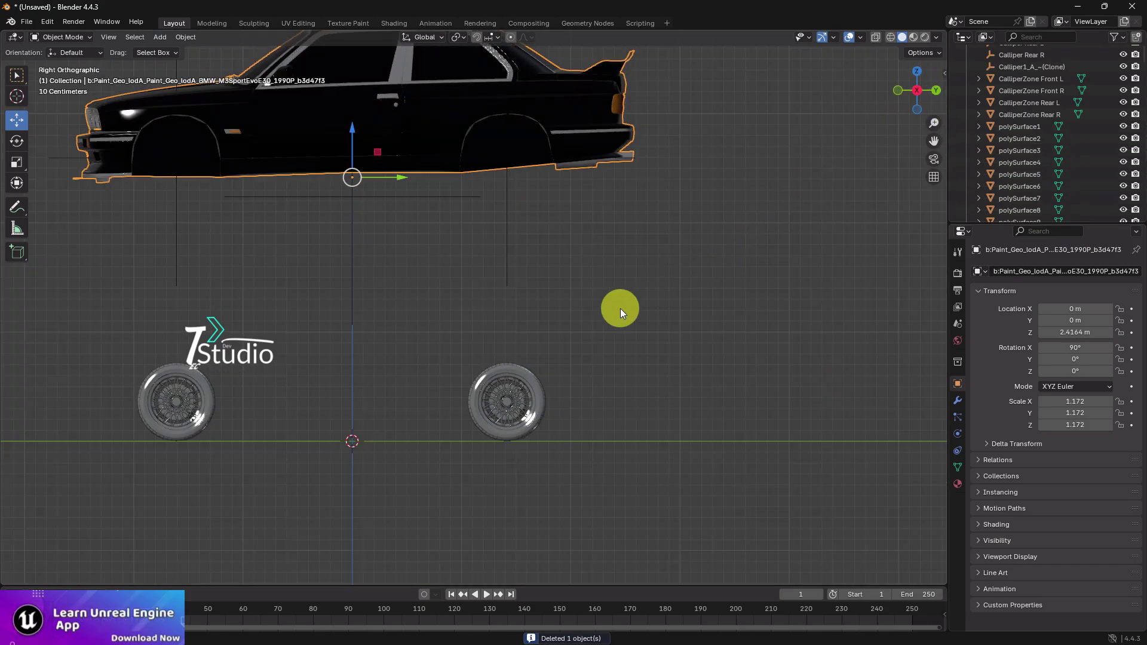
pyautogui.moveTo(368, 133); pyautogui.dragTo(358, 380)
pyautogui.click(598, 249)
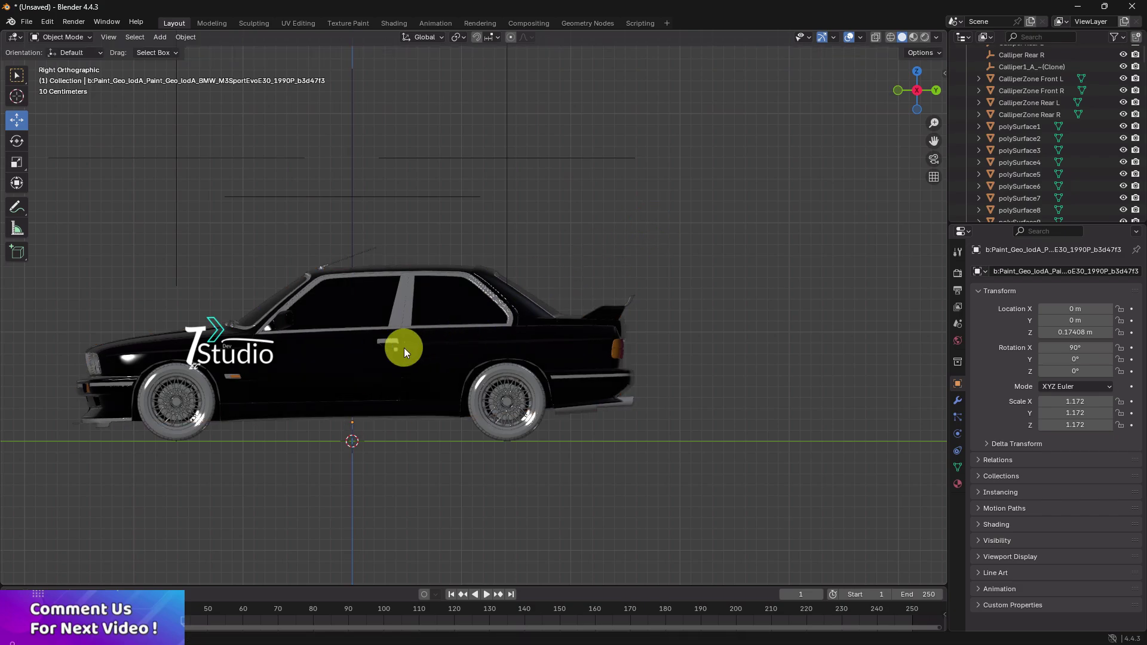
# - Box-select all the empties floating above the car and delete them
pyautogui.moveTo(403, 340); pyautogui.dragTo(441, 359, button='middle')
pyautogui.scroll(-4, 441, 358)
pyautogui.moveTo(592, 316); pyautogui.dragTo(532, 298, button='middle')
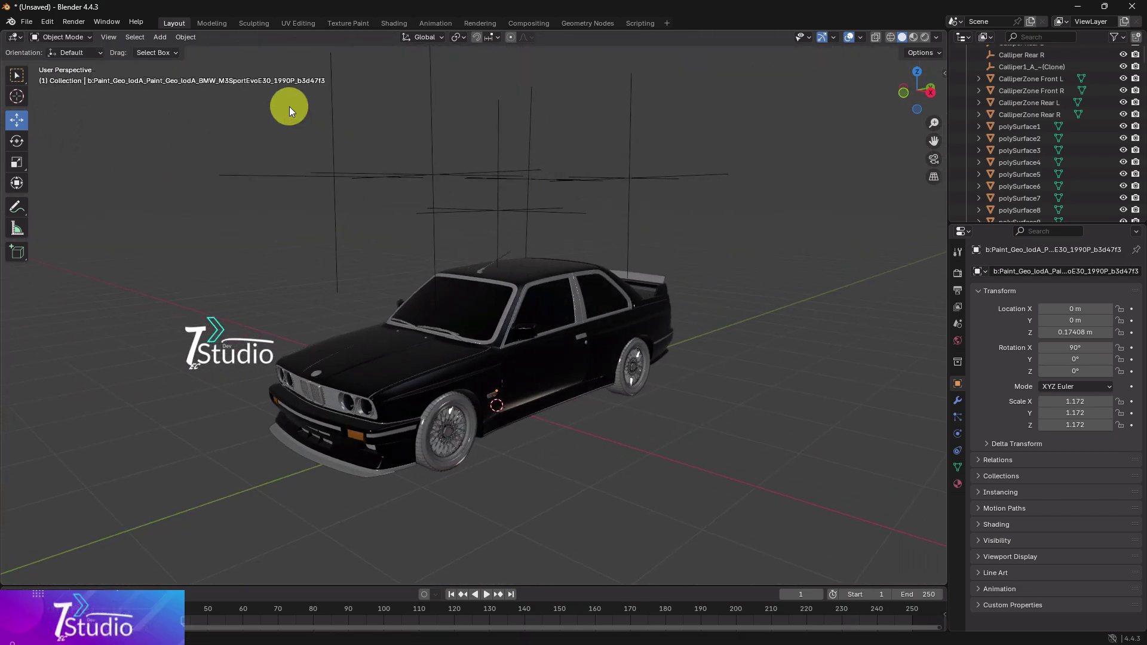
pyautogui.moveTo(288, 107); pyautogui.dragTo(607, 145)
pyautogui.moveTo(550, 155); pyautogui.dragTo(491, 143, button='middle')
pyautogui.keyDown('shift'); pyautogui.moveTo(491, 141); pyautogui.dragTo(720, 191); pyautogui.keyUp('shift')
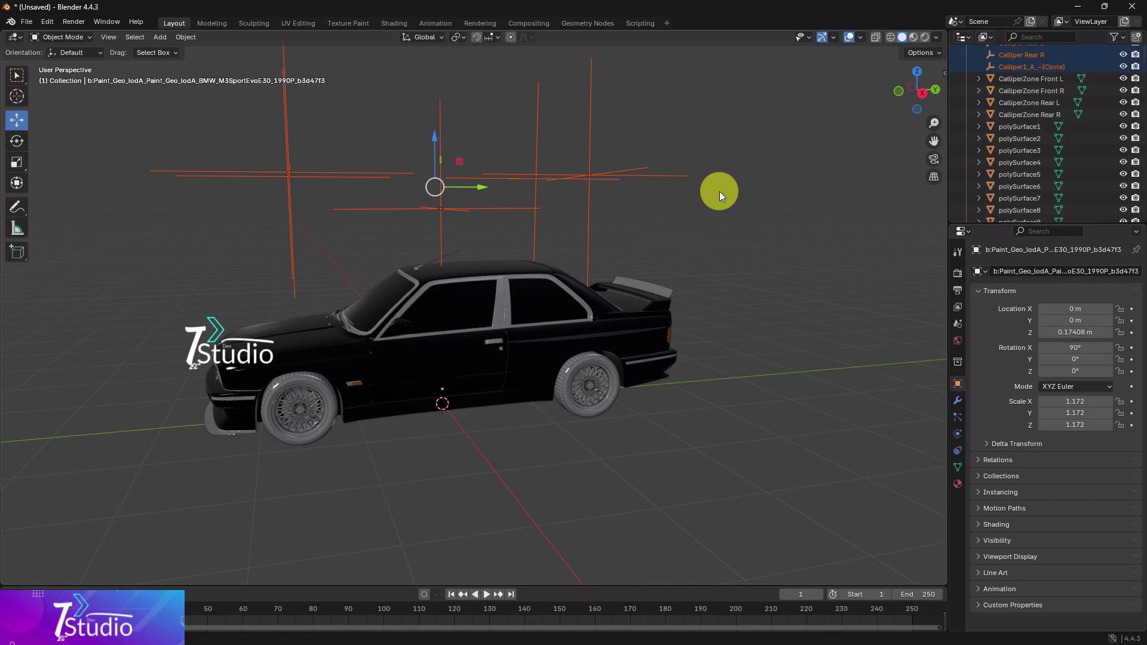
pyautogui.press('x')
pyautogui.click(720, 192)
# - Check the separate parts of the rear wheel, and lift the joined car body clear of the wheels
pyautogui.moveTo(584, 218); pyautogui.dragTo(439, 249, button='middle')
pyautogui.click(439, 314)
pyautogui.click(557, 383)
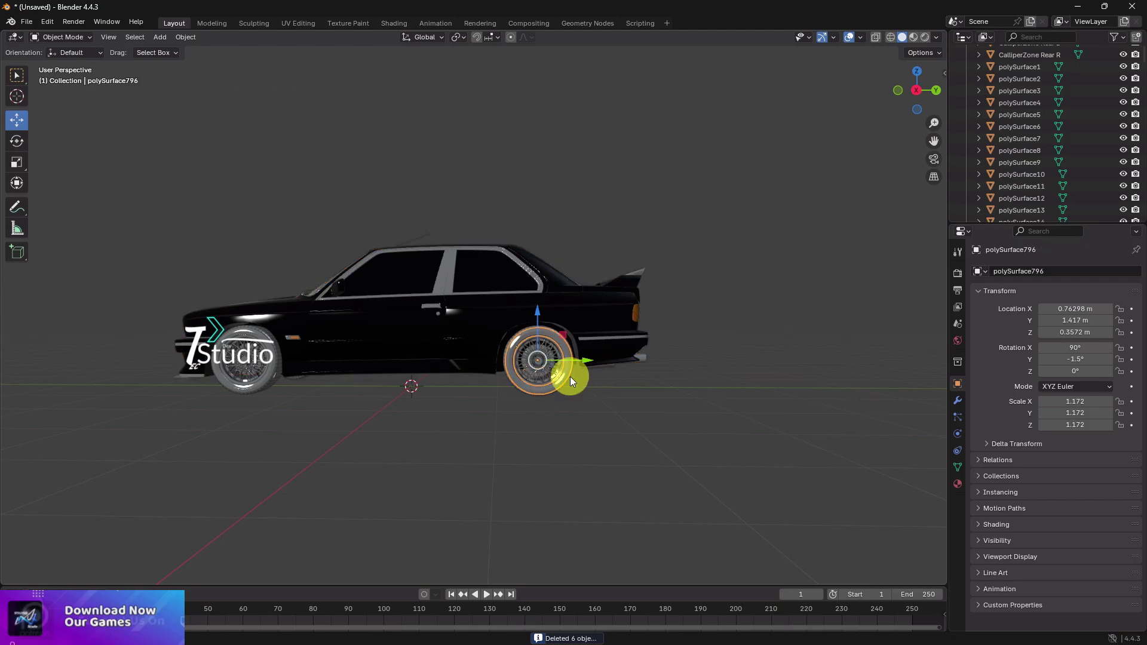
pyautogui.moveTo(570, 376); pyautogui.dragTo(531, 365, button='middle')
pyautogui.scroll(3, 515, 325)
pyautogui.scroll(3, 564, 362)
pyautogui.click(557, 342)
pyautogui.scroll(-7, 454, 366)
pyautogui.click(328, 324)
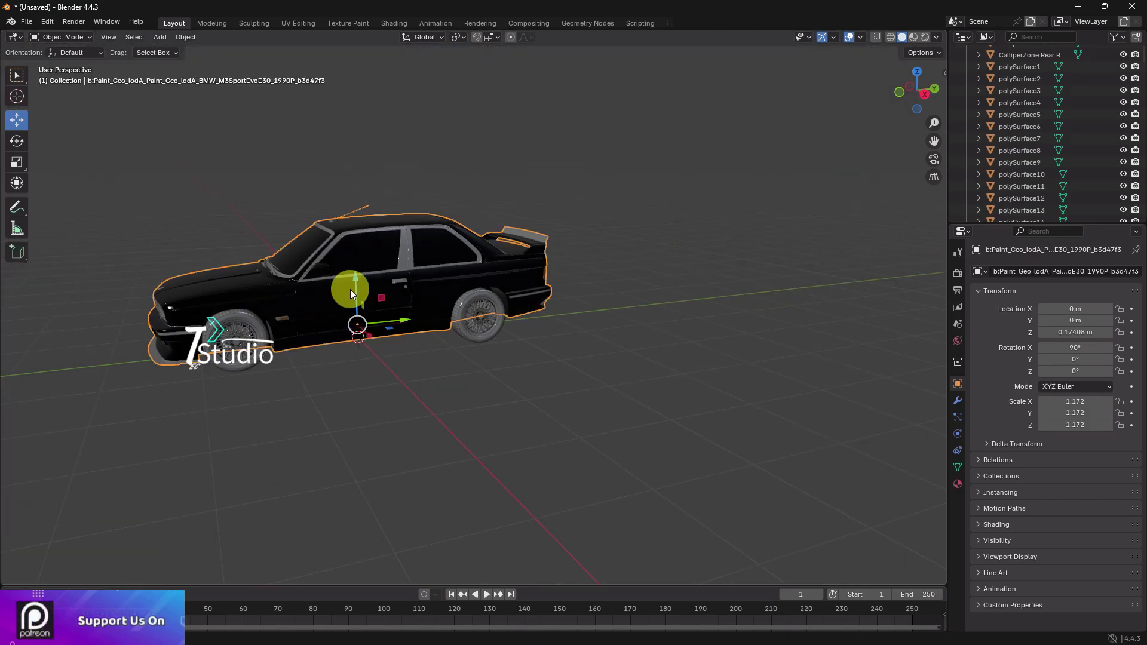
pyautogui.moveTo(350, 289); pyautogui.dragTo(353, 175)
# - Box-select all parts of the rear wheel on the positive X side and join them into polySurface741
pyautogui.scroll(2, 511, 292)
pyautogui.scroll(3, 541, 311)
pyautogui.moveTo(541, 311)
pyautogui.mouseDown(button='middle')
pyautogui.moveTo(565, 380)
pyautogui.moveTo(530, 314)
pyautogui.mouseUp(button='middle')
pyautogui.click(530, 314)
pyautogui.moveTo(446, 246); pyautogui.dragTo(577, 401)
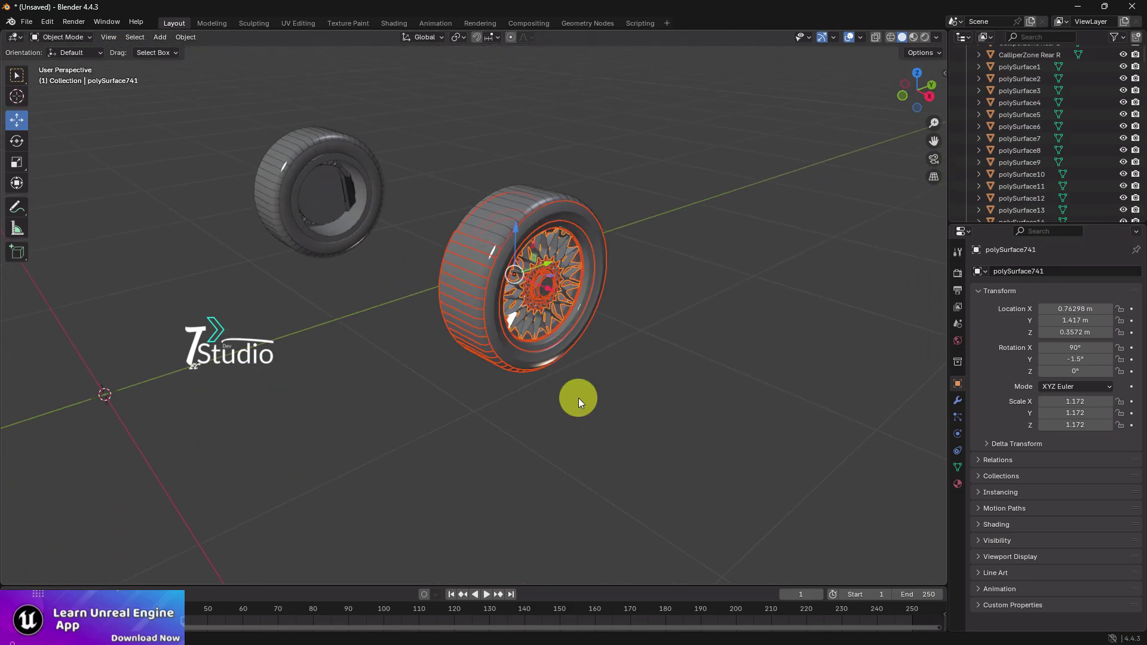
pyautogui.click(559, 335)
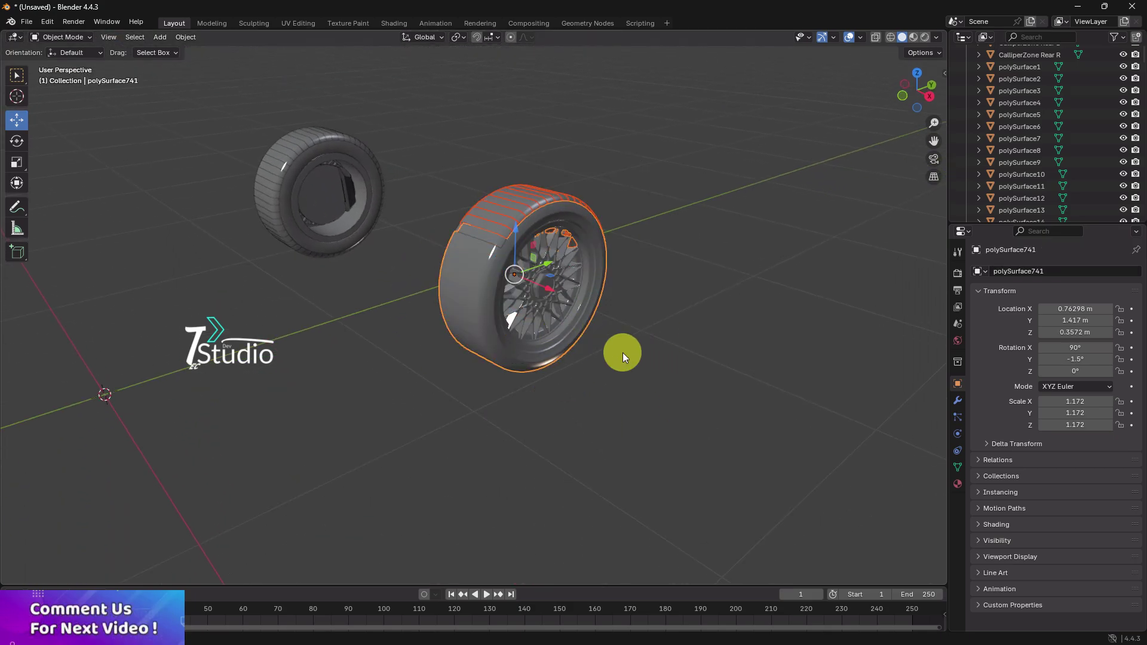
pyautogui.click(578, 326)
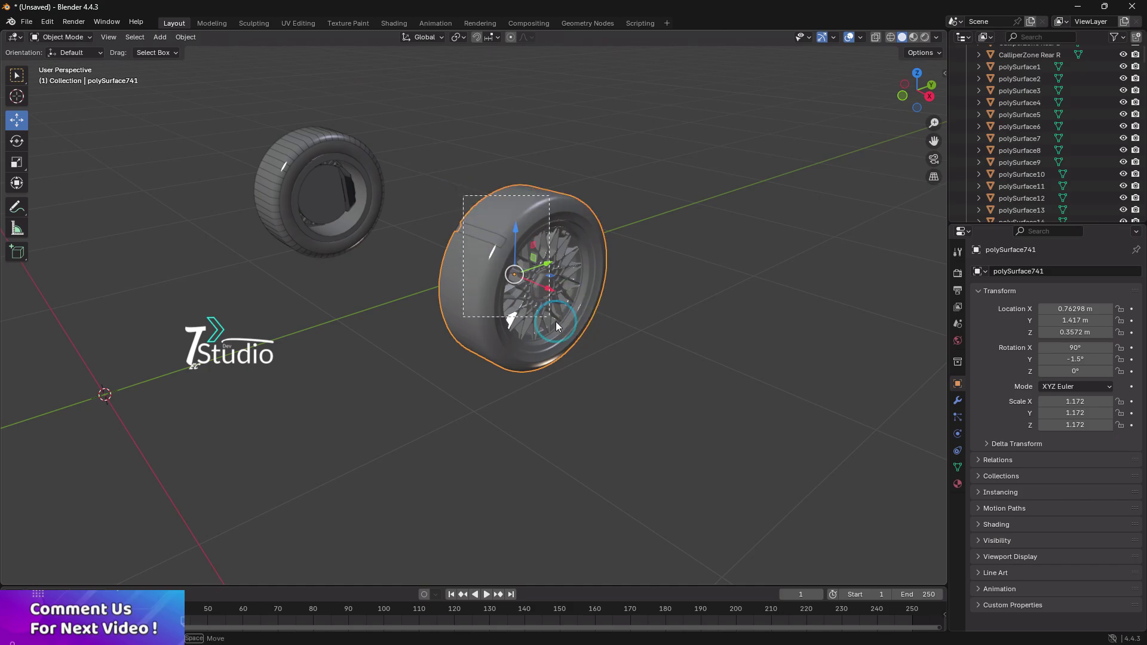
# - Enable the scene statistics overlay in the viewport, and deselect the joined wheel
pyautogui.moveTo(528, 277)
pyautogui.mouseDown(button='middle')
pyautogui.moveTo(509, 302)
pyautogui.moveTo(377, 247)
pyautogui.mouseUp(button='middle')
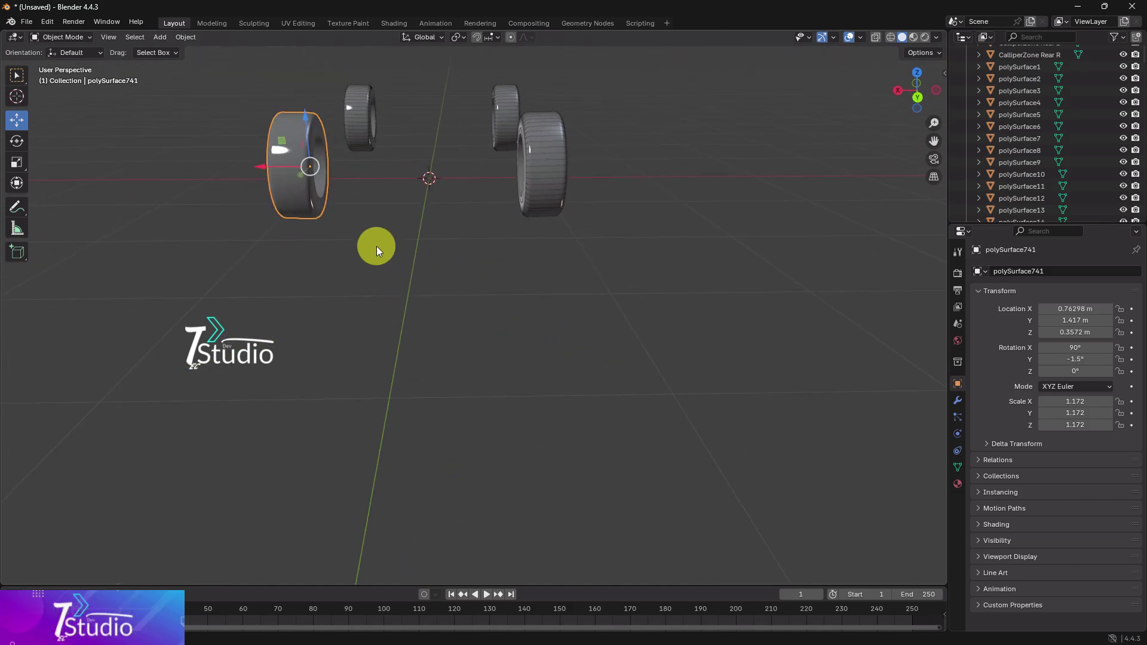
pyautogui.moveTo(478, 383); pyautogui.dragTo(391, 356, button='middle')
pyautogui.moveTo(369, 251); pyautogui.dragTo(471, 369)
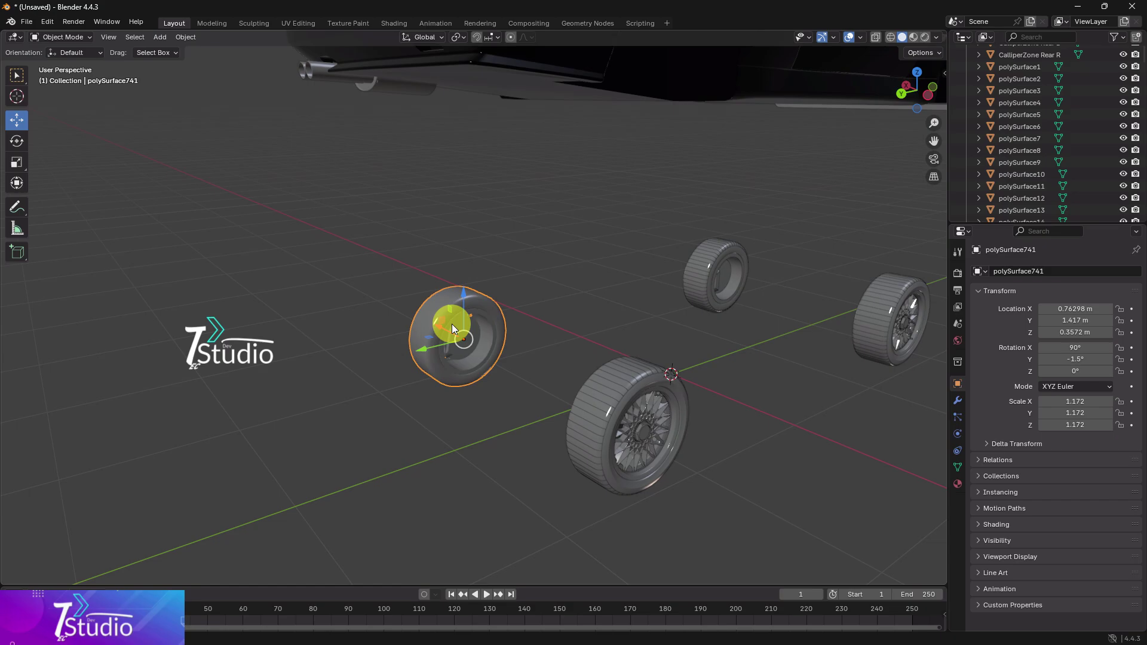
pyautogui.click(861, 38)
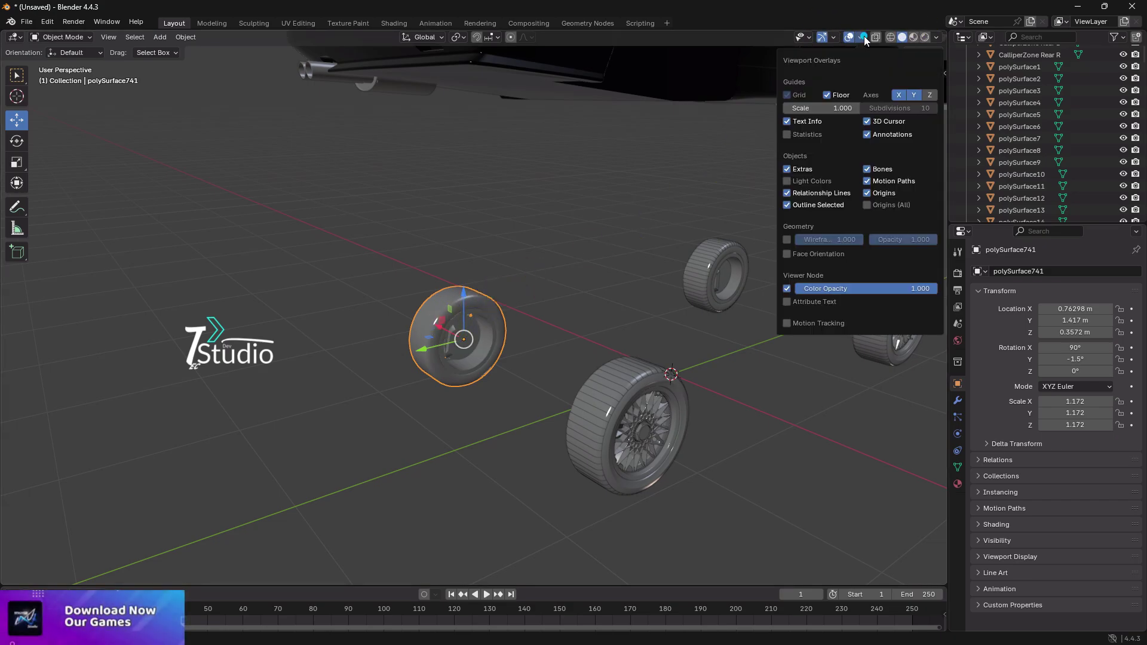
pyautogui.click(795, 135)
pyautogui.click(568, 248)
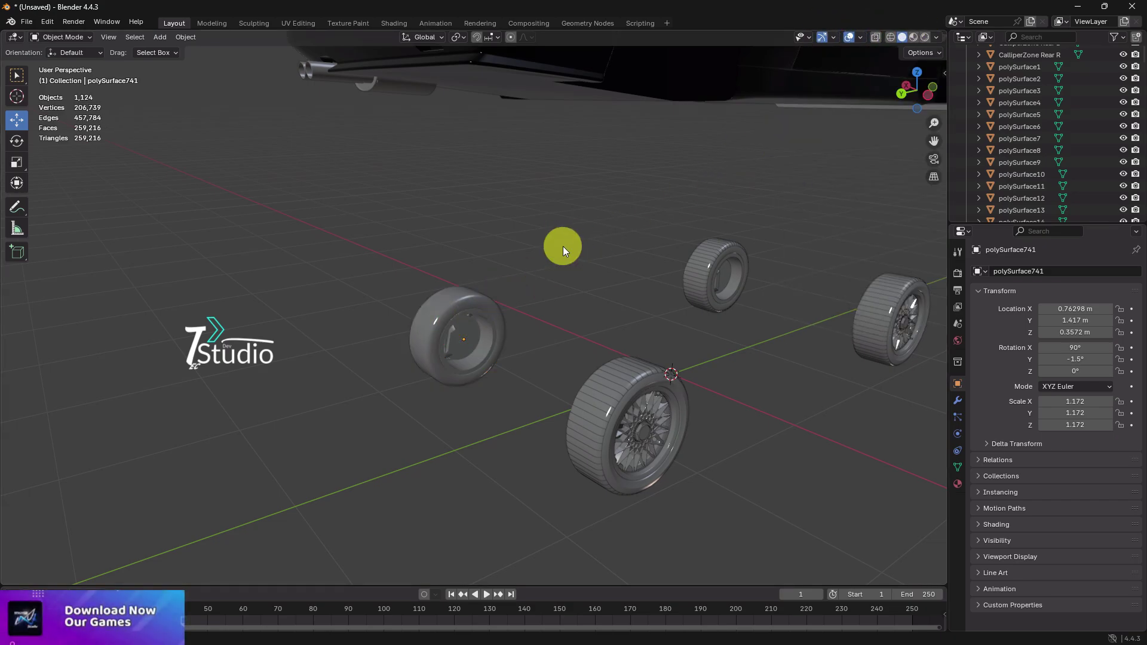
# - Select the joined rear wheel and examine its object and polygon statistics
pyautogui.moveTo(563, 246); pyautogui.dragTo(586, 217, button='middle')
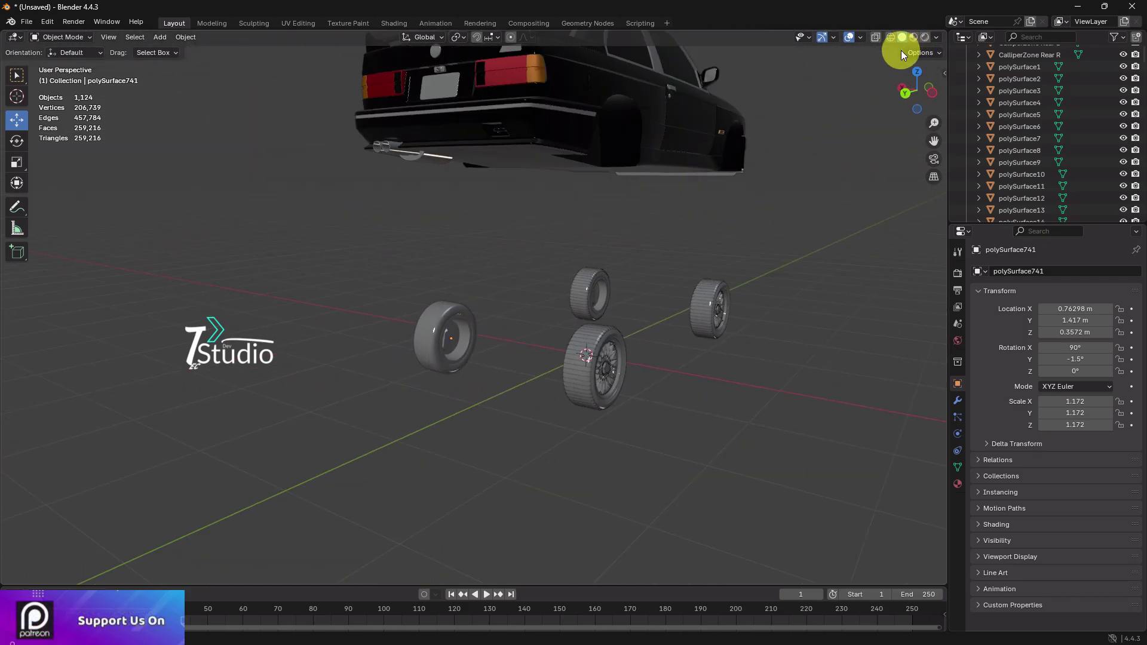
pyautogui.moveTo(775, 210); pyautogui.dragTo(747, 197, button='middle')
pyautogui.click(467, 334)
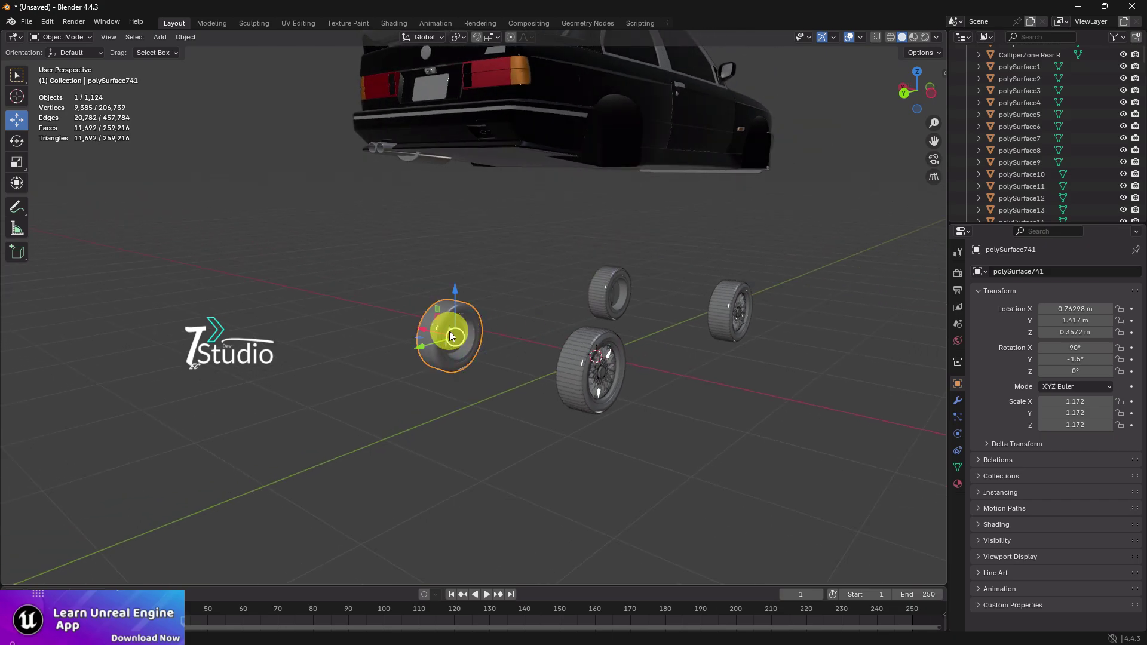
pyautogui.press('KP_Decimal')
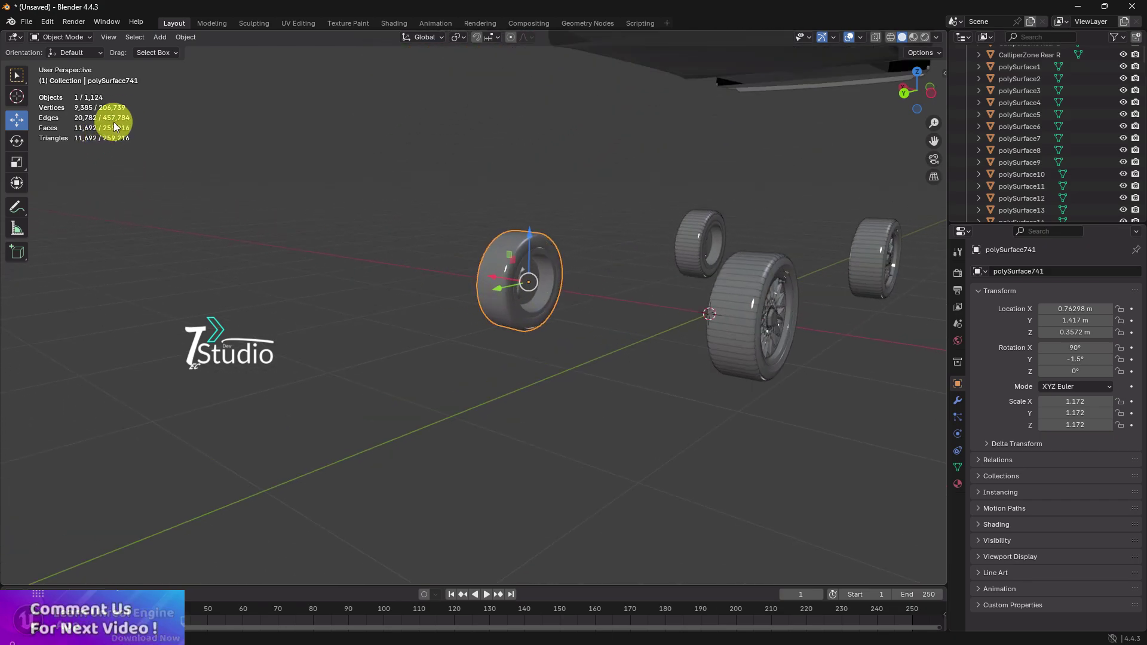
pyautogui.moveTo(479, 200); pyautogui.dragTo(592, 303, button='middle')
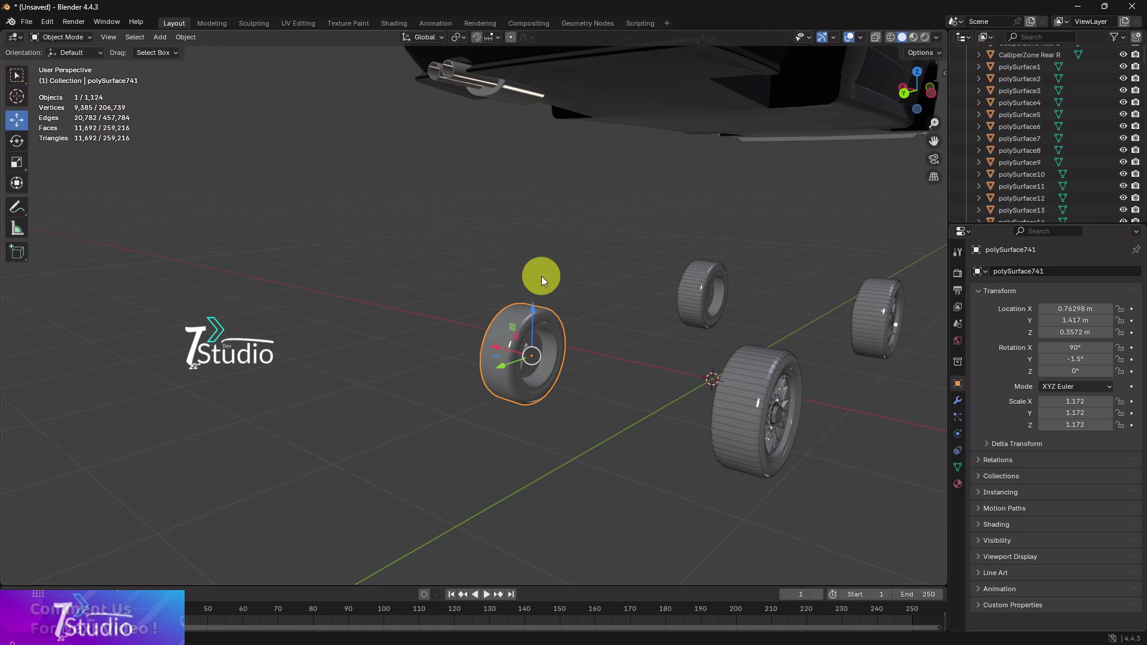
pyautogui.moveTo(541, 276); pyautogui.dragTo(525, 345, button='middle')
pyautogui.click(499, 338)
# - Try raising the joined rear wheel to look for unjoined pieces, and undo the move
pyautogui.click(286, 270)
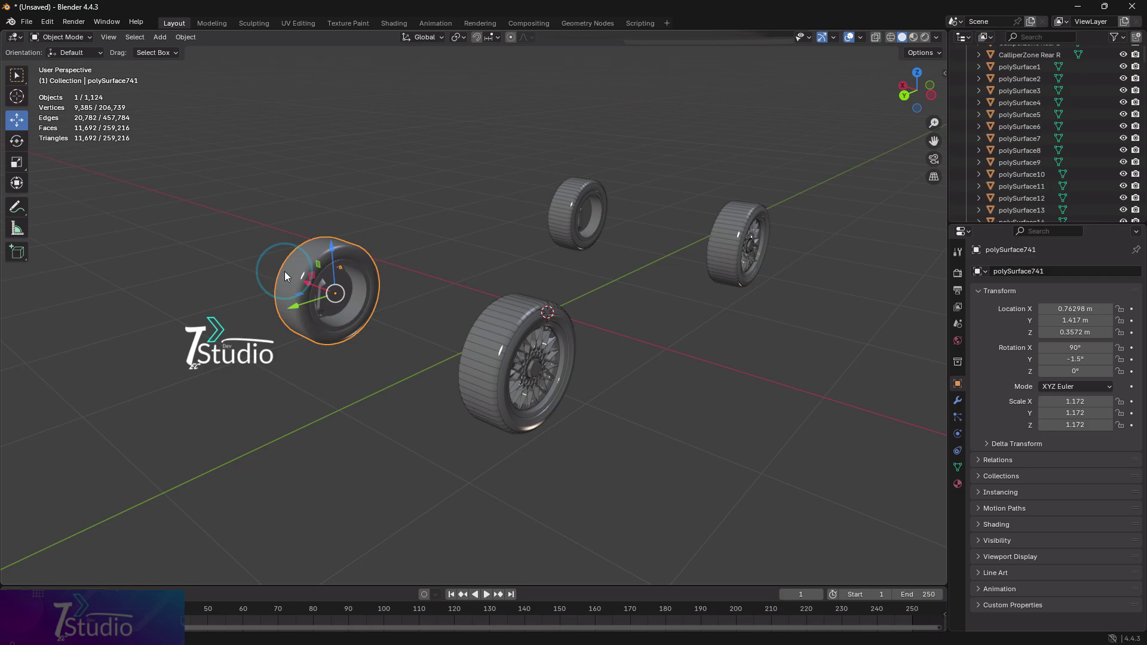
pyautogui.moveTo(286, 270); pyautogui.dragTo(435, 346, button='middle')
pyautogui.moveTo(354, 320); pyautogui.dragTo(348, 177)
pyautogui.moveTo(372, 219); pyautogui.dragTo(300, 398, button='middle')
pyautogui.scroll(2, 381, 371)
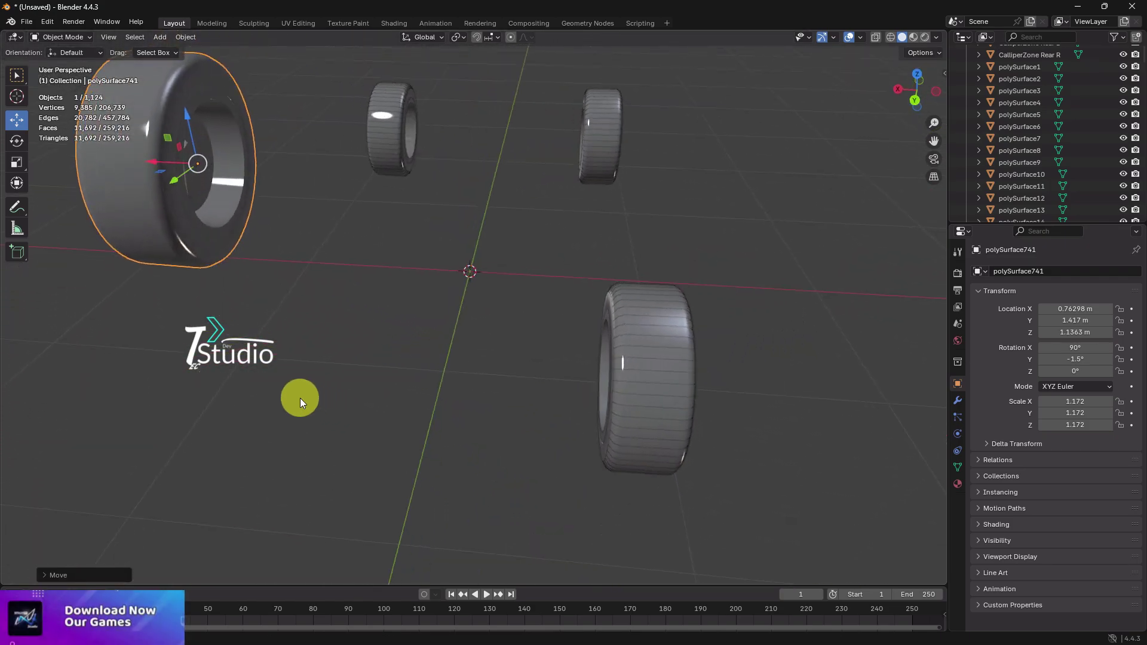
pyautogui.hotkey('ctrl', 'z')
# - Box-select the rear wheel with its remaining loose pieces and join them into polySurface741
pyautogui.moveTo(319, 359); pyautogui.dragTo(665, 358, button='middle')
pyautogui.moveTo(610, 391); pyautogui.dragTo(702, 256)
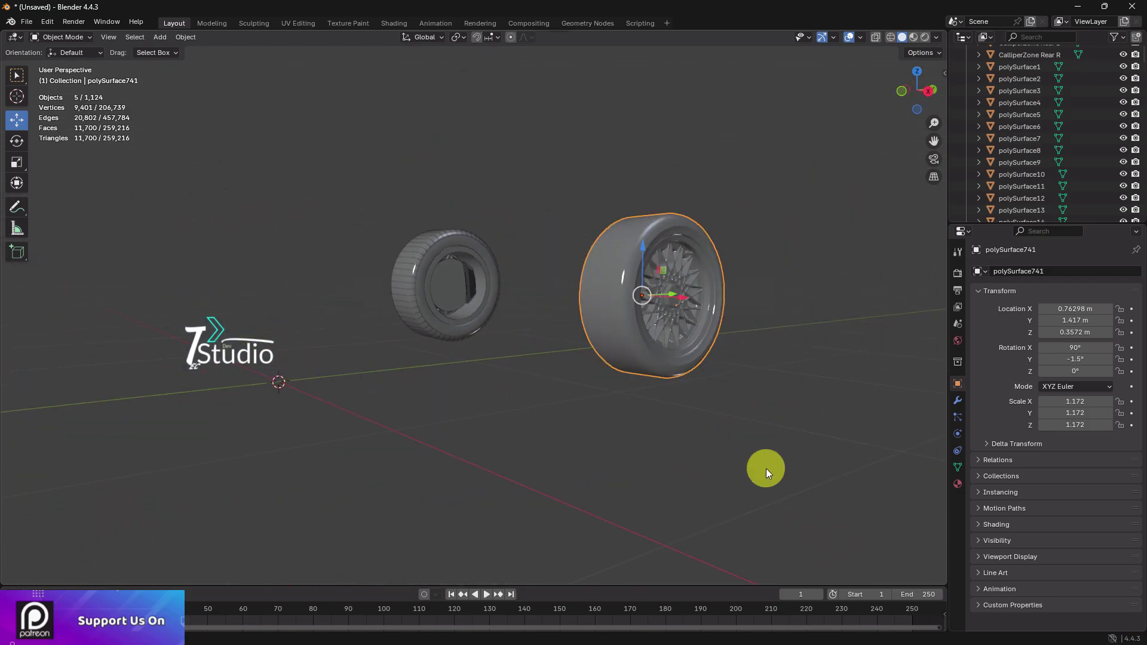
pyautogui.hotkey('ctrl', 'j')
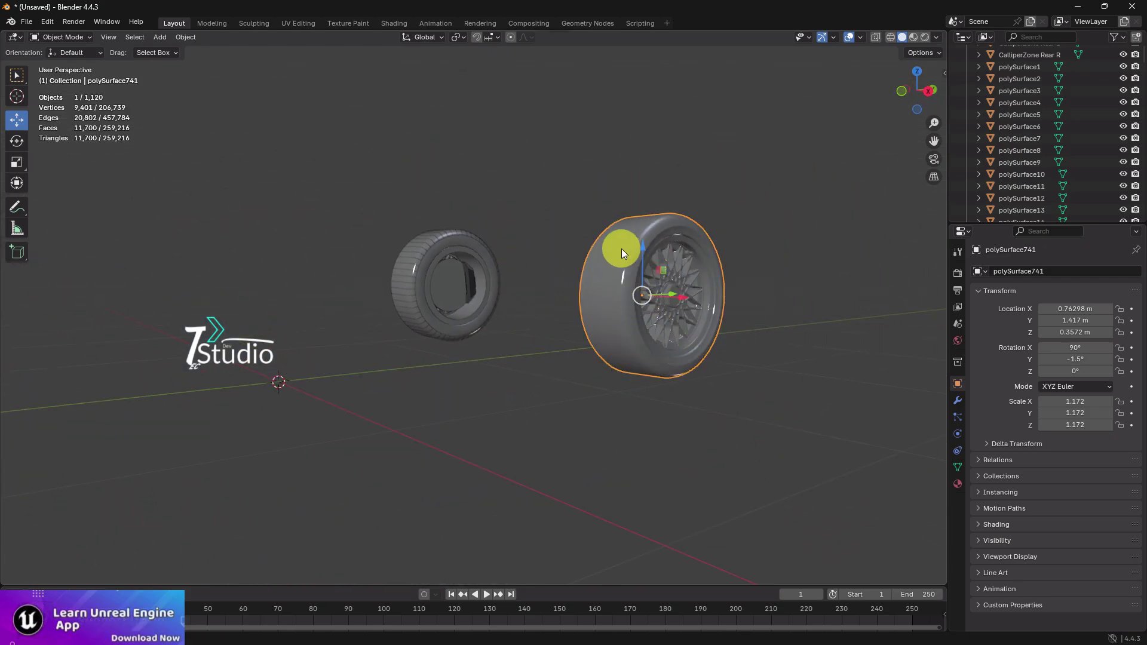
# - Test the completed rear wheel by lifting it, dismiss the Discord notification, and undo the move
pyautogui.moveTo(643, 246); pyautogui.dragTo(646, 62)
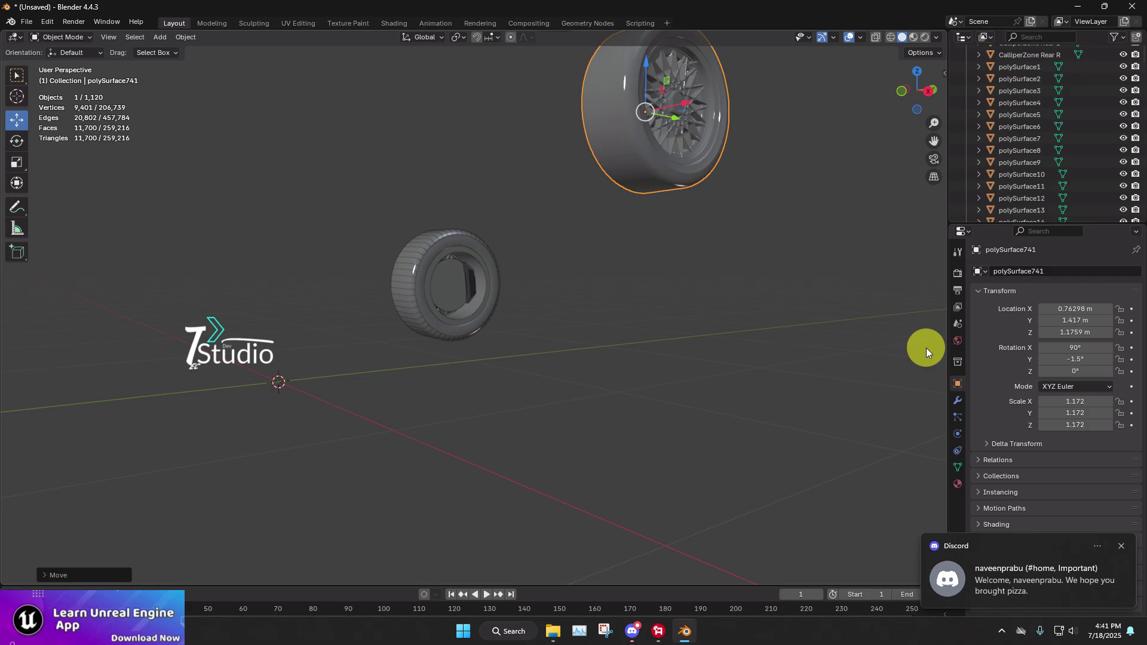
pyautogui.click(1121, 549)
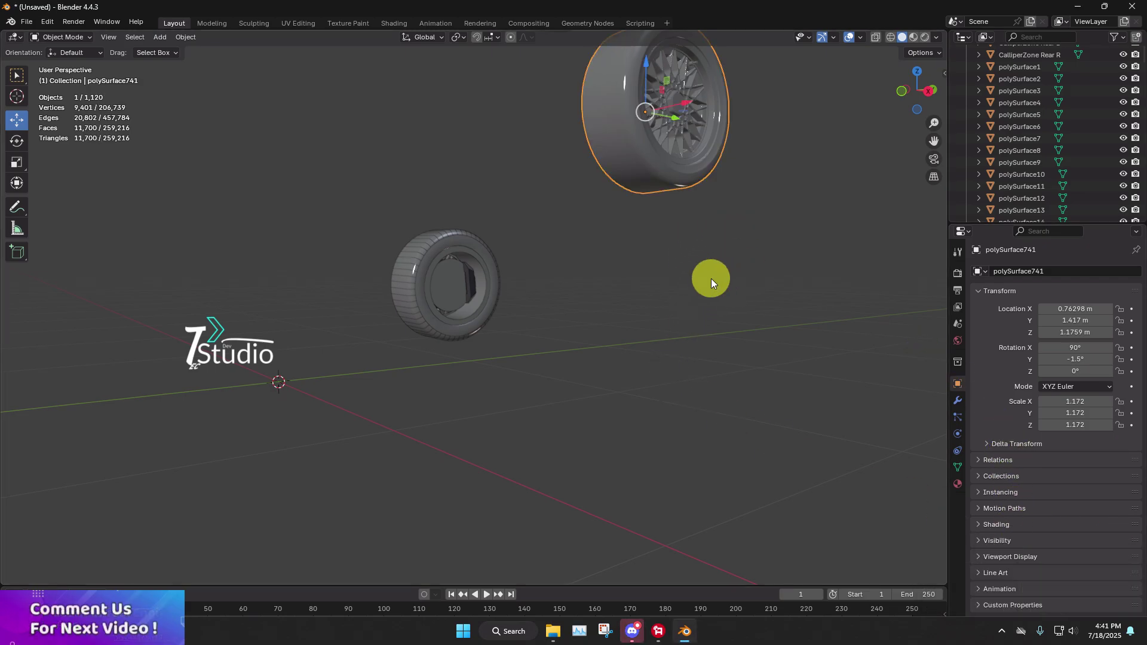
pyautogui.hotkey('ctrl', 'z')
# - Box-select all parts of the opposite rear wheel from several angles and join them into polySurface1137
pyautogui.moveTo(650, 311); pyautogui.dragTo(632, 333, button='middle')
pyautogui.click(505, 299)
pyautogui.moveTo(626, 259); pyautogui.dragTo(487, 277, button='middle')
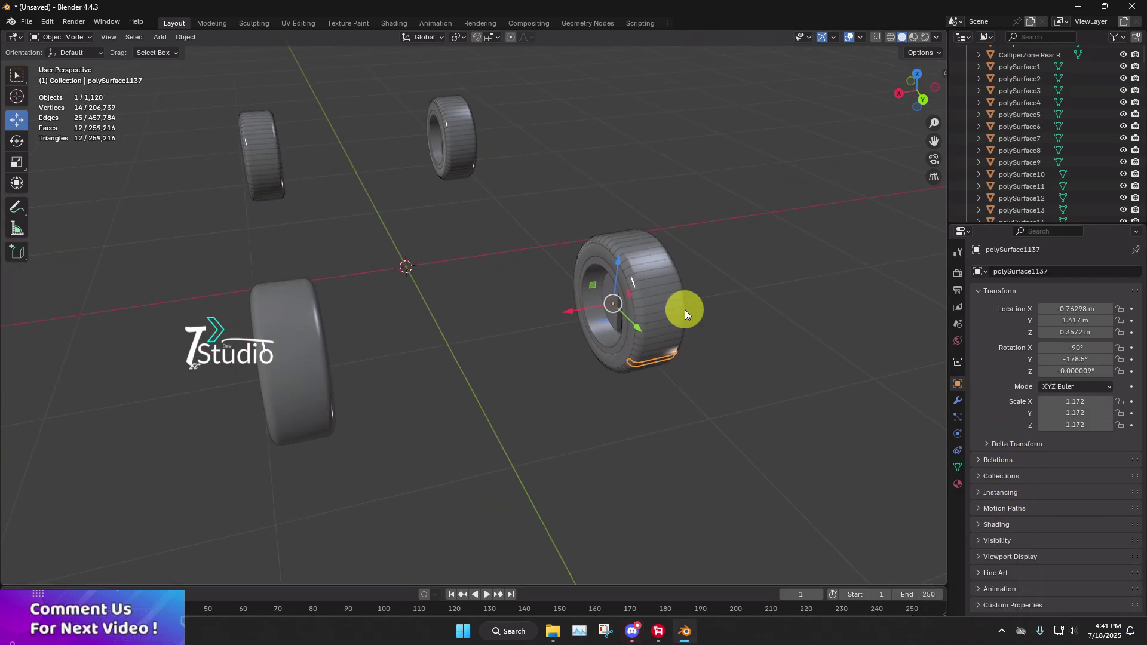
pyautogui.moveTo(685, 309); pyautogui.dragTo(661, 309, button='middle')
pyautogui.click(499, 191)
pyautogui.moveTo(501, 193); pyautogui.dragTo(705, 406)
pyautogui.moveTo(544, 214); pyautogui.dragTo(750, 431)
pyautogui.moveTo(658, 283); pyautogui.dragTo(387, 351, button='middle')
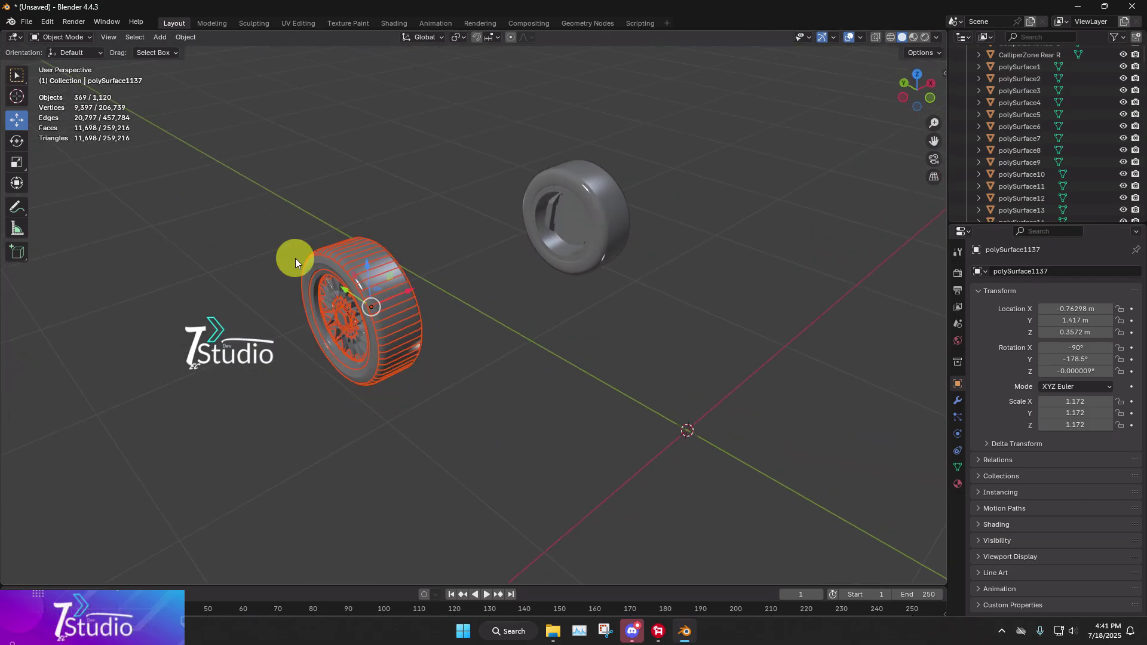
pyautogui.keyDown('shift'); pyautogui.moveTo(274, 230); pyautogui.dragTo(440, 442); pyautogui.keyUp('shift')
pyautogui.moveTo(361, 325); pyautogui.dragTo(356, 239, button='middle')
pyautogui.keyDown('shift'); pyautogui.moveTo(282, 206); pyautogui.dragTo(418, 400); pyautogui.keyUp('shift')
pyautogui.moveTo(368, 338); pyautogui.dragTo(545, 375, button='middle')
pyautogui.hotkey('ctrl', 'j')
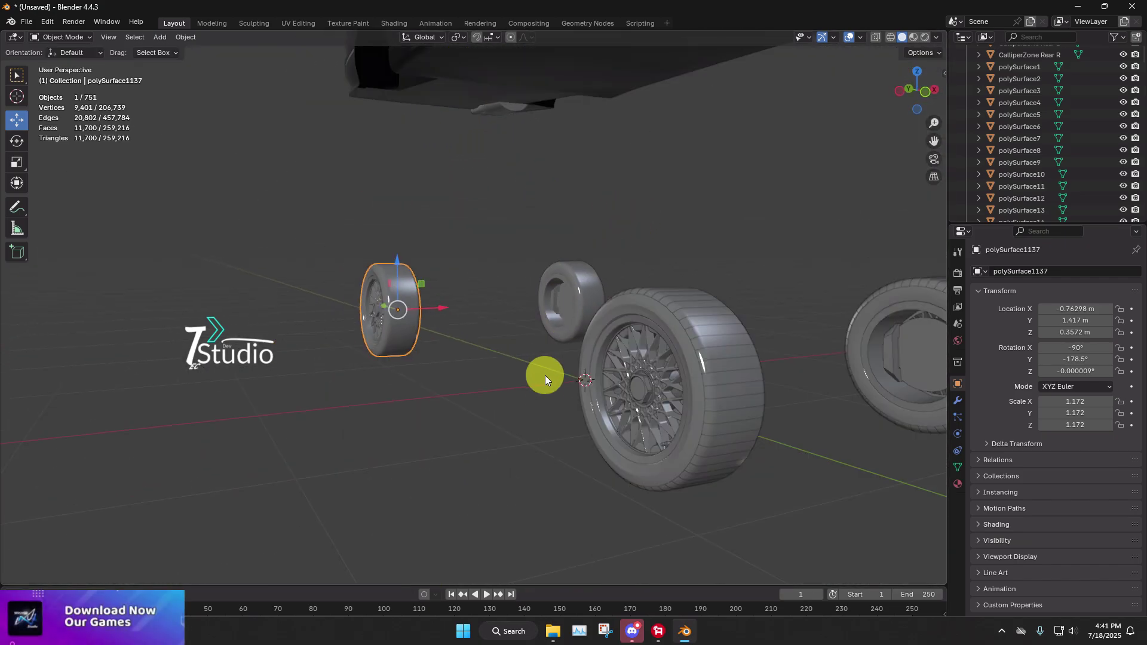
# - Box-select all parts of the front wheel on the negative X side and join them into polySurface510
pyautogui.click(523, 421)
pyautogui.moveTo(699, 371); pyautogui.dragTo(422, 316, button='middle')
pyautogui.moveTo(370, 350); pyautogui.dragTo(604, 466)
pyautogui.moveTo(604, 461); pyautogui.dragTo(488, 324, button='middle')
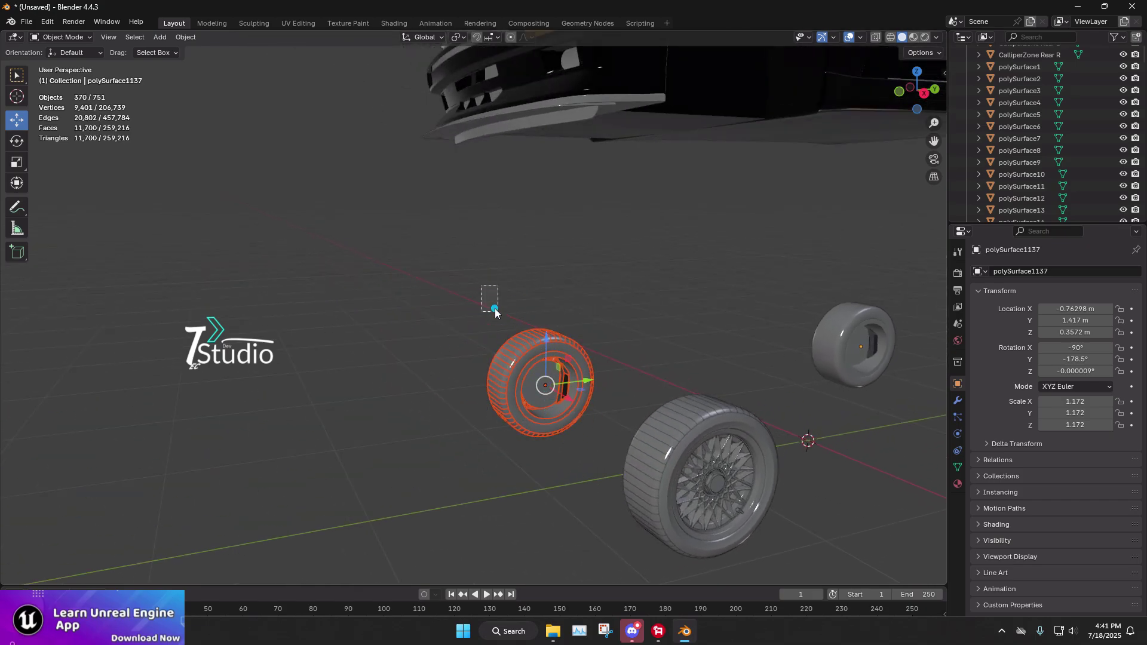
pyautogui.moveTo(609, 340); pyautogui.dragTo(422, 331, button='middle')
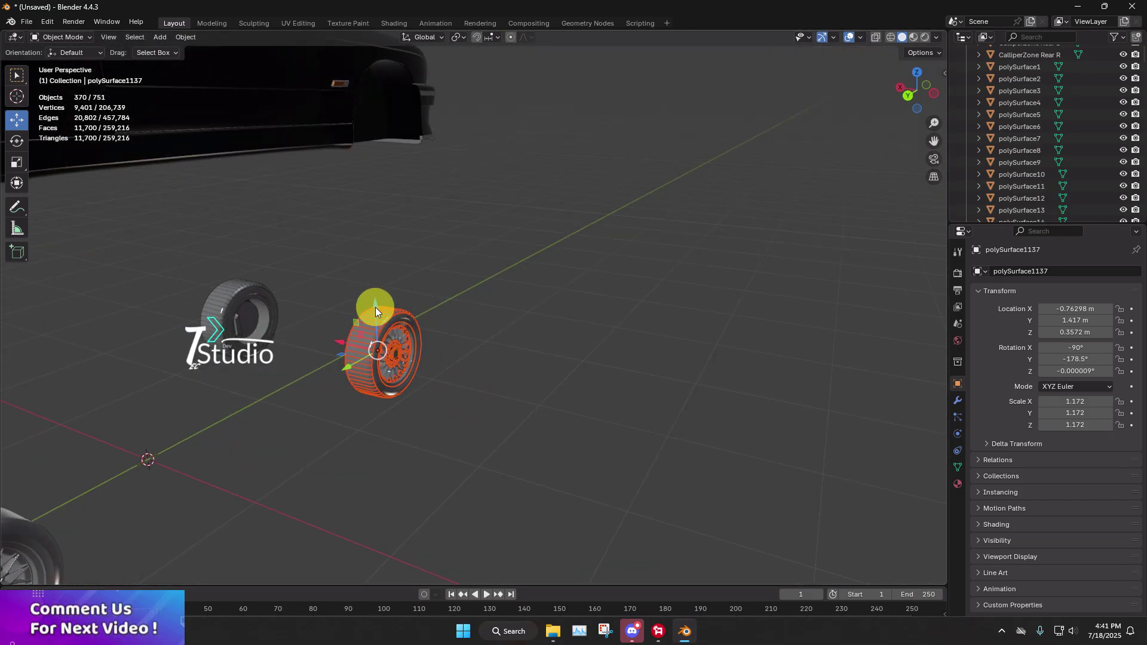
pyautogui.moveTo(375, 307)
pyautogui.mouseDown()
pyautogui.moveTo(367, 219)
pyautogui.moveTo(383, 285)
pyautogui.mouseUp()
pyautogui.hotkey('ctrl', 'z')
pyautogui.keyDown('shift'); pyautogui.click(400, 323); pyautogui.keyUp('shift')
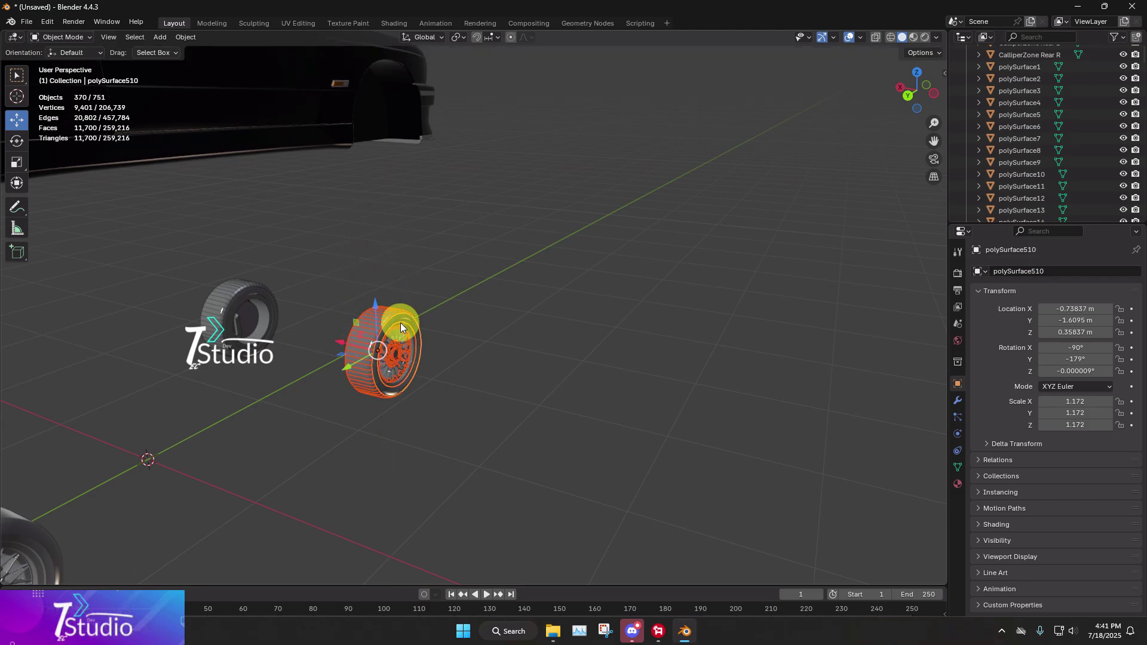
pyautogui.hotkey('ctrl', 'j')
# - Test the joined front wheel by lifting it, undo the move, and deselect it
pyautogui.scroll(1, 401, 323)
pyautogui.moveTo(359, 314); pyautogui.dragTo(349, 181)
pyautogui.moveTo(386, 271); pyautogui.dragTo(413, 276, button='middle')
pyautogui.hotkey('ctrl', 'z')
pyautogui.moveTo(308, 303); pyautogui.dragTo(336, 308, button='middle')
pyautogui.keyDown('shift'); pyautogui.moveTo(335, 308); pyautogui.dragTo(559, 359, button='middle'); pyautogui.keyUp('shift')
pyautogui.click(499, 365)
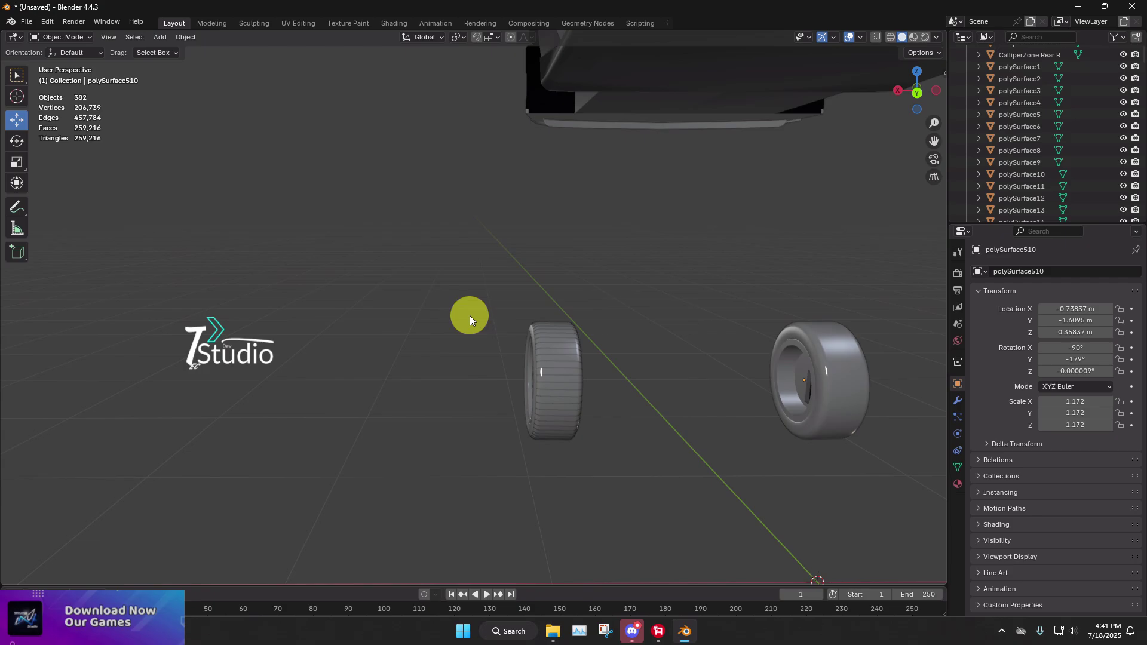
# - Box-select all parts of the remaining front wheel, join them into polySurface274, and clear the selection
pyautogui.moveTo(470, 316); pyautogui.dragTo(495, 317, button='middle')
pyautogui.moveTo(516, 319); pyautogui.dragTo(598, 475)
pyautogui.moveTo(580, 363); pyautogui.dragTo(489, 360, button='middle')
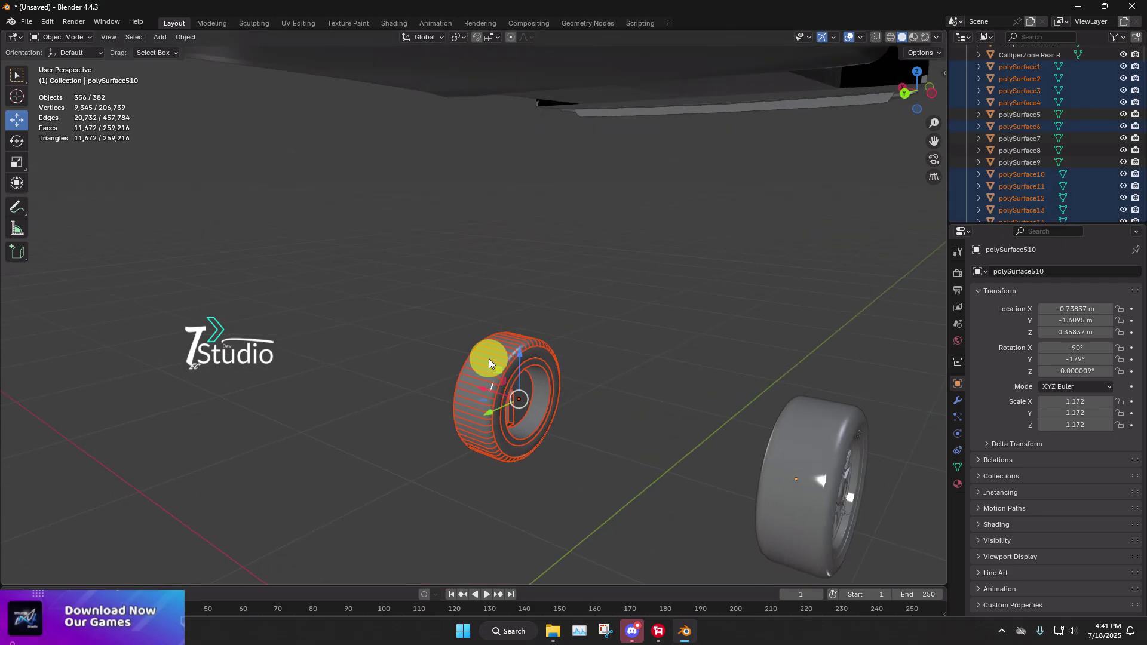
pyautogui.moveTo(509, 428); pyautogui.dragTo(357, 366, button='middle')
pyautogui.keyDown('shift'); pyautogui.click(398, 366); pyautogui.keyUp('shift')
pyautogui.keyDown('shift'); pyautogui.click(398, 365); pyautogui.keyUp('shift')
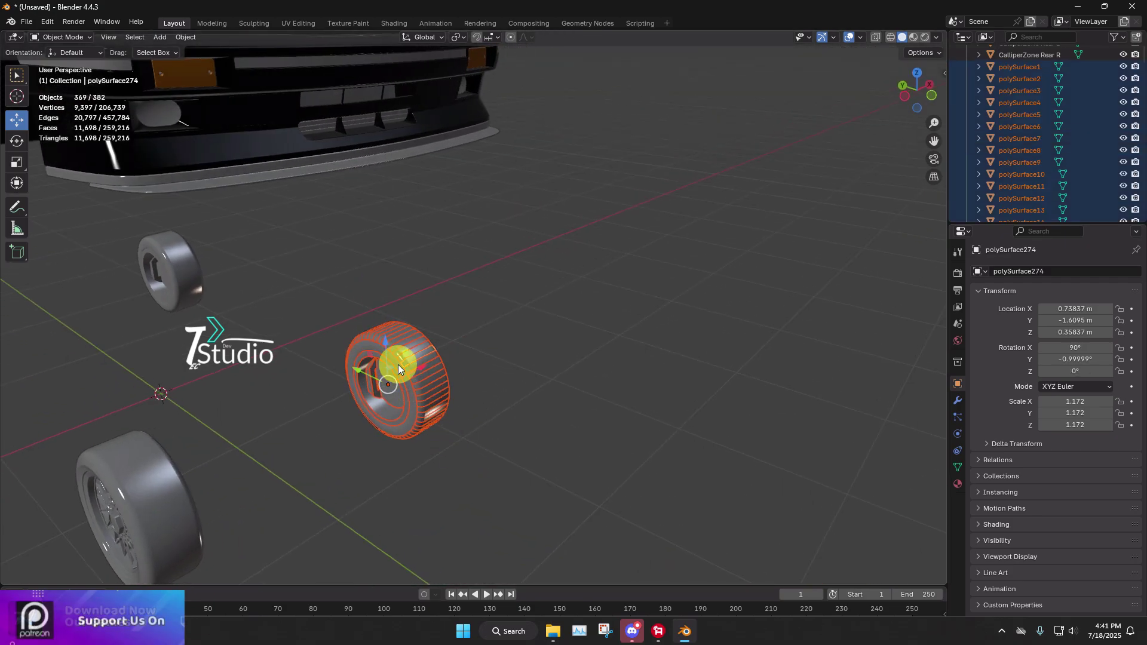
pyautogui.hotkey('ctrl', 'j')
pyautogui.moveTo(493, 358); pyautogui.dragTo(381, 349, button='middle')
pyautogui.click(558, 430)
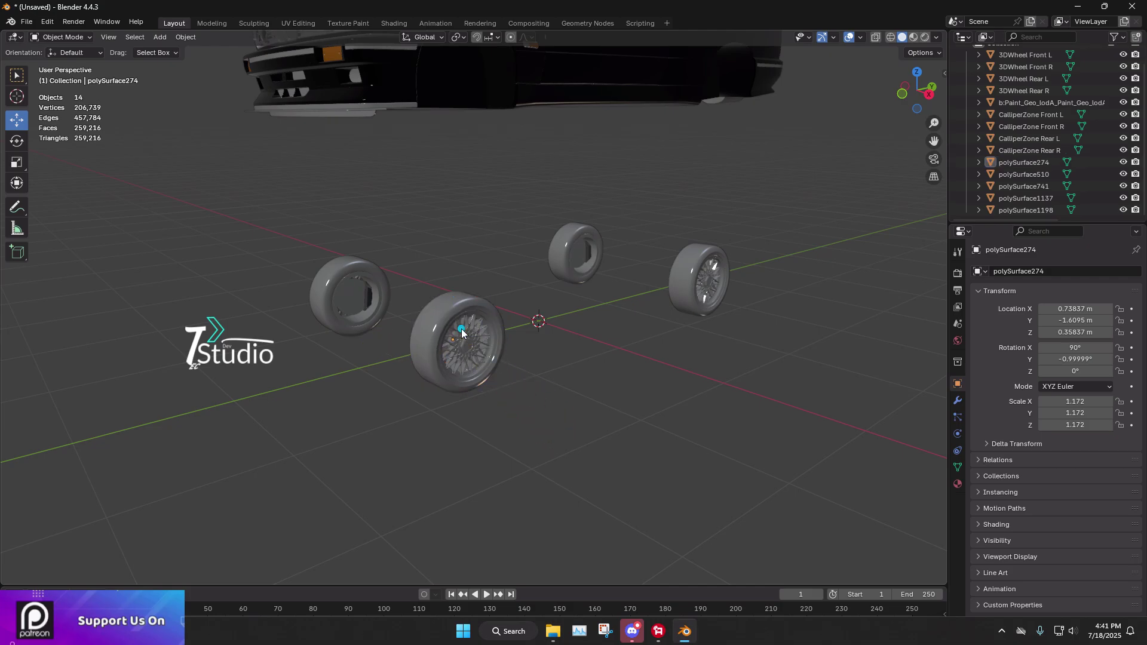
# - Set the origin of the front wheel polySurface274 with Origin to Geometry, working in the front orthographic view
pyautogui.click(460, 330)
pyautogui.moveTo(461, 330); pyautogui.dragTo(559, 302, button='middle')
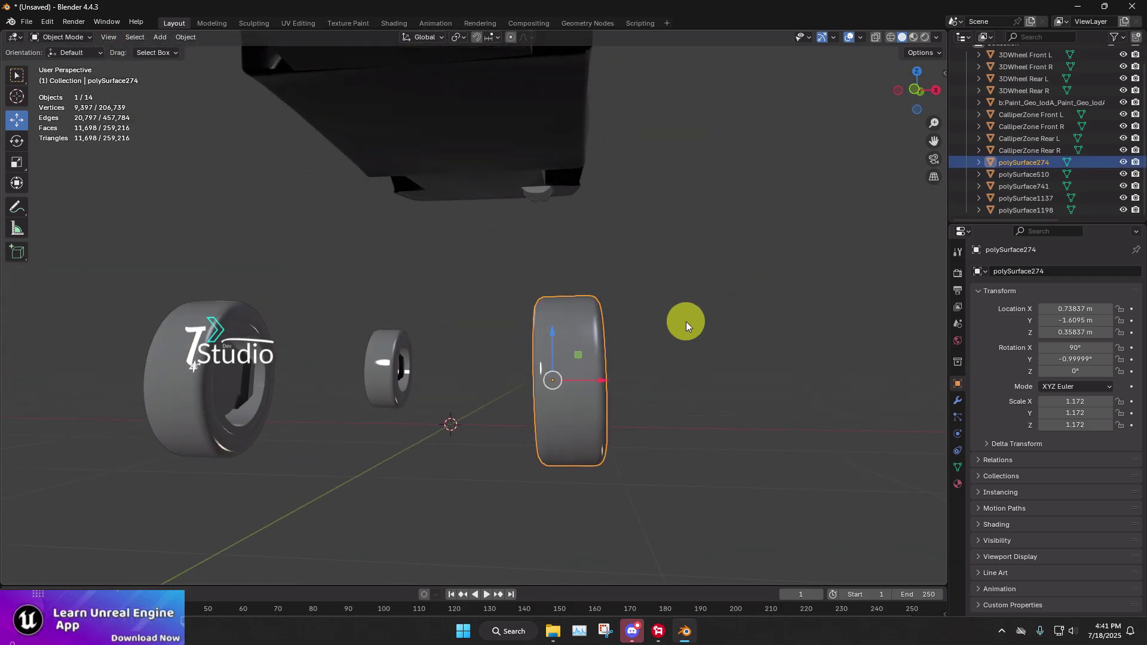
pyautogui.click(495, 102)
pyautogui.moveTo(495, 102); pyautogui.dragTo(655, 146, button='middle')
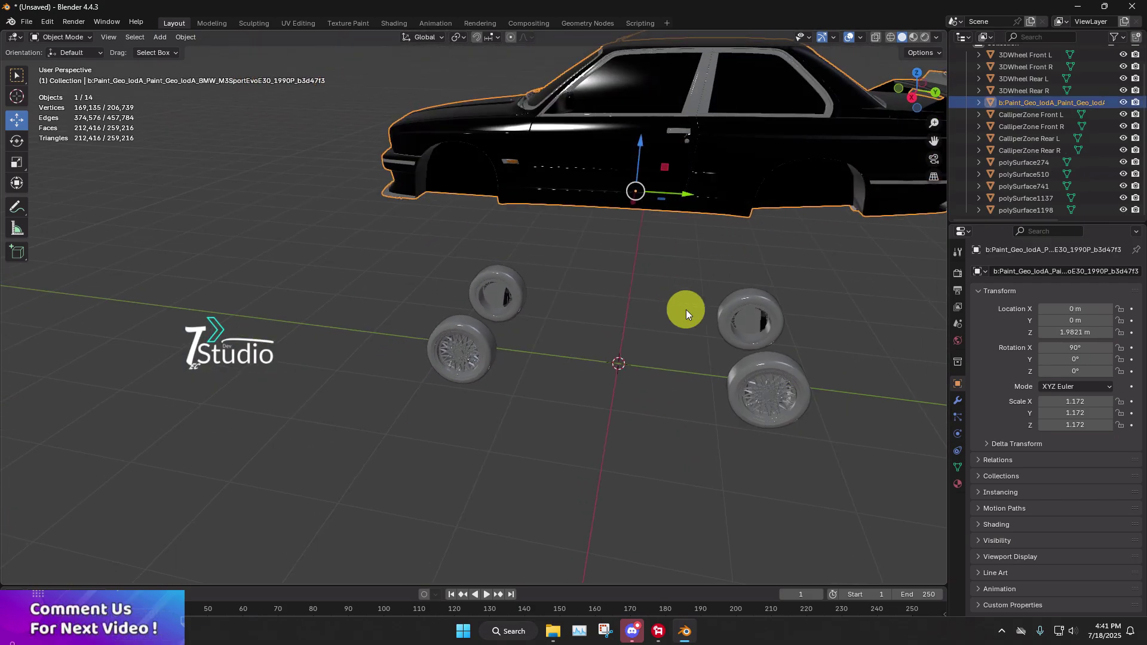
pyautogui.moveTo(686, 309); pyautogui.dragTo(556, 311, button='middle')
pyautogui.click(499, 342)
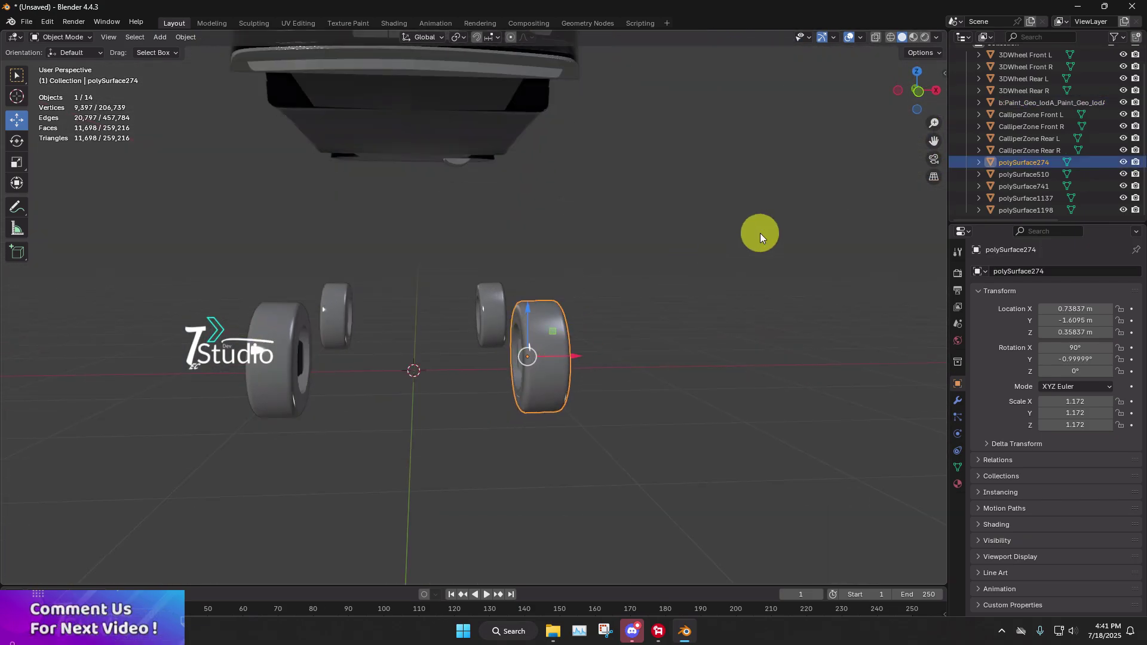
pyautogui.click(918, 93)
pyautogui.scroll(1, 512, 356)
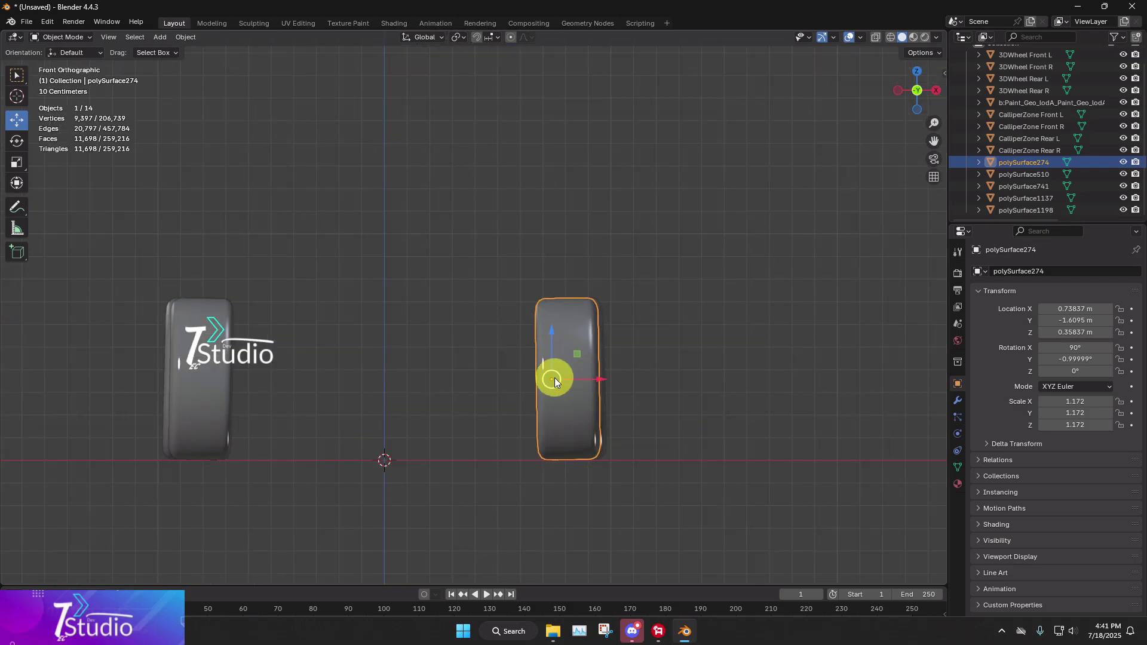
pyautogui.click(176, 37)
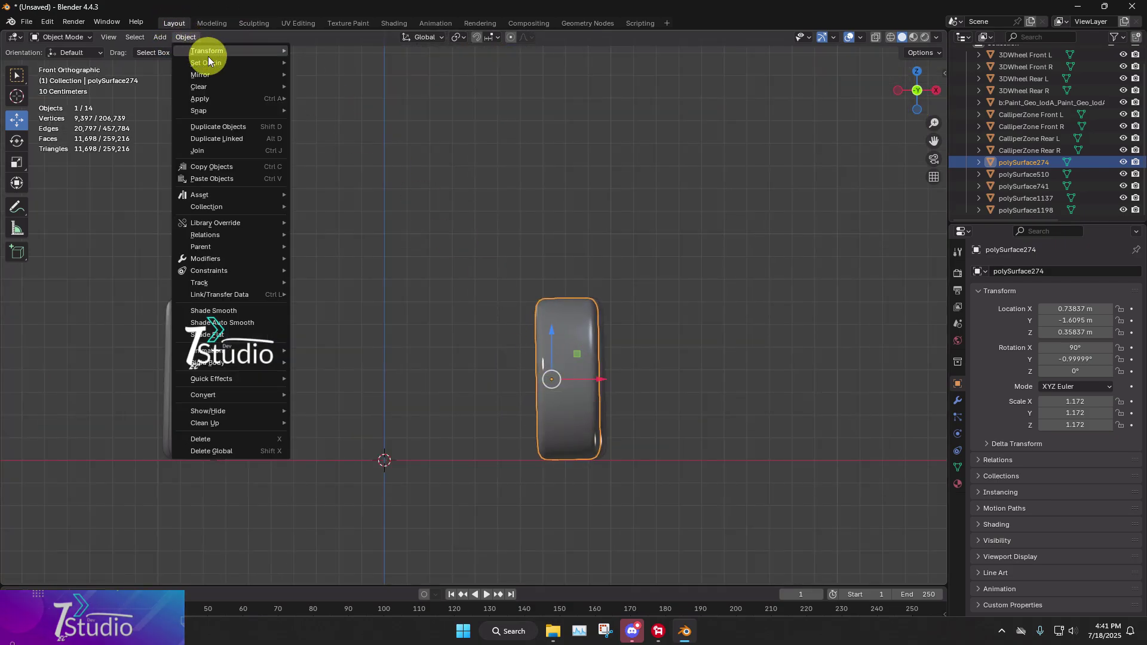
pyautogui.moveTo(210, 56)
pyautogui.click(408, 76)
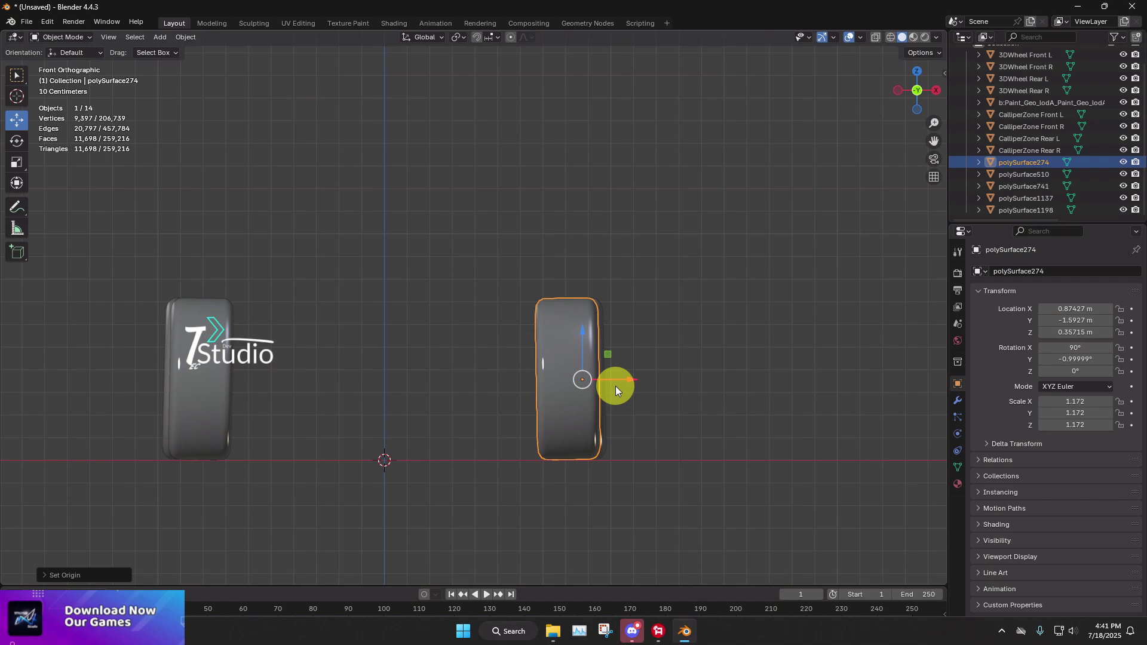
# - Apply Geometry to Origin to the opposite front wheel, polySurface510
pyautogui.moveTo(616, 386)
pyautogui.mouseDown(button='middle')
pyautogui.moveTo(496, 404)
pyautogui.moveTo(608, 381)
pyautogui.moveTo(597, 383)
pyautogui.mouseUp(button='middle')
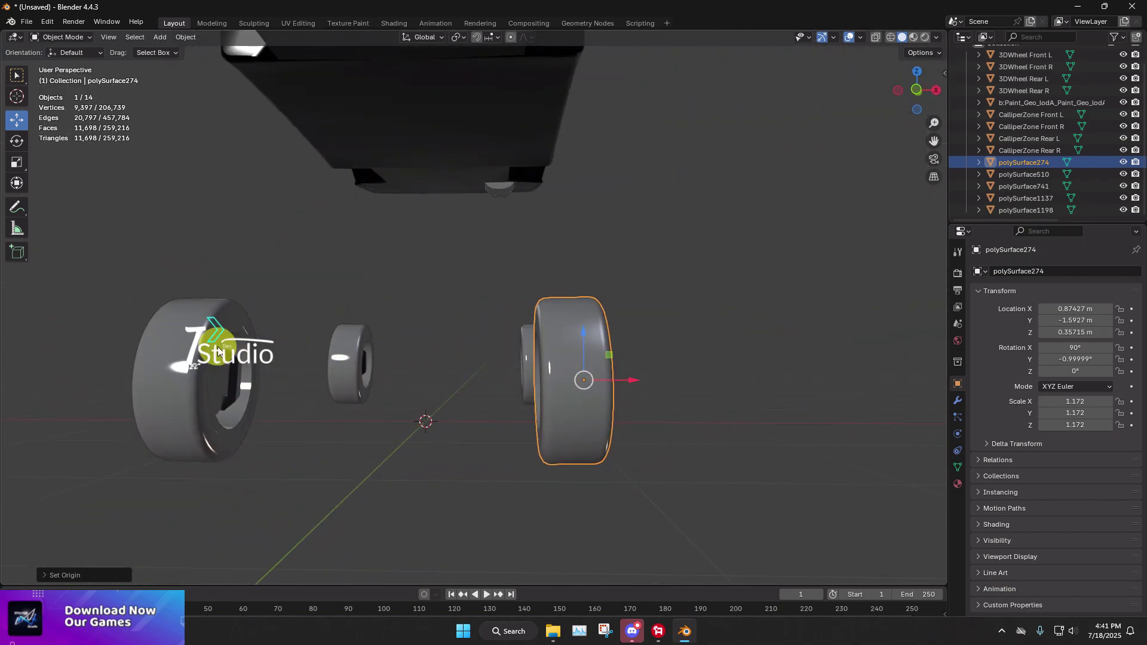
pyautogui.click(194, 357)
pyautogui.click(185, 36)
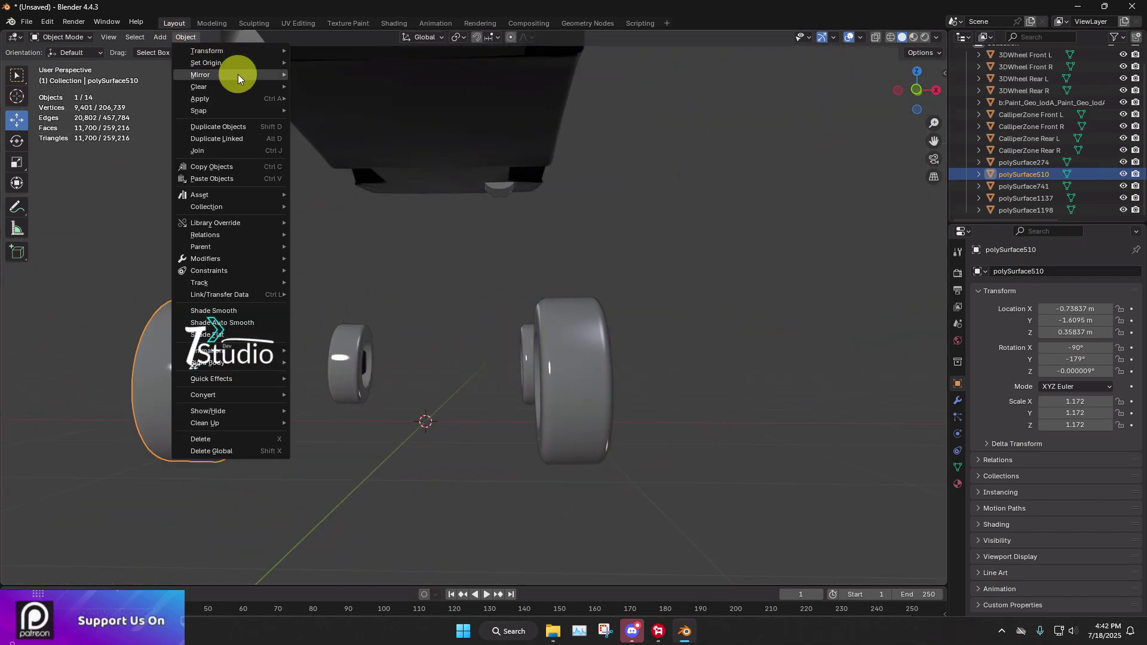
pyautogui.moveTo(281, 66)
pyautogui.click(371, 62)
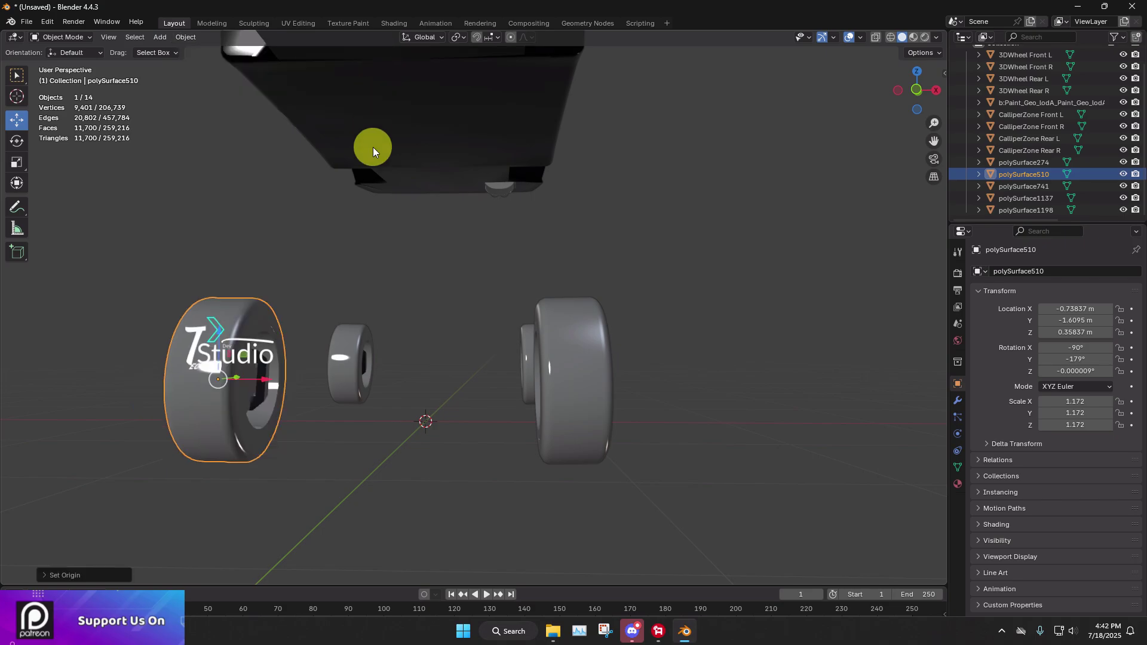
# - Apply Geometry to Origin to the rear wheel polySurface1137
pyautogui.click(333, 335)
pyautogui.click(186, 36)
pyautogui.moveTo(228, 61)
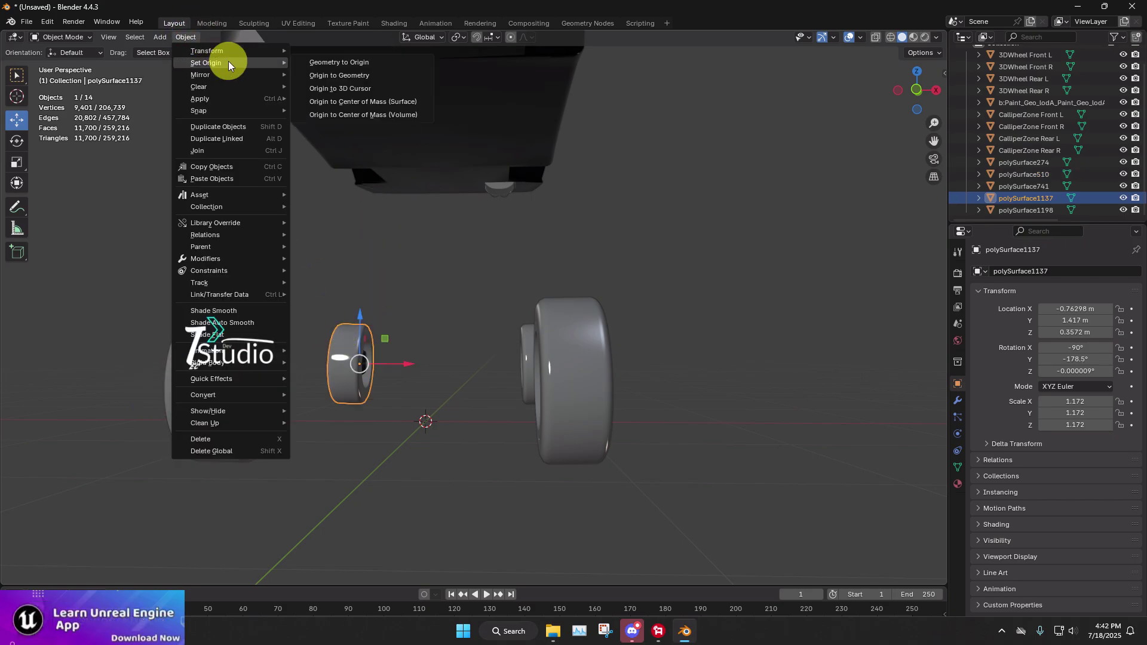
pyautogui.click(378, 74)
# - Apply Geometry to Origin to the other rear wheel, polySurface741, and deselect it
pyautogui.click(521, 346)
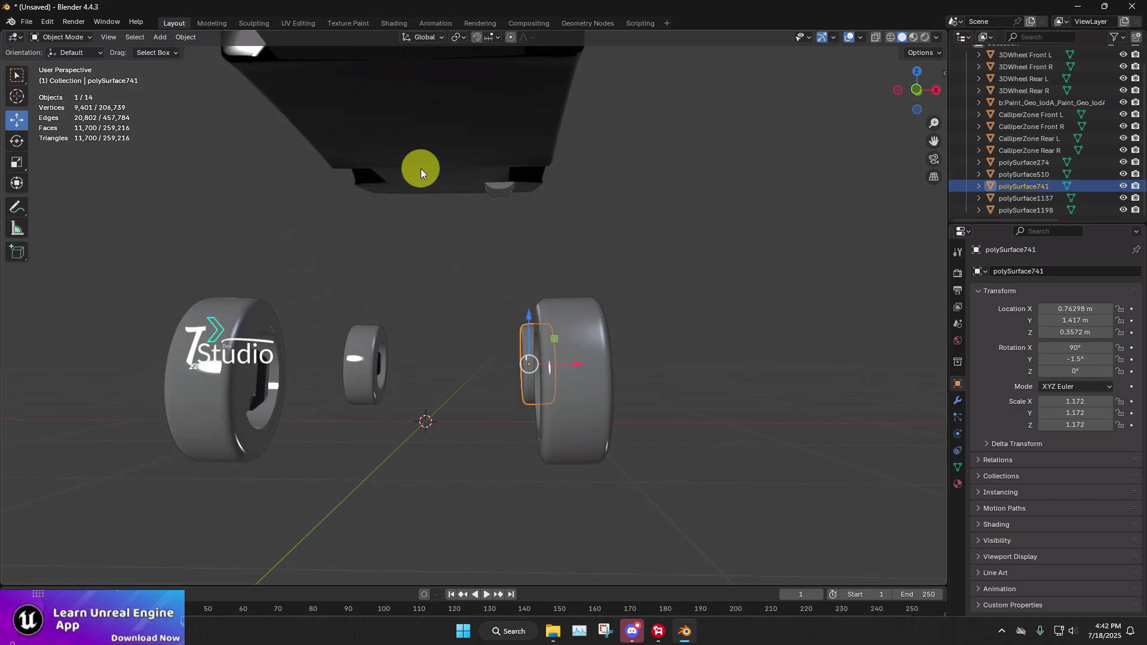
pyautogui.click(192, 39)
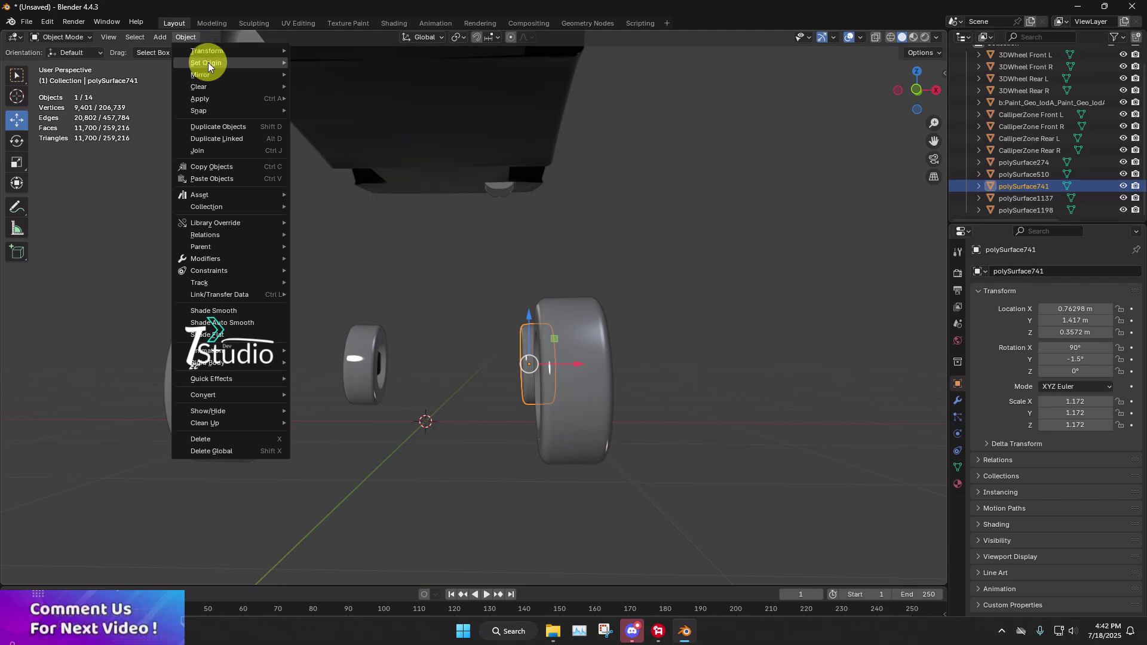
pyautogui.moveTo(207, 63)
pyautogui.click(392, 61)
pyautogui.moveTo(597, 232); pyautogui.dragTo(549, 246, button='middle')
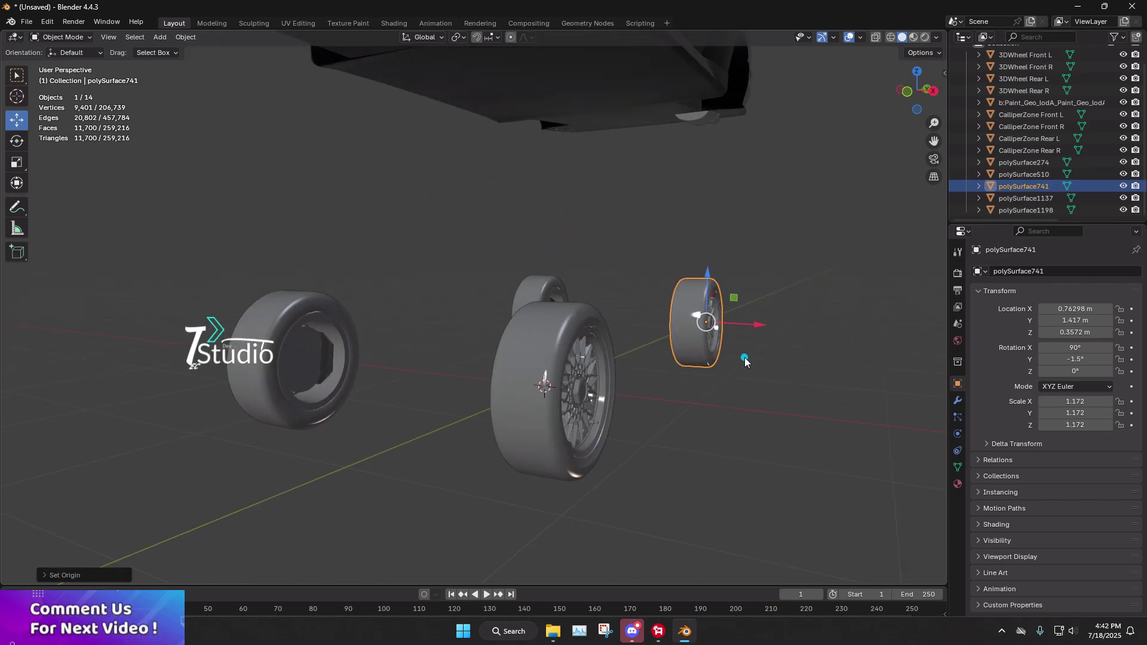
pyautogui.click(743, 354)
# - Lower the car body onto the wheels in a side view, to a Z location of about 0.17 m
pyautogui.moveTo(559, 377); pyautogui.dragTo(633, 247, button='middle')
pyautogui.click(626, 123)
pyautogui.moveTo(626, 124); pyautogui.dragTo(749, 93, button='middle')
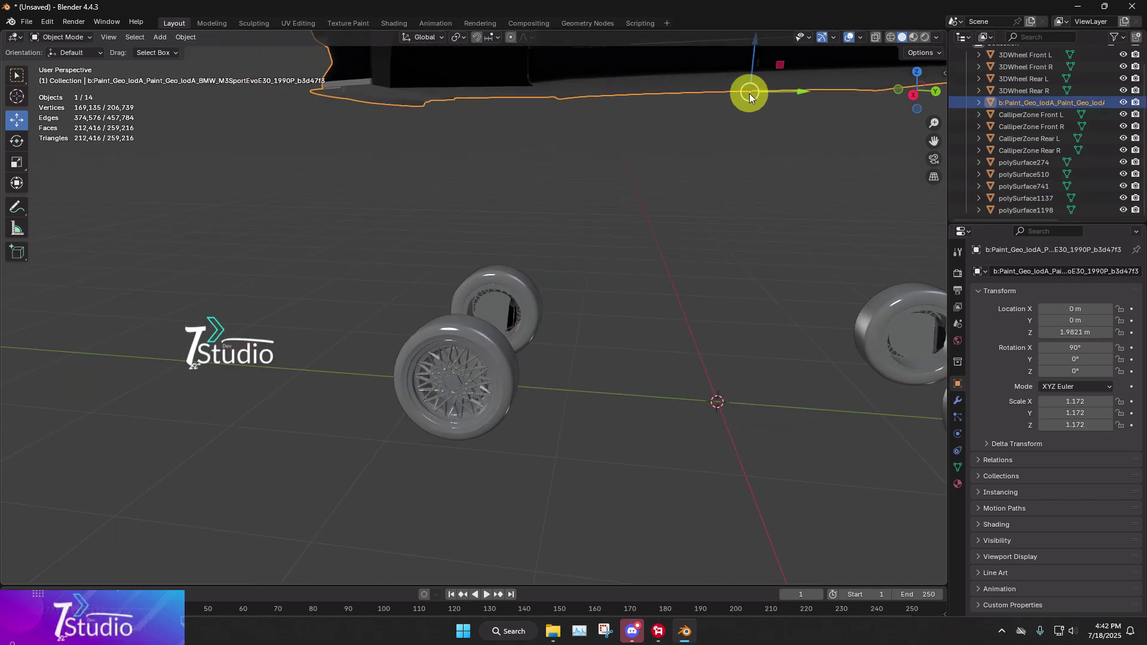
pyautogui.click(913, 95)
pyautogui.moveTo(720, 58); pyautogui.dragTo(687, 341)
pyautogui.scroll(-3, 657, 349)
pyautogui.moveTo(657, 349); pyautogui.dragTo(769, 382, button='middle')
pyautogui.click(613, 356)
pyautogui.moveTo(611, 352); pyautogui.dragTo(633, 326, button='middle')
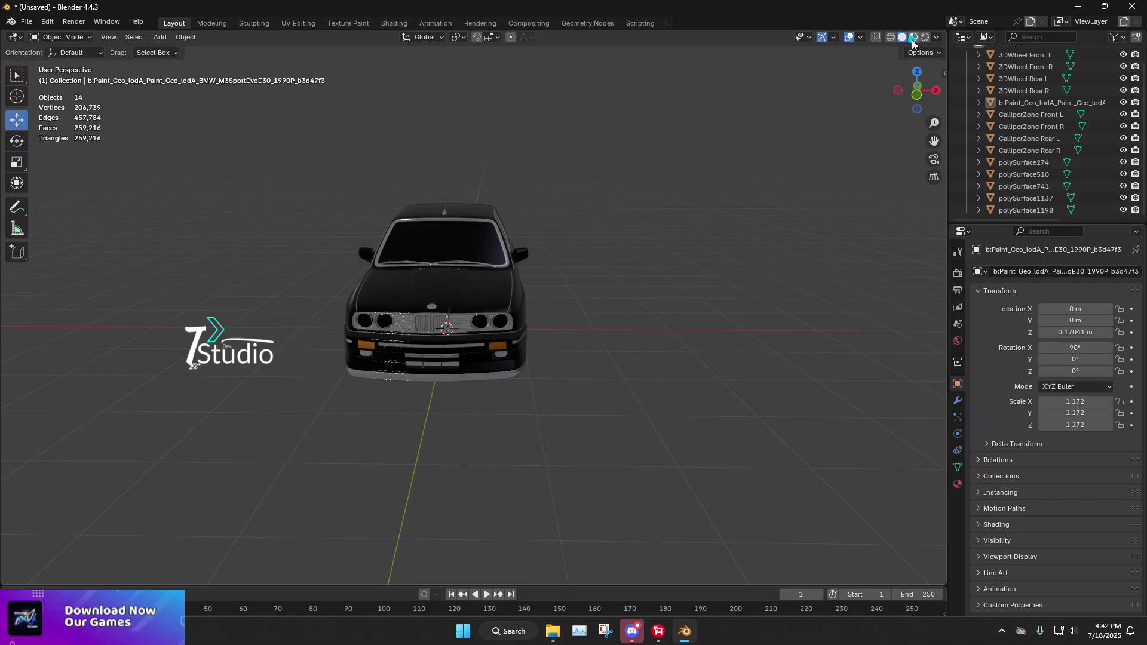
# - Inspect the assembled car in Material Preview, return to solid shading, and check it with all objects selected
pyautogui.click(913, 38)
pyautogui.moveTo(816, 152)
pyautogui.mouseDown(button='middle')
pyautogui.moveTo(620, 263)
pyautogui.moveTo(440, 230)
pyautogui.moveTo(515, 238)
pyautogui.moveTo(815, 211)
pyautogui.moveTo(822, 140)
pyautogui.mouseUp(button='middle')
pyautogui.click(902, 37)
pyautogui.moveTo(861, 90)
pyautogui.mouseDown(button='middle')
pyautogui.moveTo(659, 270)
pyautogui.moveTo(754, 311)
pyautogui.moveTo(652, 266)
pyautogui.moveTo(619, 274)
pyautogui.moveTo(335, 233)
pyautogui.mouseUp(button='middle')
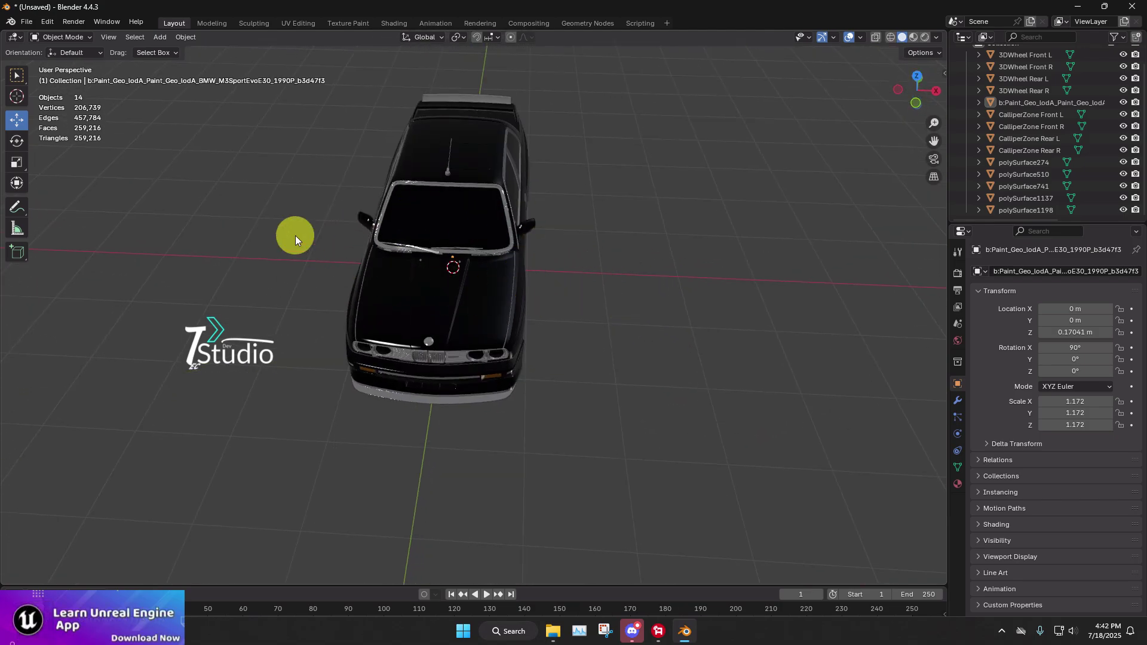
pyautogui.moveTo(603, 212); pyautogui.dragTo(582, 278, button='middle')
pyautogui.press('a')
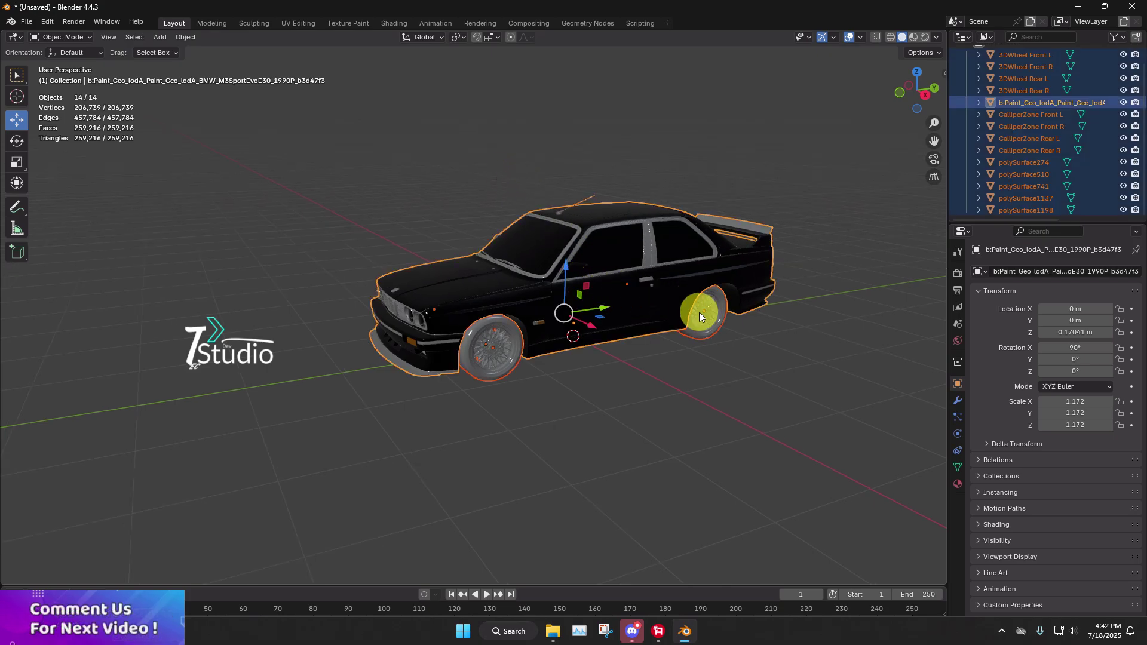
pyautogui.click(714, 368)
# - Select the car body and raise it along Z well above the four wheels
pyautogui.click(676, 256)
pyautogui.moveTo(676, 256); pyautogui.dragTo(711, 250, button='middle')
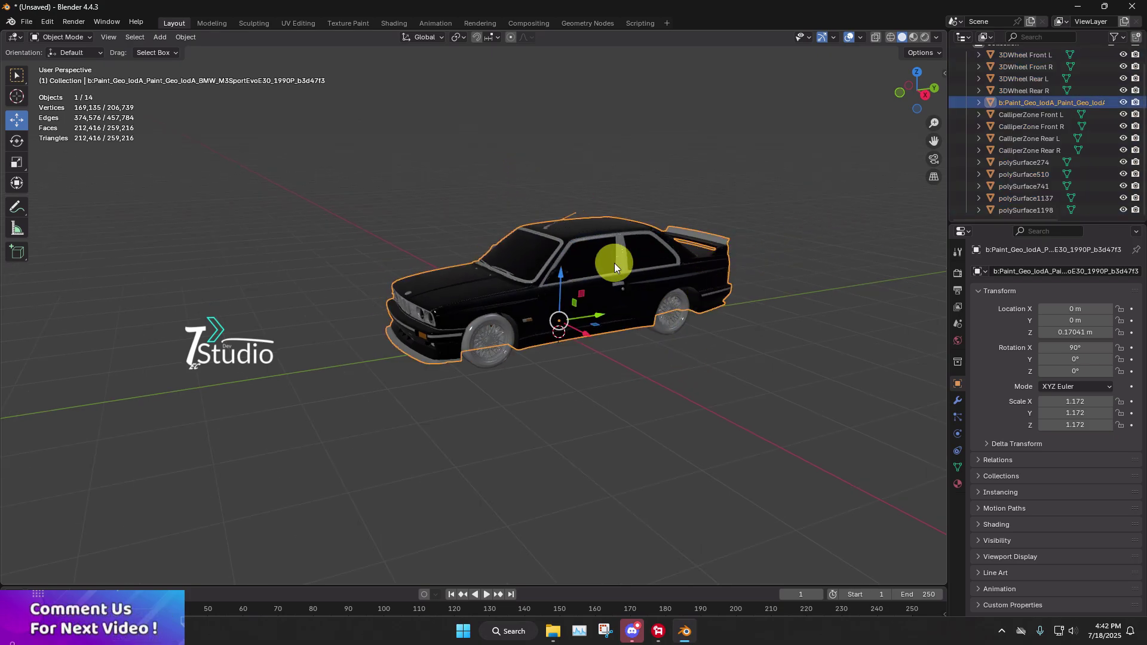
pyautogui.moveTo(555, 280); pyautogui.dragTo(564, 91)
# - Check the CalliperZone, polySurface and 3DWheel objects one by one to identify which contain no geometry
pyautogui.click(1025, 116)
pyautogui.click(1023, 152)
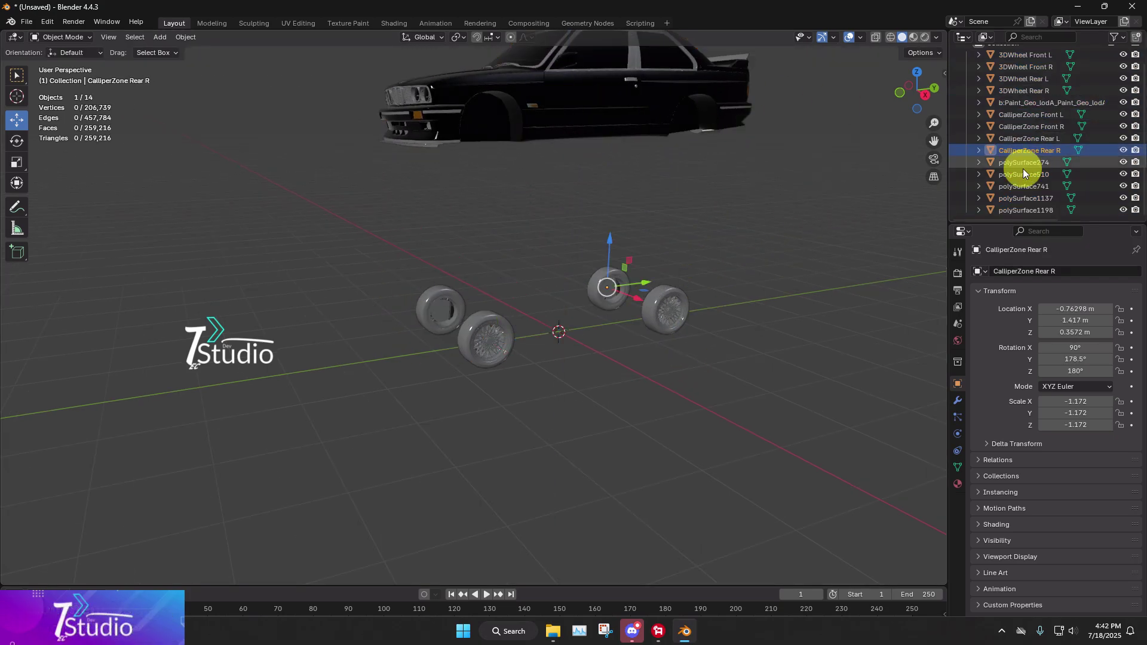
pyautogui.click(1024, 175)
pyautogui.click(1024, 195)
pyautogui.scroll(2, 1025, 167)
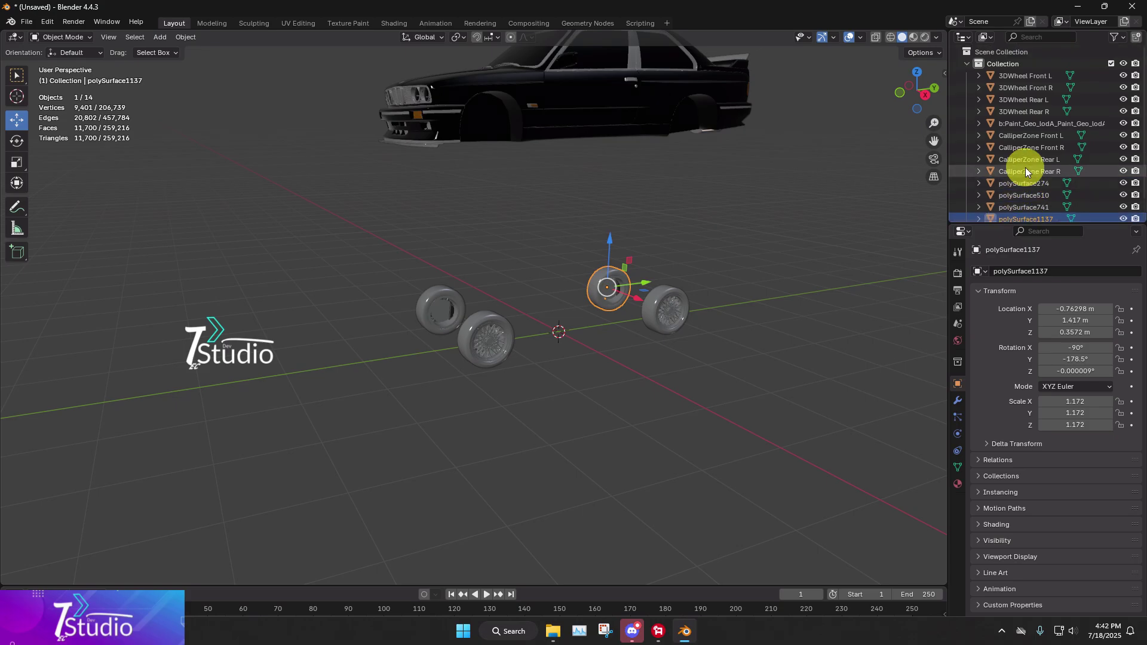
pyautogui.click(1028, 76)
pyautogui.click(1028, 101)
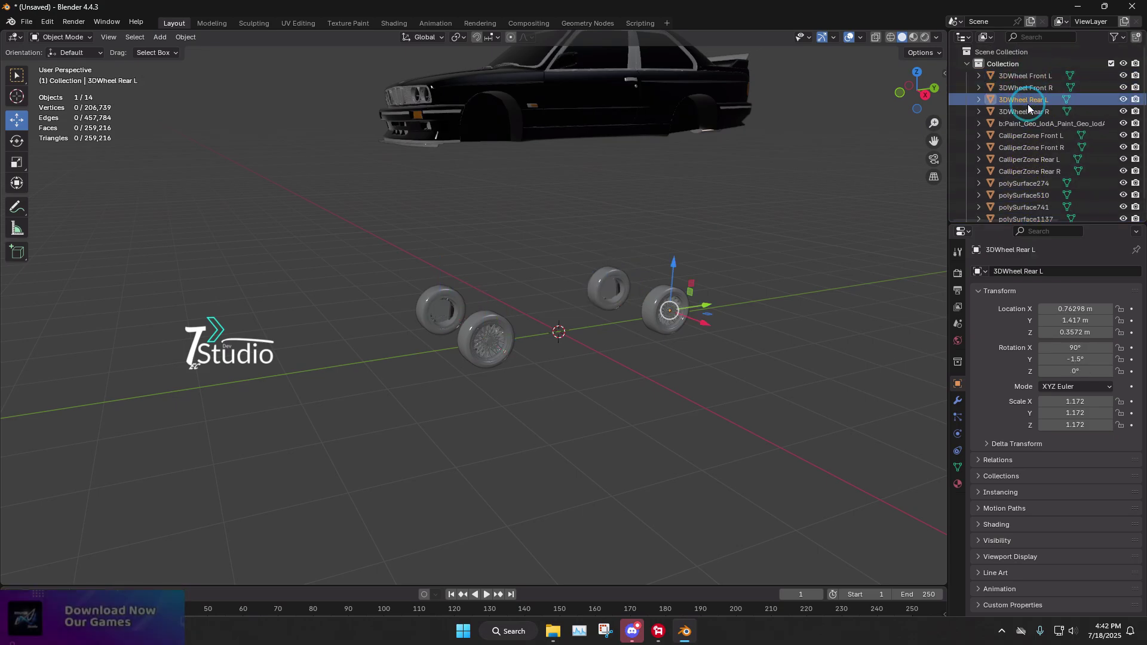
# - Delete the four empty wheel objects: 3DWheel Front L, Front R, Rear L and Rear R
pyautogui.click(1033, 76)
pyautogui.press('Delete')
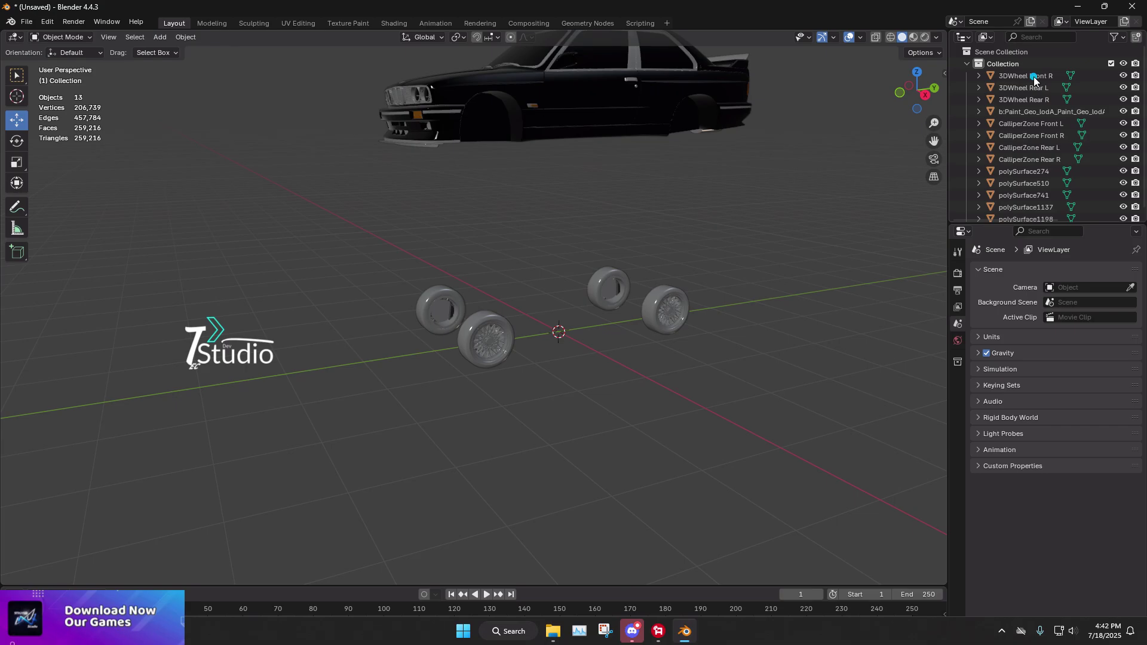
pyautogui.click(1034, 76)
pyautogui.press('Delete')
pyautogui.click(1034, 77)
pyautogui.press('Delete')
pyautogui.click(1033, 76)
pyautogui.press('Delete')
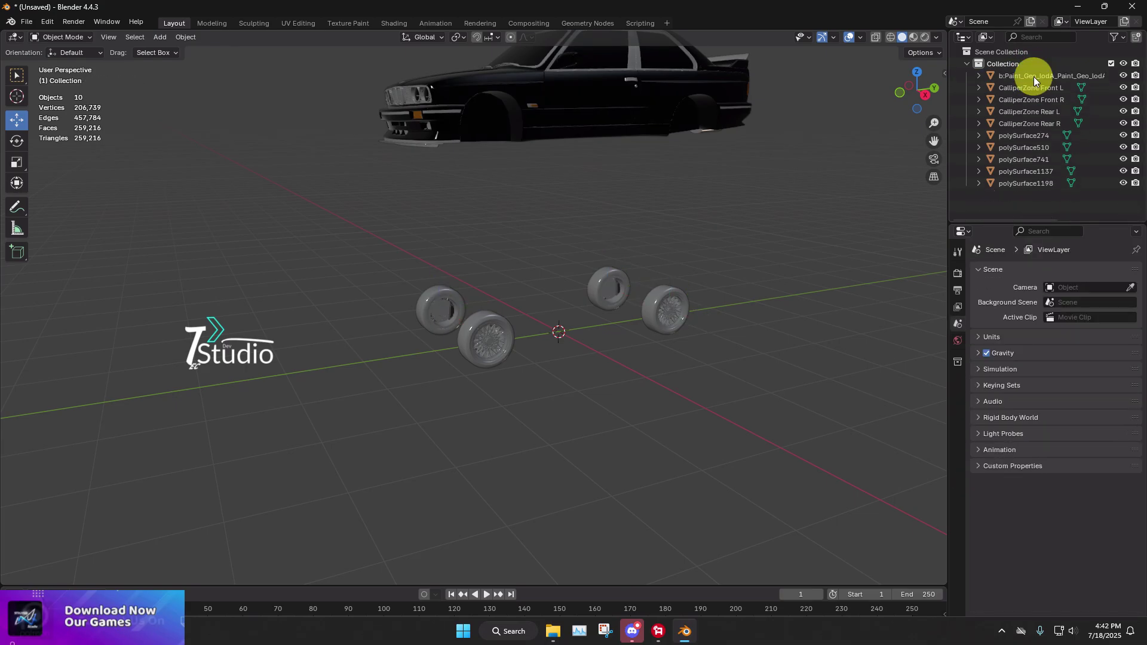
# - Delete the four empty caliper objects: CalliperZone Front L, Front R, Rear L and Rear R
pyautogui.click(1034, 76)
pyautogui.click(1030, 87)
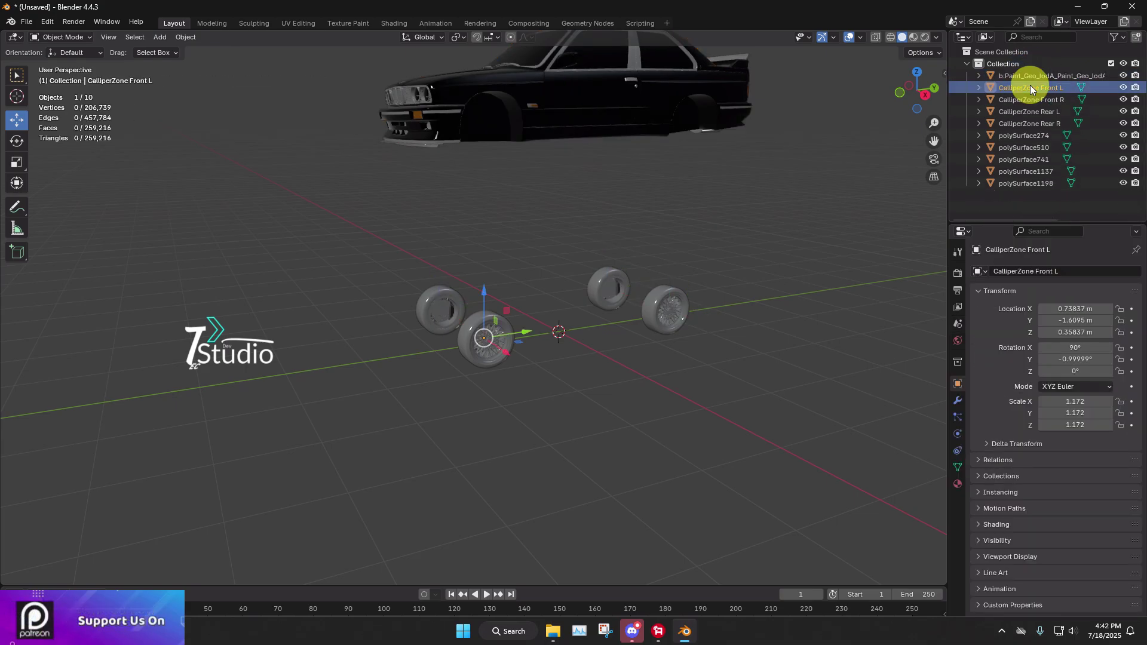
pyautogui.press('Delete')
pyautogui.click(1029, 89)
pyautogui.press('Delete')
pyautogui.click(1029, 88)
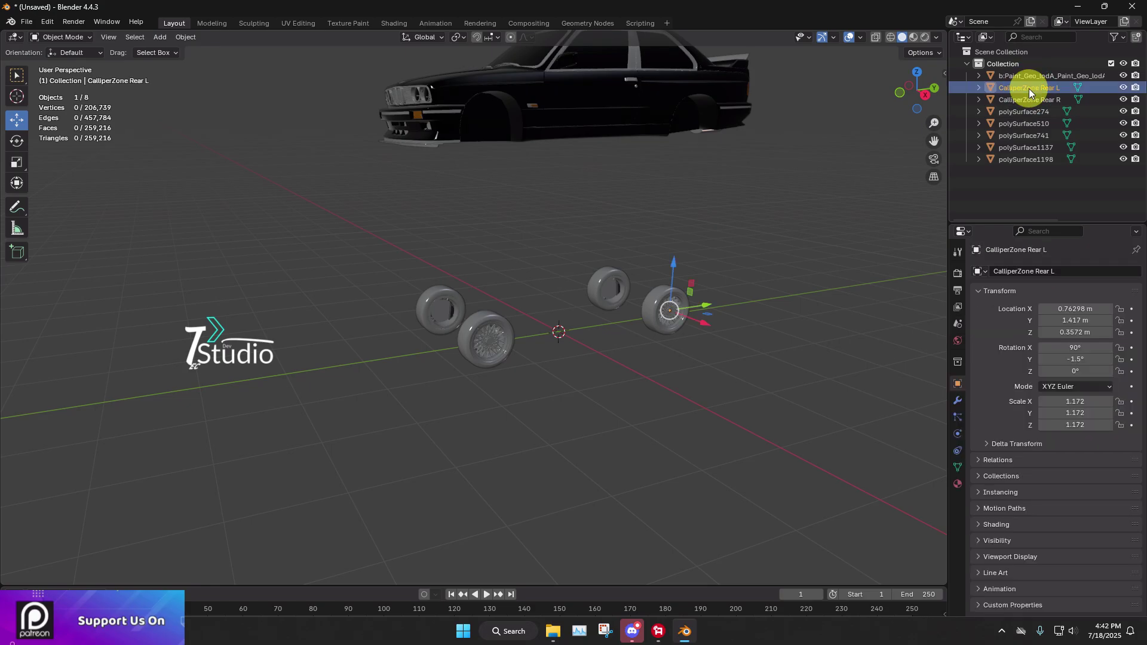
pyautogui.press('Delete')
pyautogui.click(1029, 88)
pyautogui.press('Delete')
# - Check the remaining polySurface objects and delete polySurface1198, which carries no wheel geometry
pyautogui.click(1029, 88)
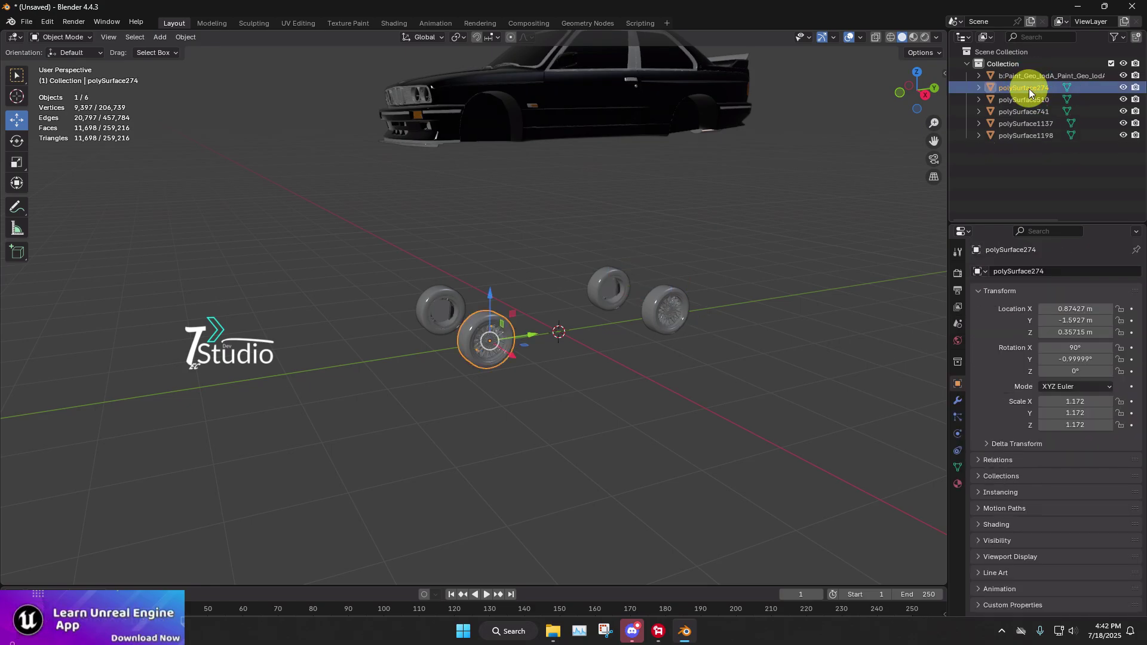
pyautogui.click(1026, 100)
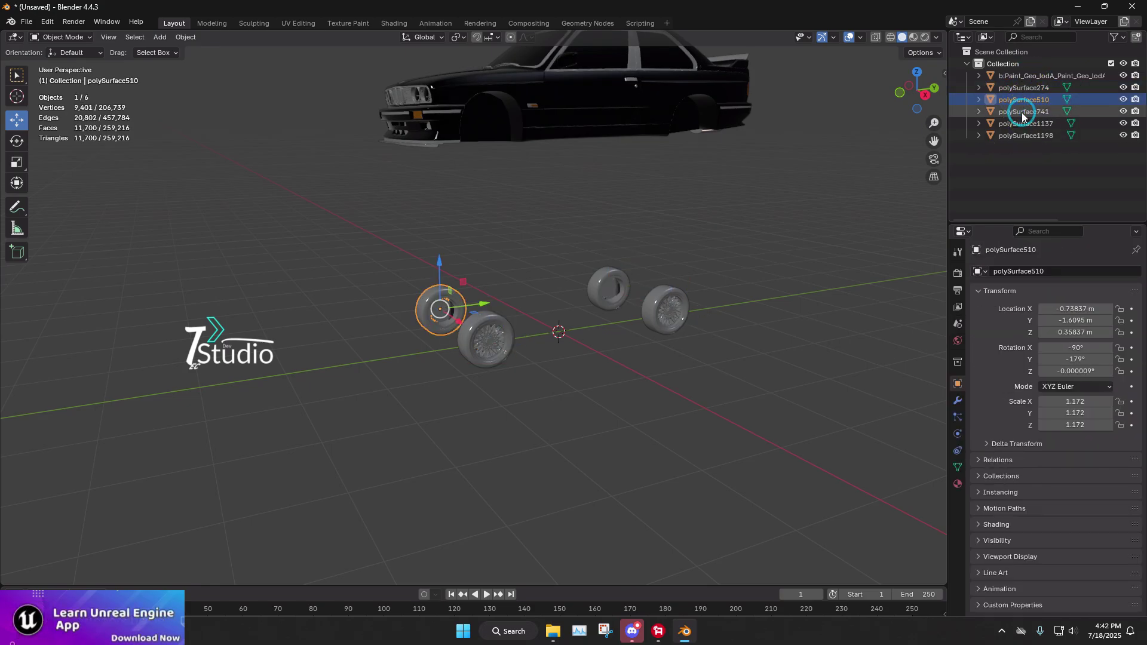
pyautogui.click(1020, 124)
pyautogui.click(1018, 137)
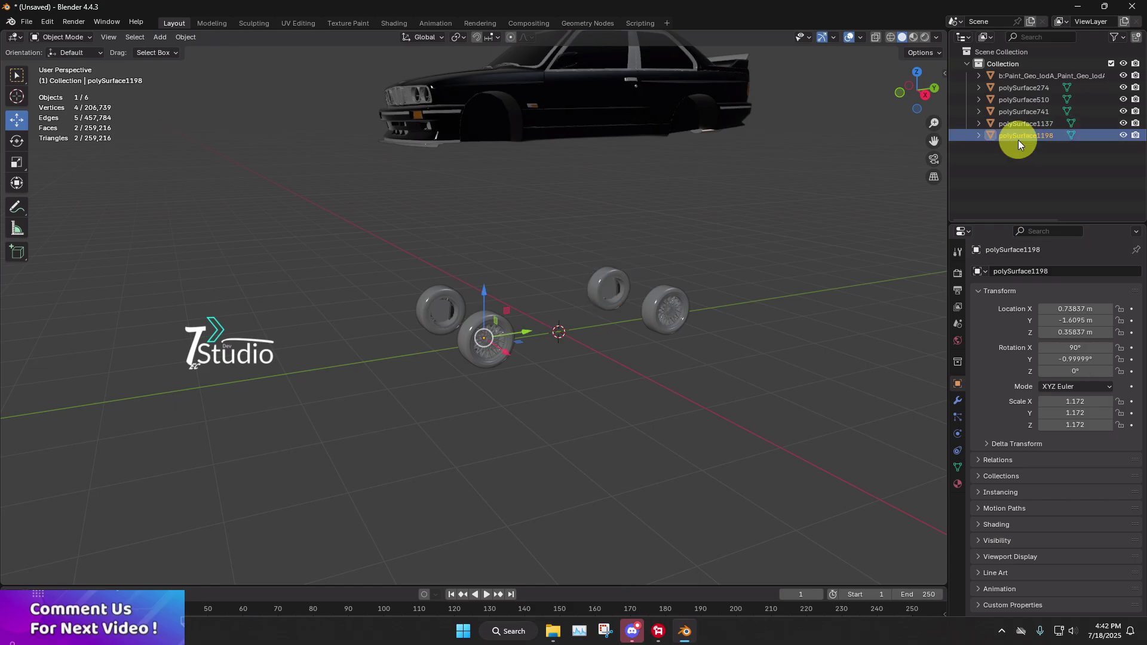
pyautogui.press('Delete')
# - Rename the front left wheel as WFL and the front right wheel as WFR
pyautogui.click(1025, 92)
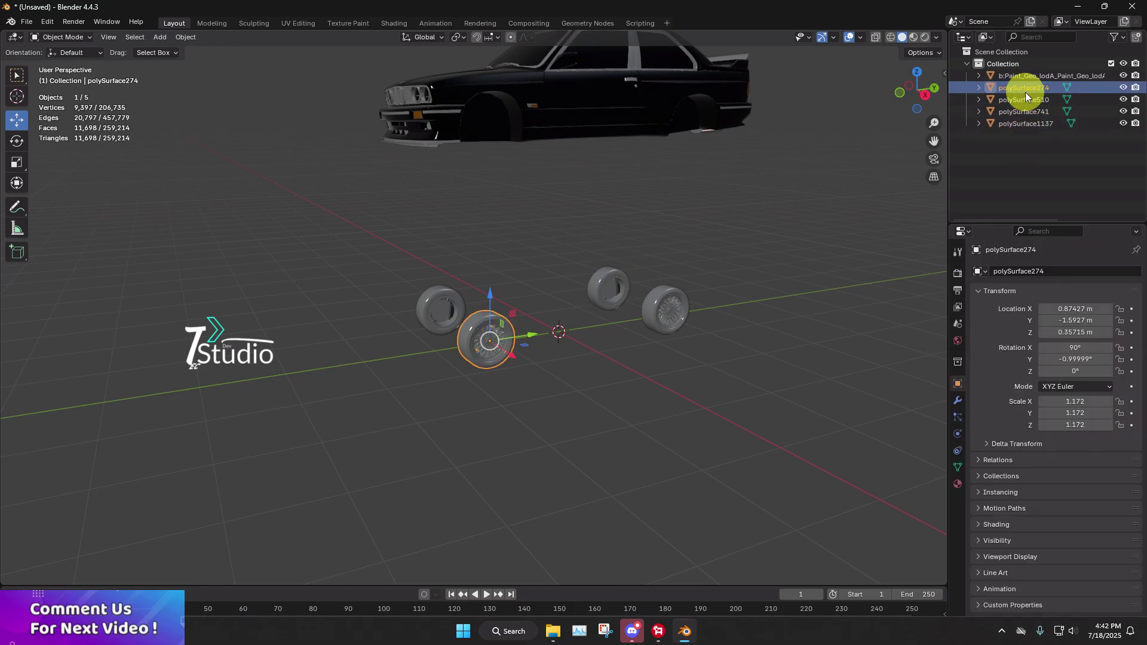
pyautogui.doubleClick(1026, 92)
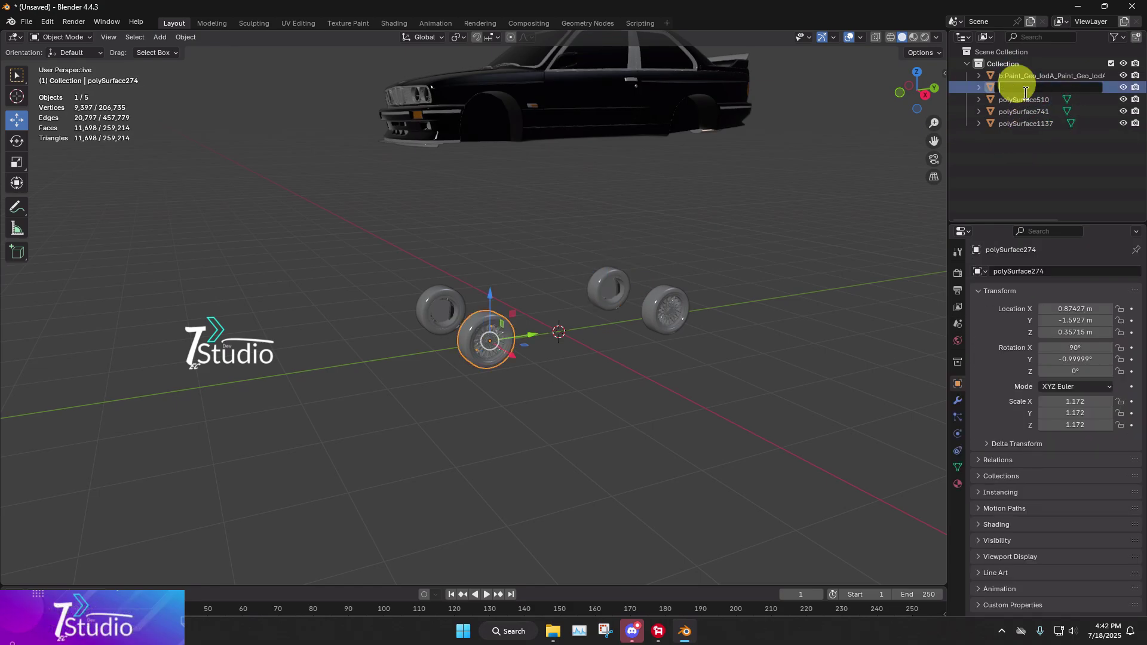
pyautogui.write('WFL')
pyautogui.press('Return')
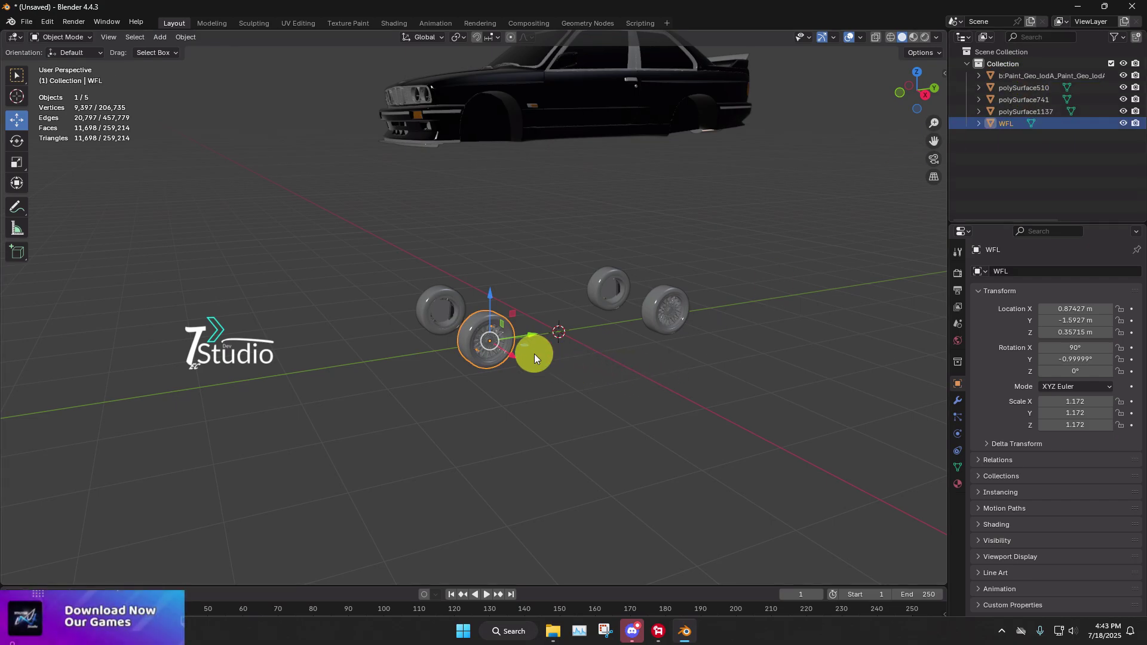
pyautogui.click(455, 311)
pyautogui.doubleClick(1021, 88)
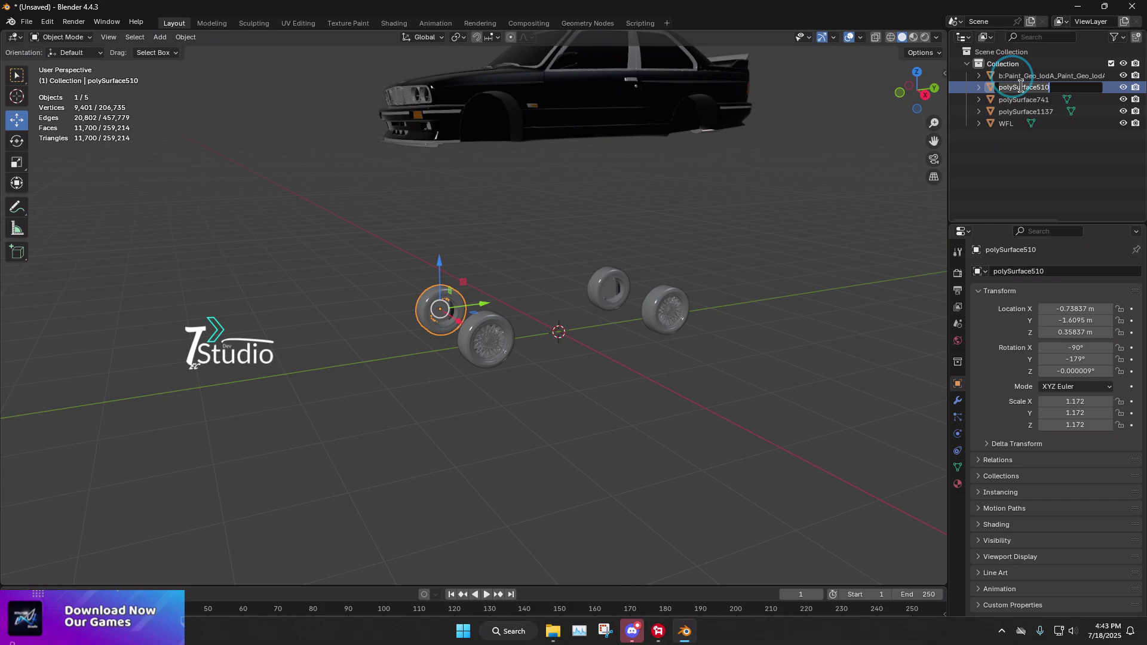
pyautogui.write('WFR')
pyautogui.press('Return')
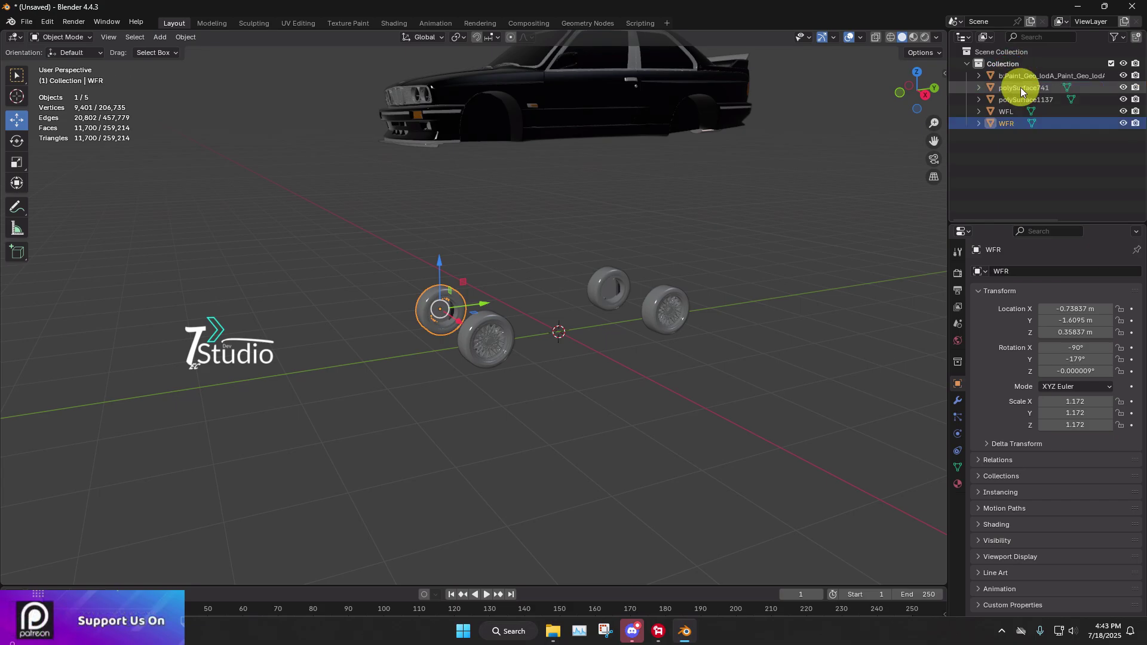
# - Rename the rear left wheel as WRL and the rear right wheel as WRR
pyautogui.click(659, 323)
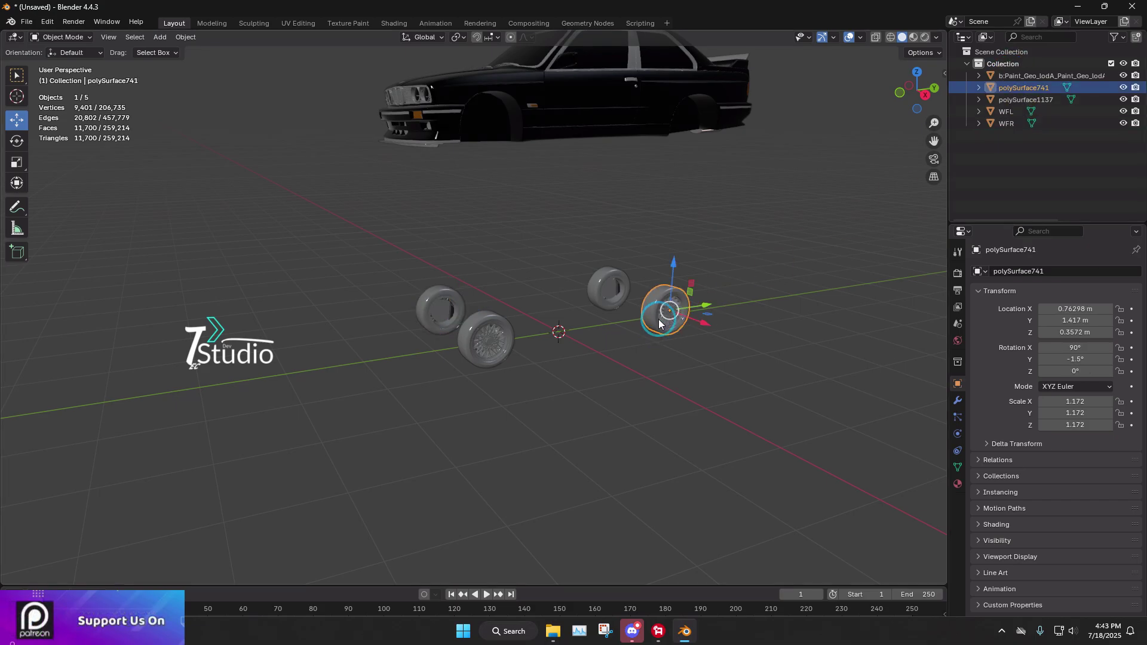
pyautogui.doubleClick(1023, 88)
pyautogui.write('WRL')
pyautogui.press('Return')
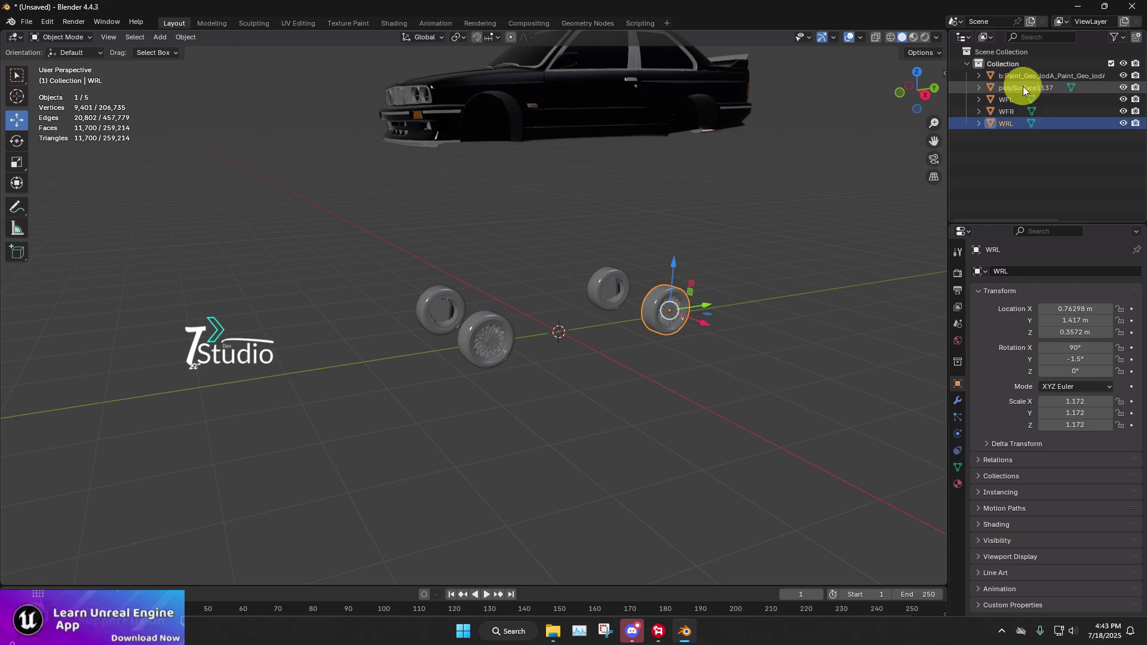
pyautogui.click(610, 292)
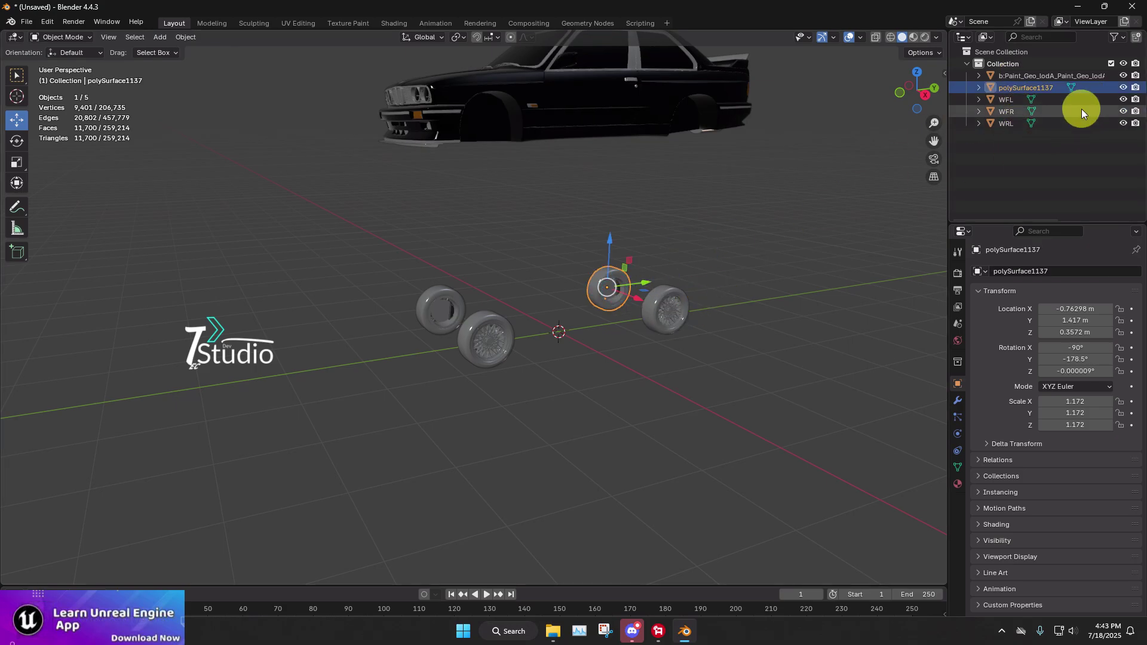
pyautogui.doubleClick(1005, 85)
pyautogui.write('WRR')
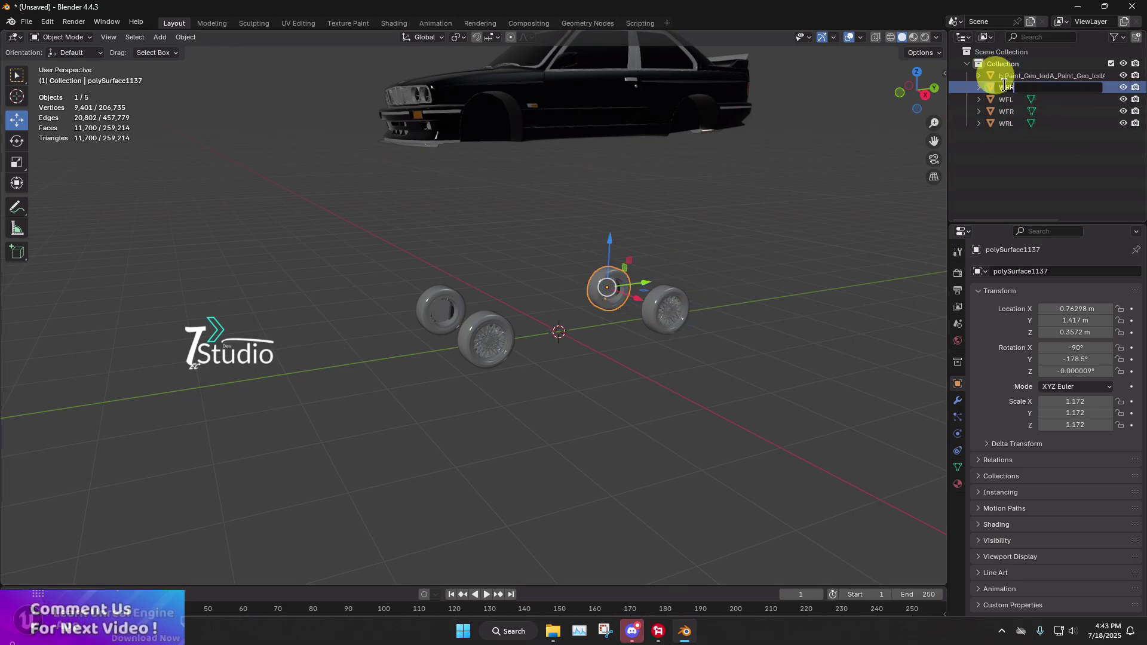
pyautogui.press('Return')
# - Rename the car body mesh as BODY
pyautogui.click(587, 127)
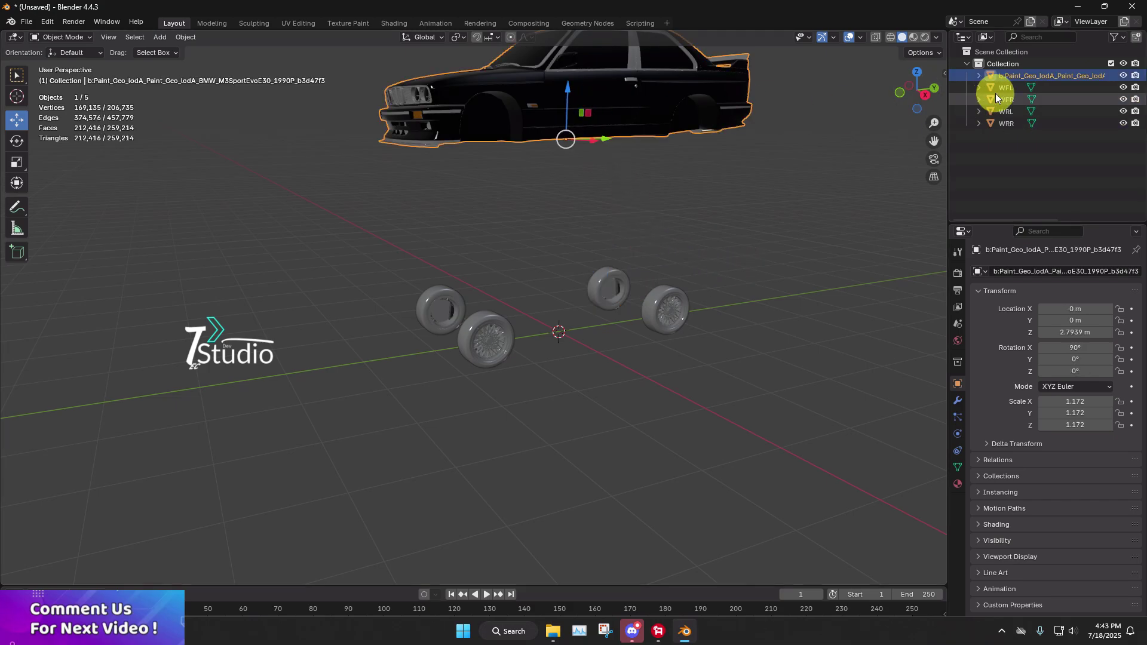
pyautogui.write('BODY')
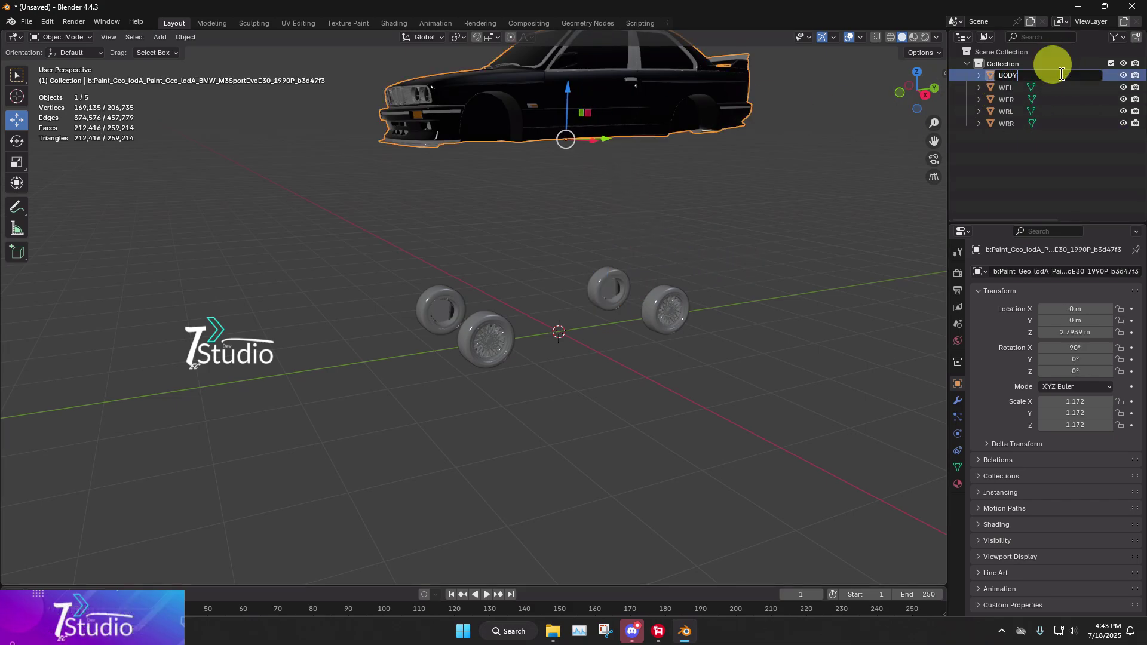
pyautogui.press('Return')
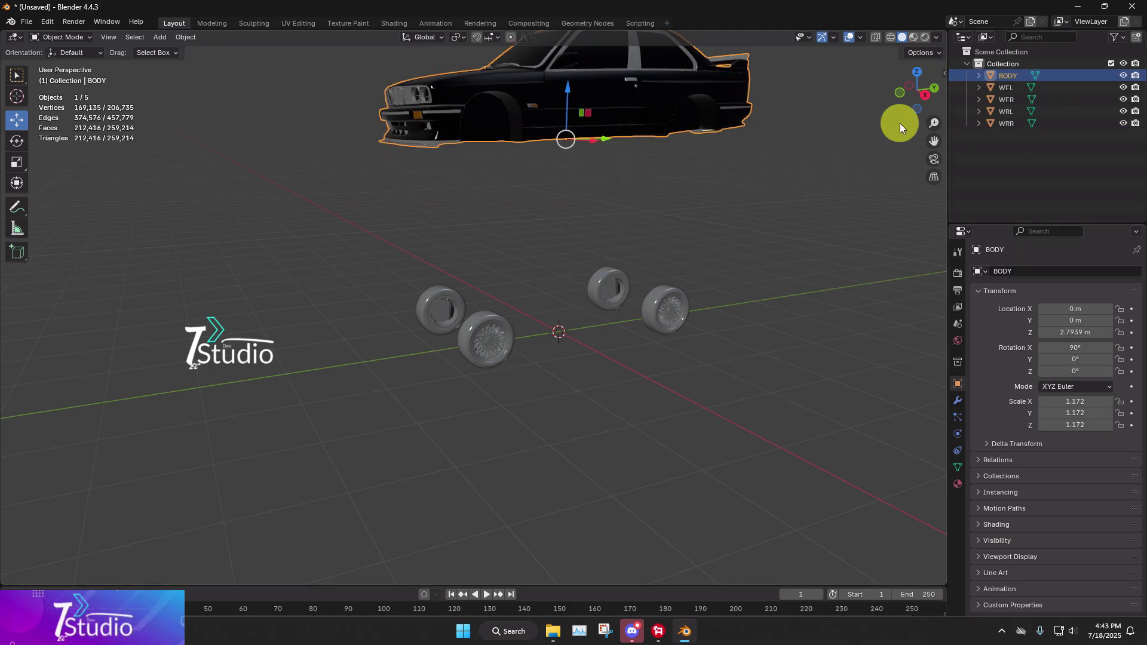
# - Reset the body's Z location to 0 m, and raise it to about 0.2 m so it sits properly over the wheels
pyautogui.click(1075, 333)
pyautogui.write('0')
pyautogui.press('Return')
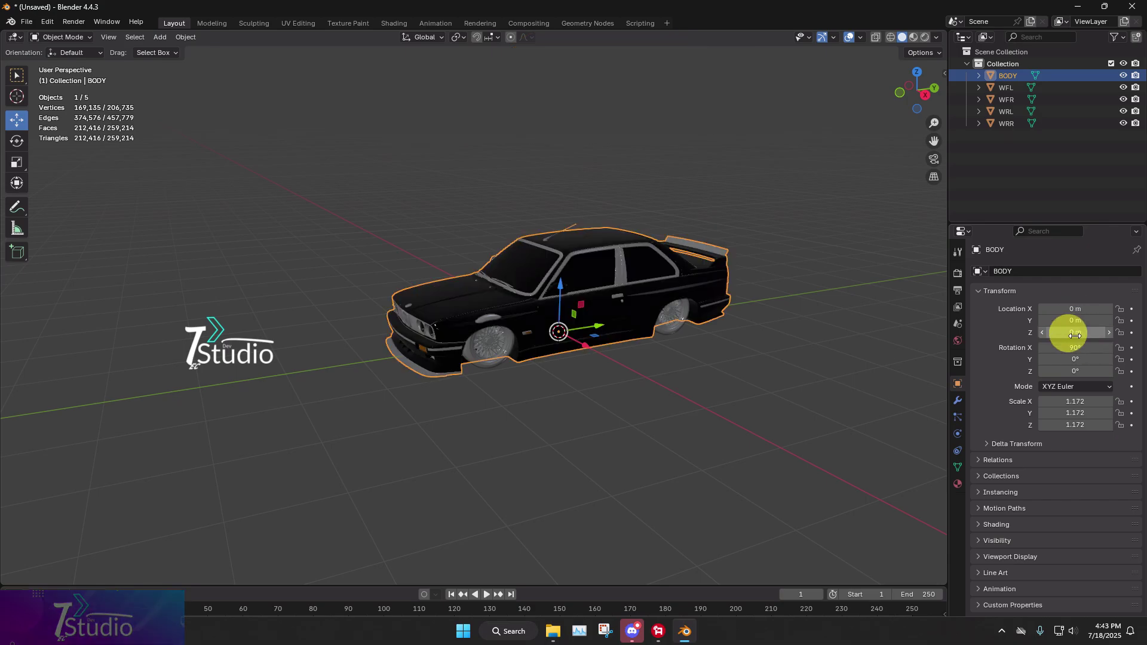
pyautogui.click(925, 94)
pyautogui.scroll(3, 617, 323)
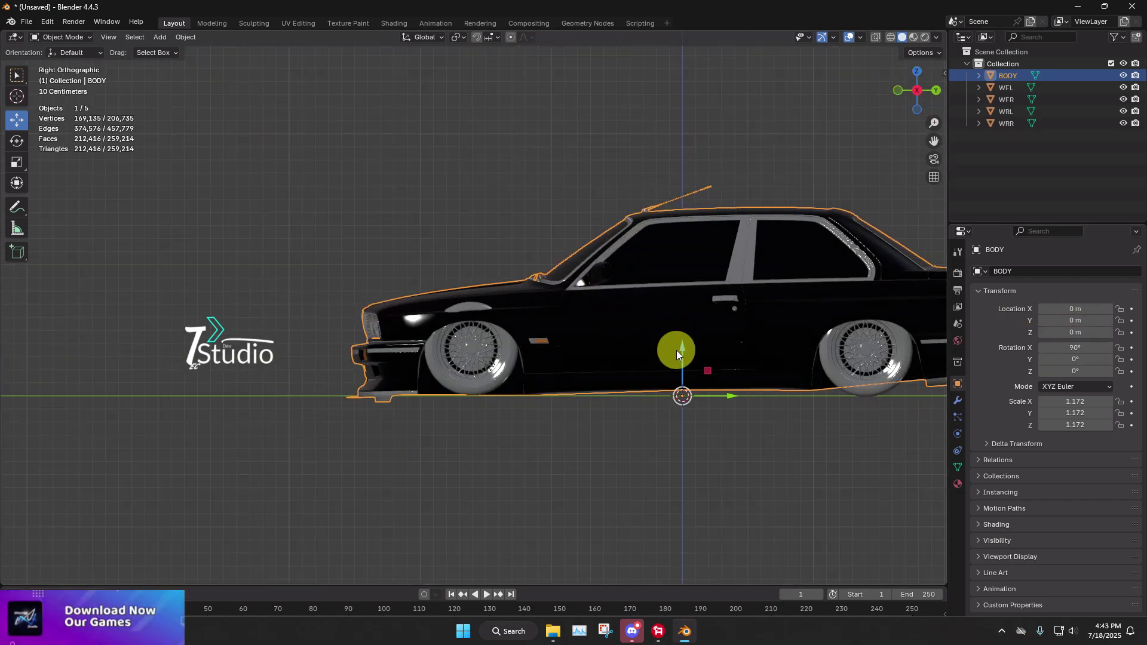
pyautogui.moveTo(676, 350); pyautogui.dragTo(679, 318)
pyautogui.scroll(-2, 659, 284)
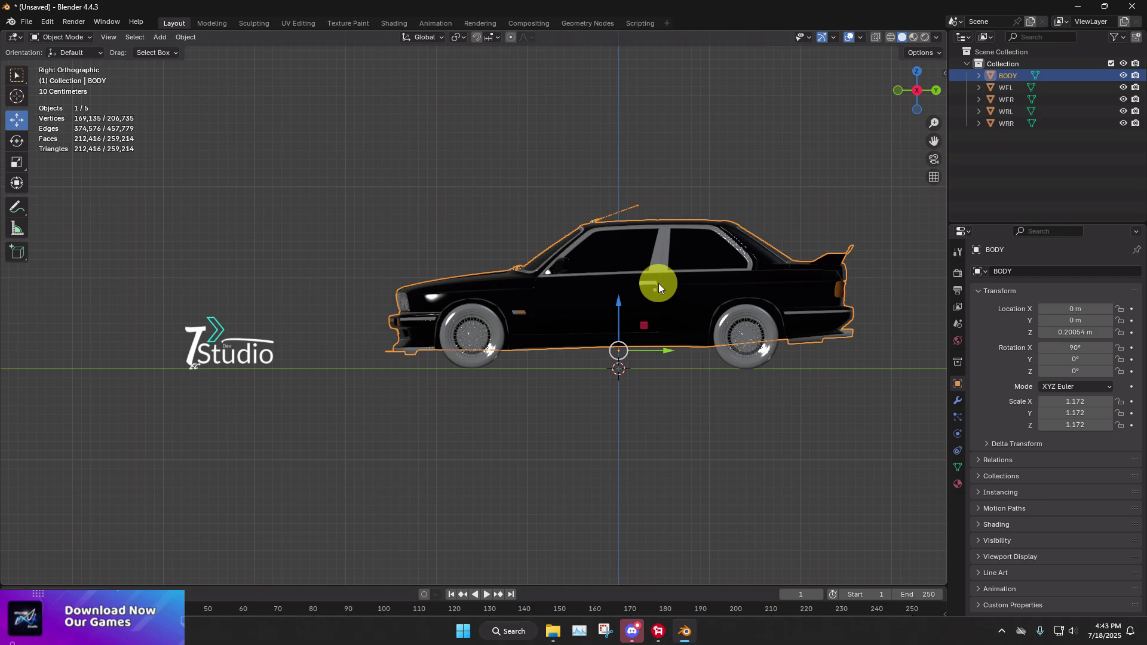
# - Examine the car from below and from the front, comparing the sideways positions of the front and rear wheels
pyautogui.moveTo(658, 283); pyautogui.dragTo(725, 296, button='middle')
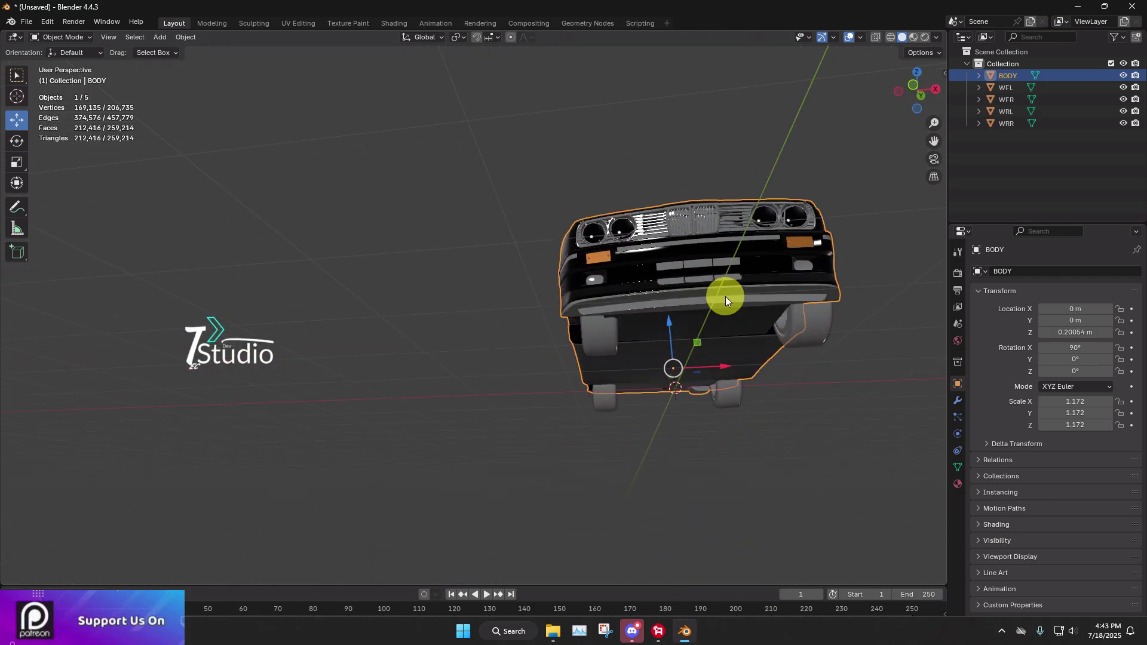
pyautogui.click(918, 79)
pyautogui.click(595, 396)
pyautogui.click(715, 412)
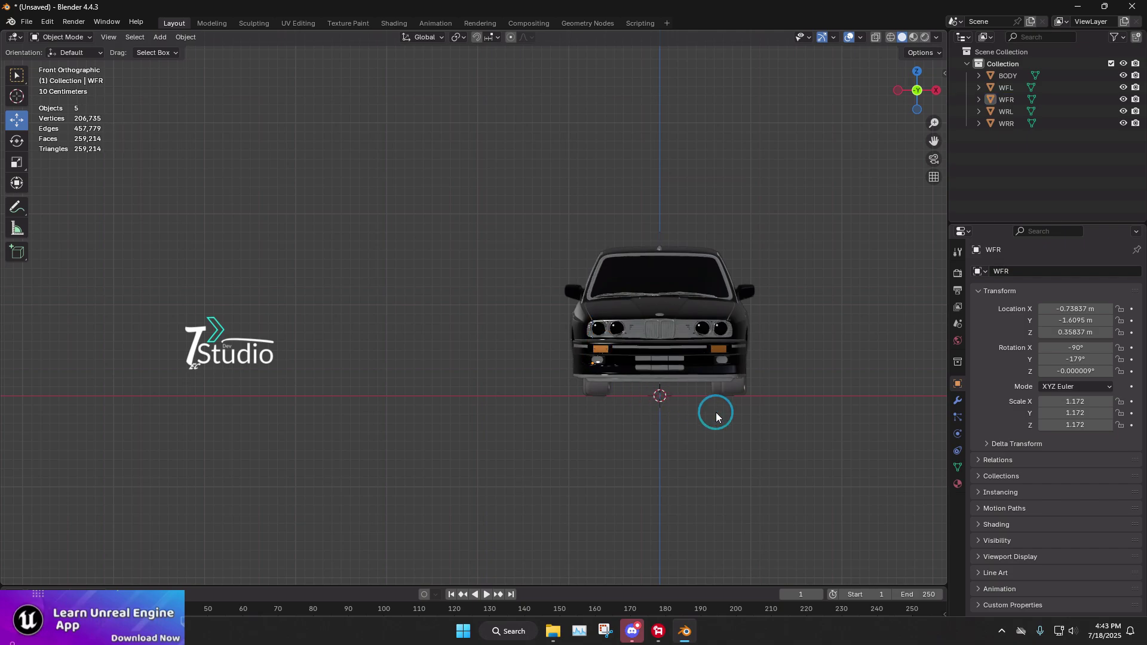
pyautogui.click(724, 389)
pyautogui.keyDown('shift'); pyautogui.moveTo(724, 389); pyautogui.dragTo(568, 321, button='middle'); pyautogui.keyUp('shift')
pyautogui.scroll(4, 654, 289)
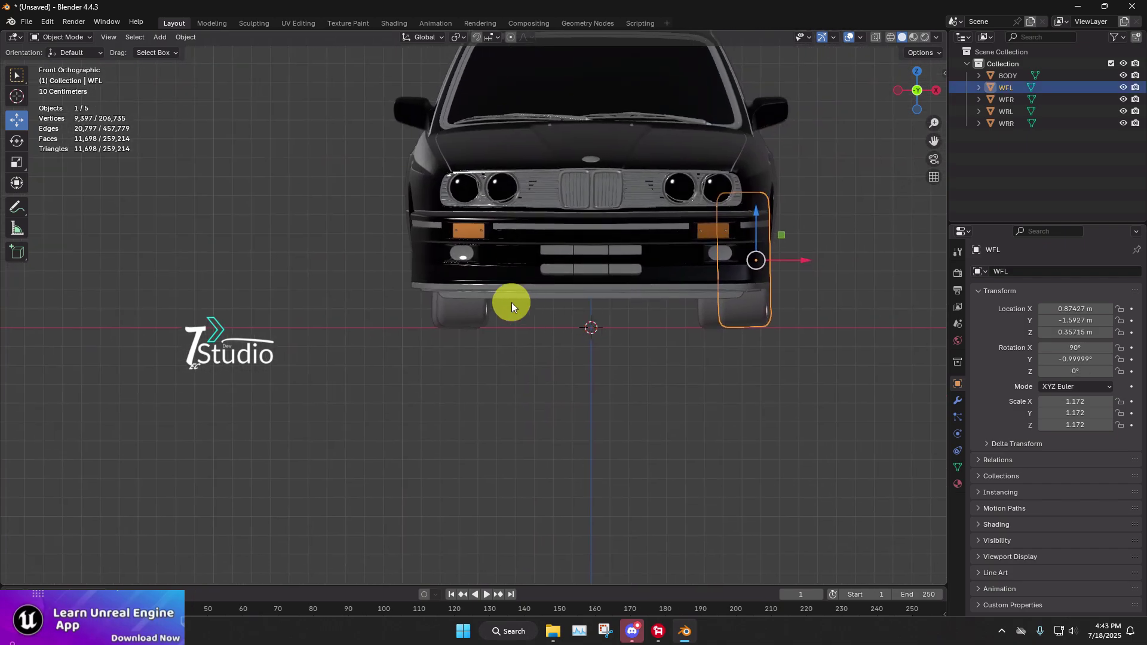
pyautogui.click(480, 299)
pyautogui.click(465, 317)
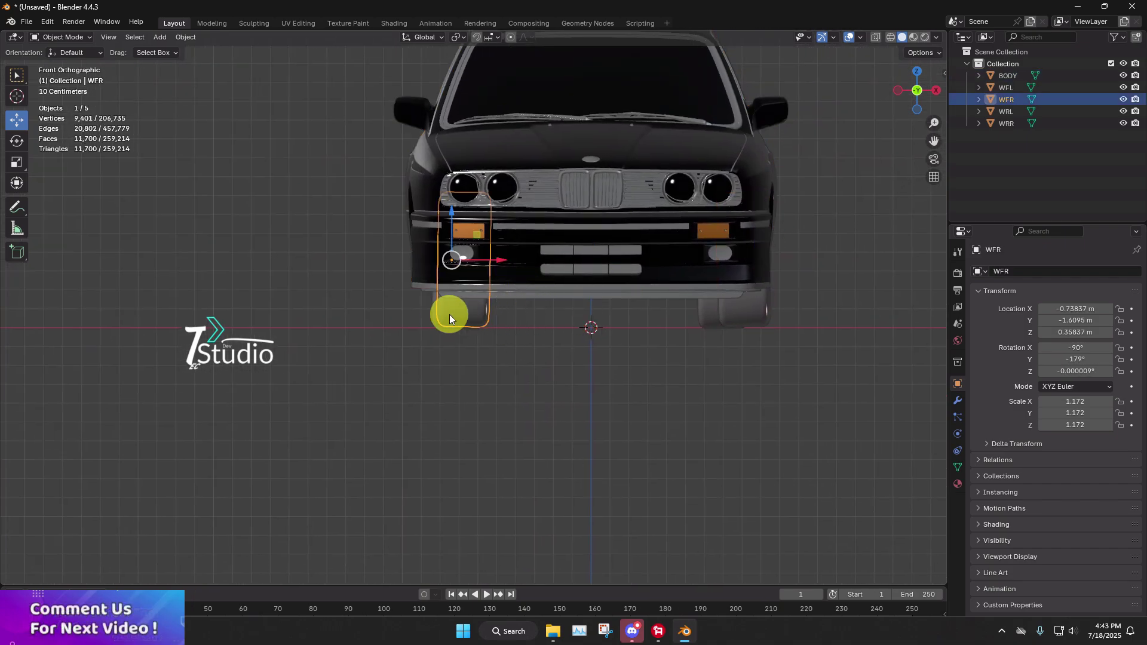
pyautogui.click(729, 304)
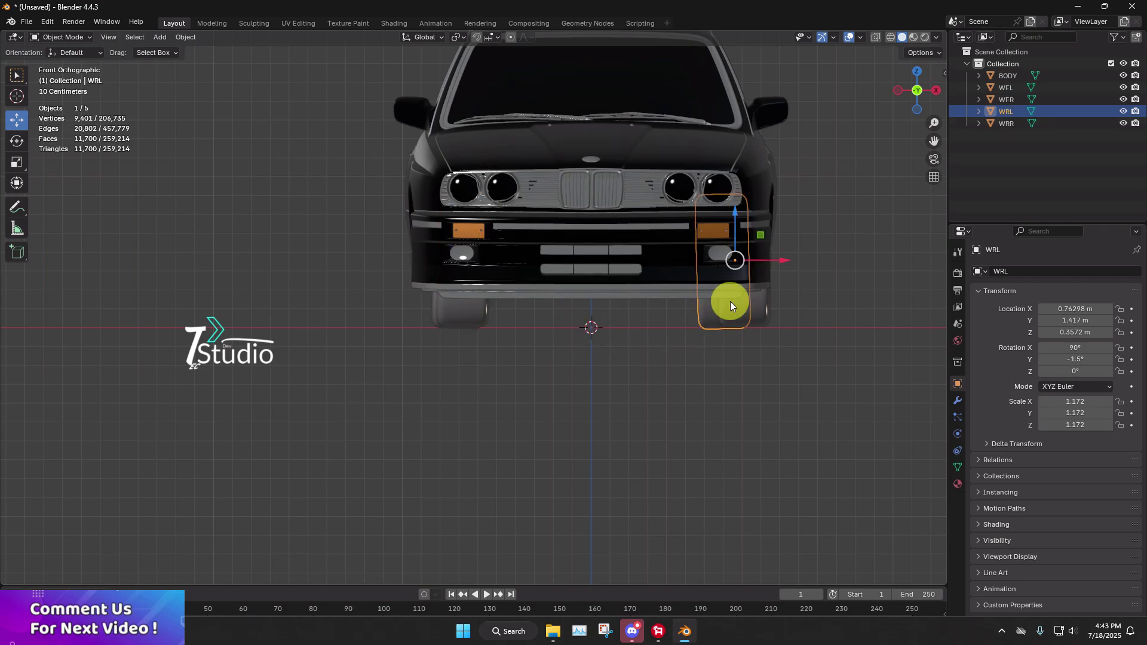
# - Enable snapping for rotation and rotate the body and all four wheels 90° about Z so the front faces positive X
pyautogui.moveTo(719, 306); pyautogui.dragTo(646, 399, button='middle')
pyautogui.press('a')
pyautogui.click(918, 87)
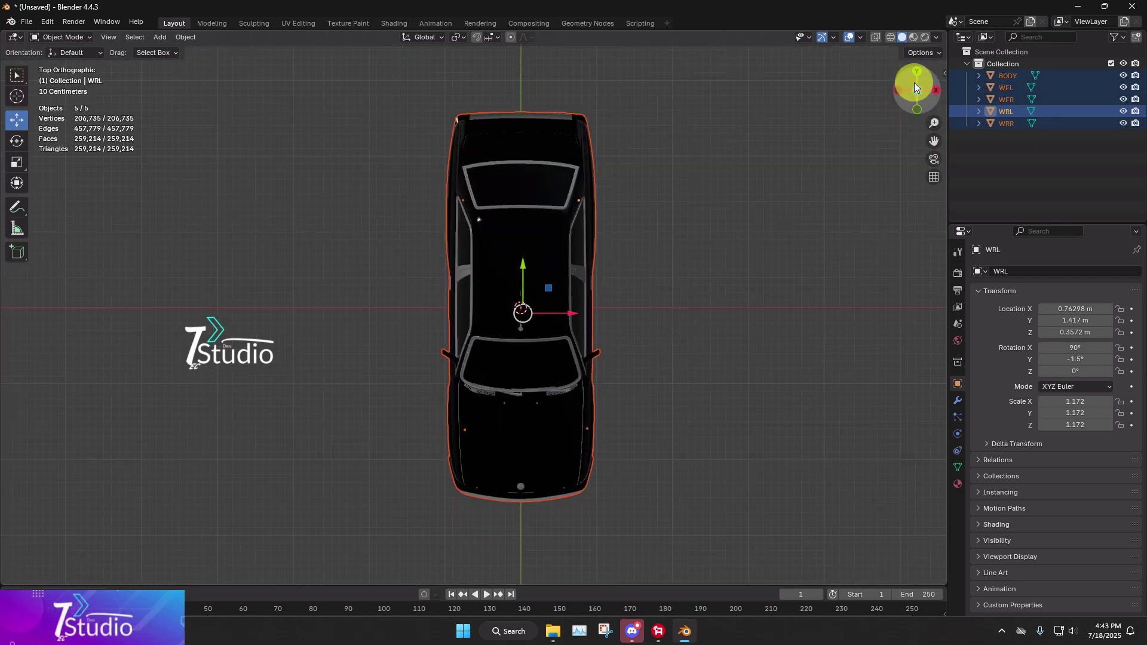
pyautogui.click(491, 39)
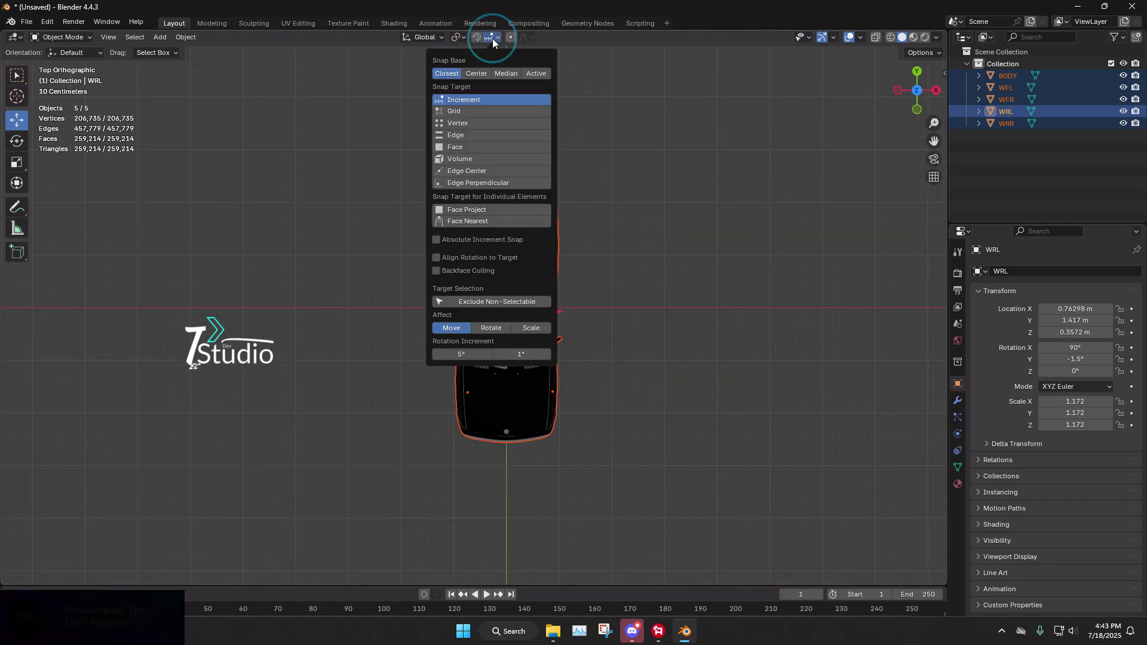
pyautogui.click(498, 327)
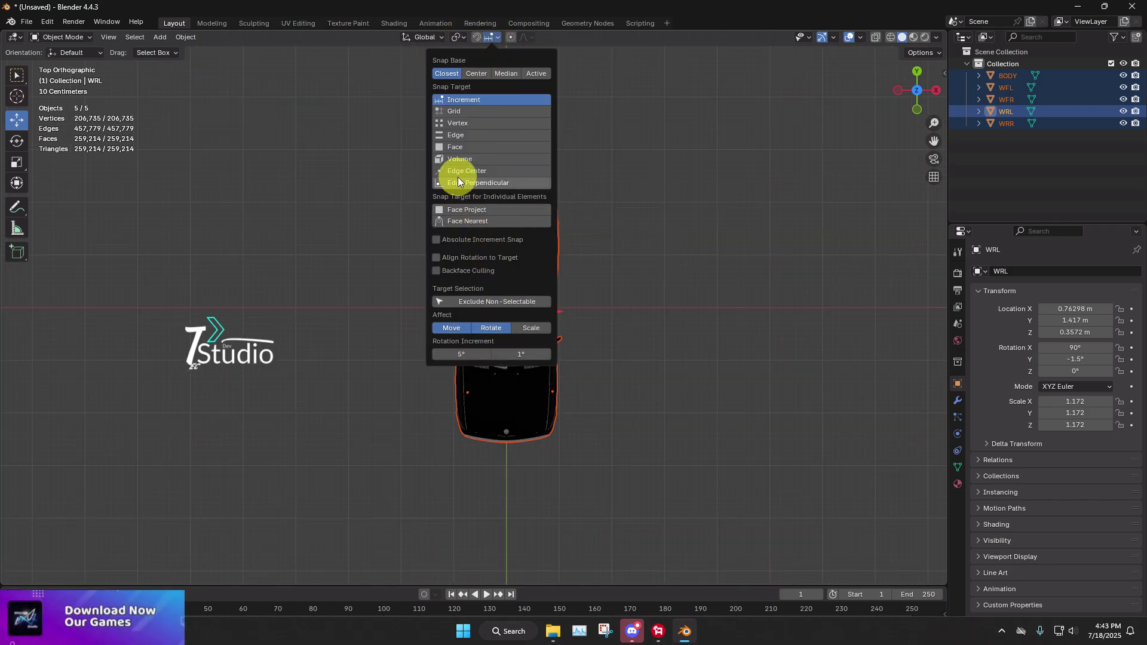
pyautogui.click(477, 37)
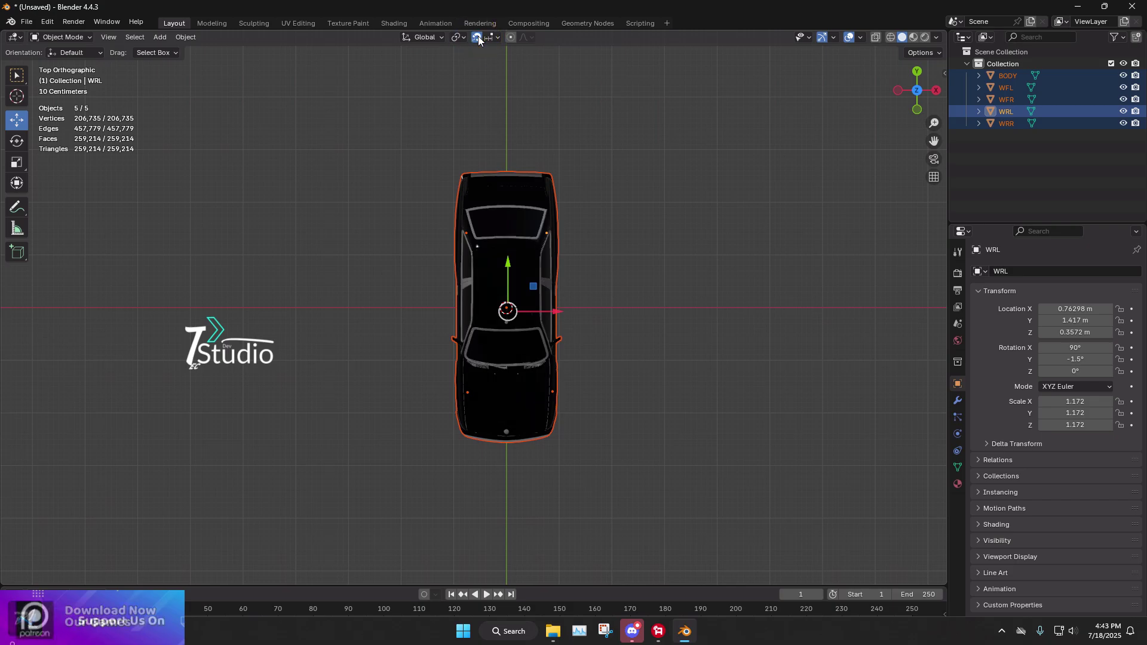
pyautogui.click(17, 141)
pyautogui.moveTo(483, 273); pyautogui.dragTo(462, 355)
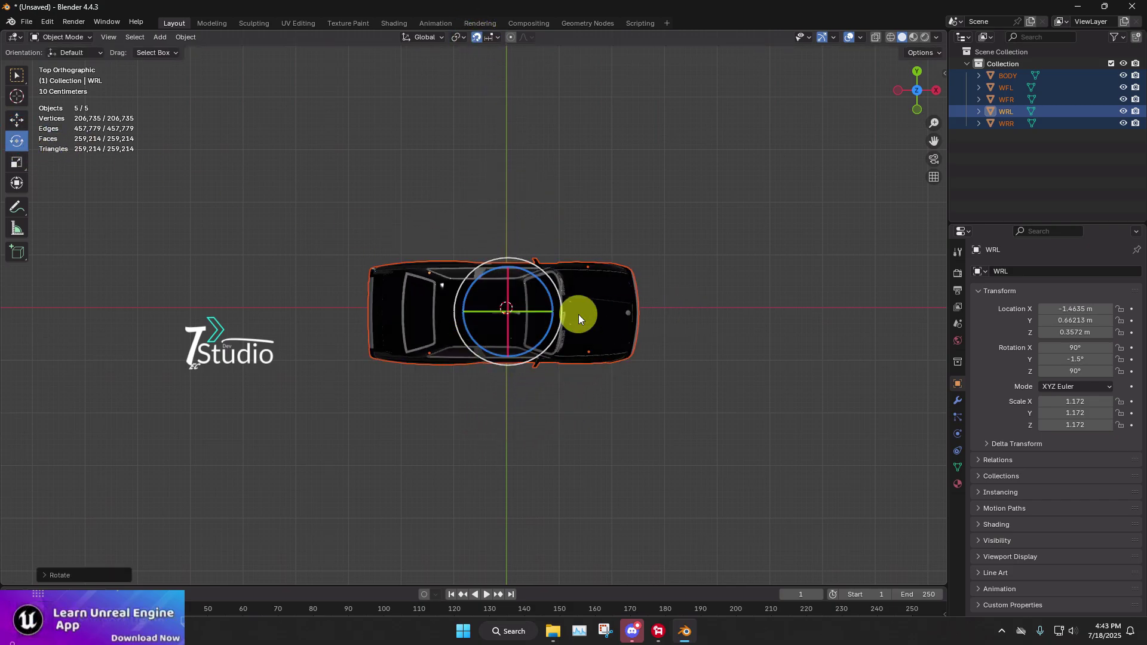
# - Turn off snapping and move the body and wheels together about 0.1 m along Y to centre the car on the origin
pyautogui.click(23, 121)
pyautogui.scroll(6, 619, 312)
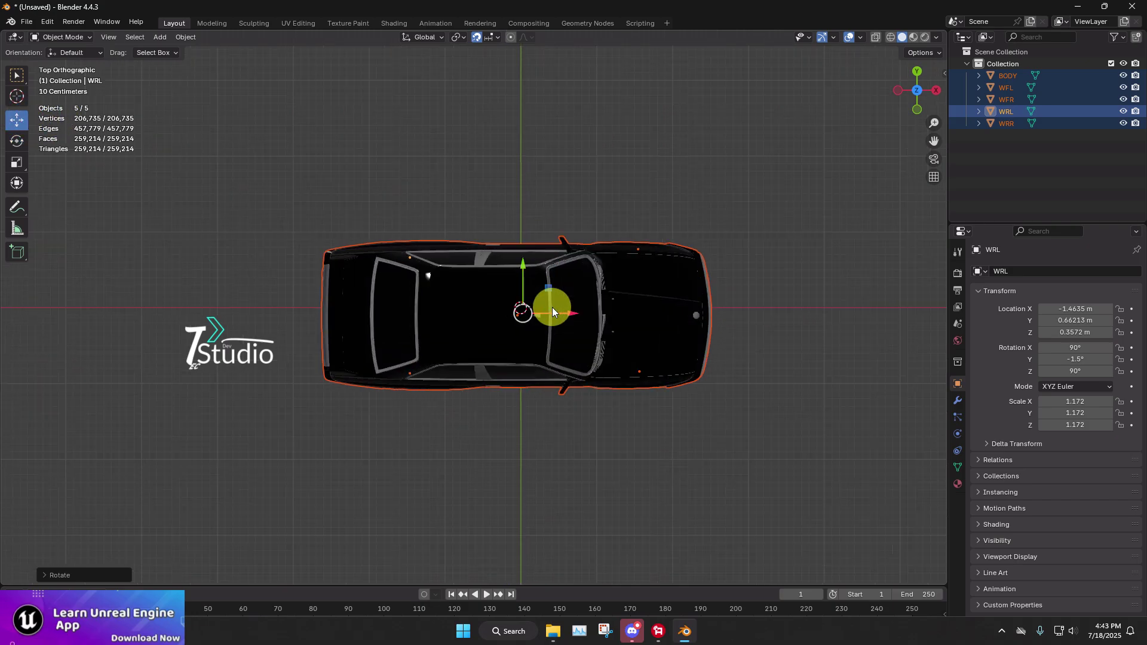
pyautogui.scroll(-1, 597, 323)
pyautogui.click(511, 337)
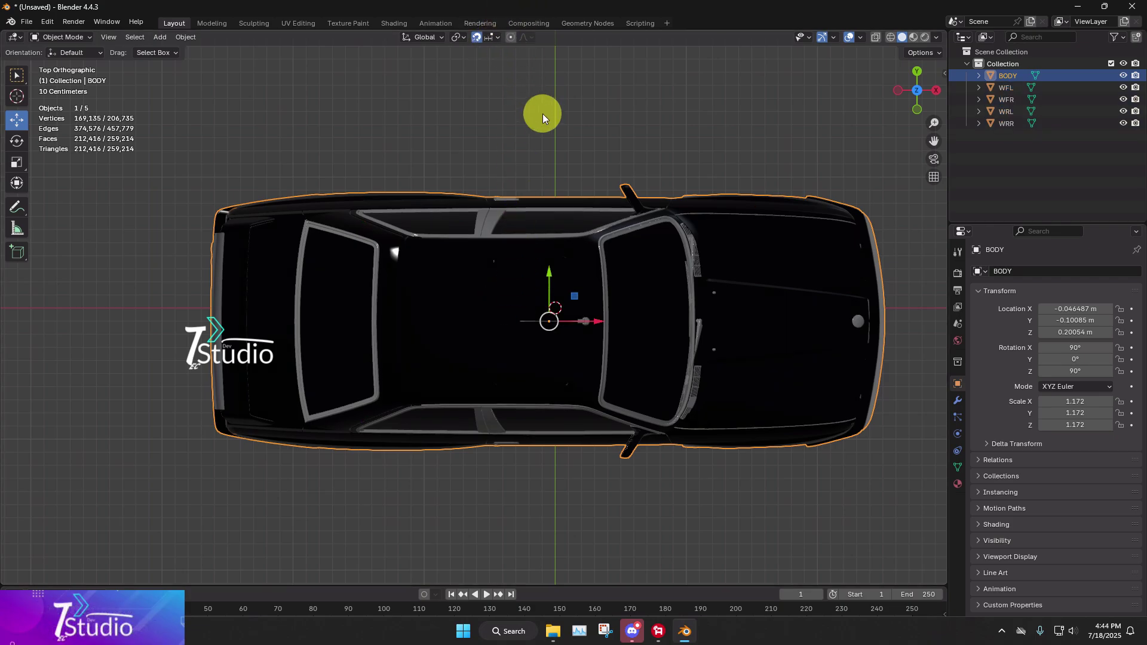
pyautogui.moveTo(566, 210); pyautogui.dragTo(528, 634, button='middle')
pyautogui.moveTo(340, 577); pyautogui.dragTo(775, 196, button='middle')
pyautogui.click(912, 92)
pyautogui.scroll(3, 509, 374)
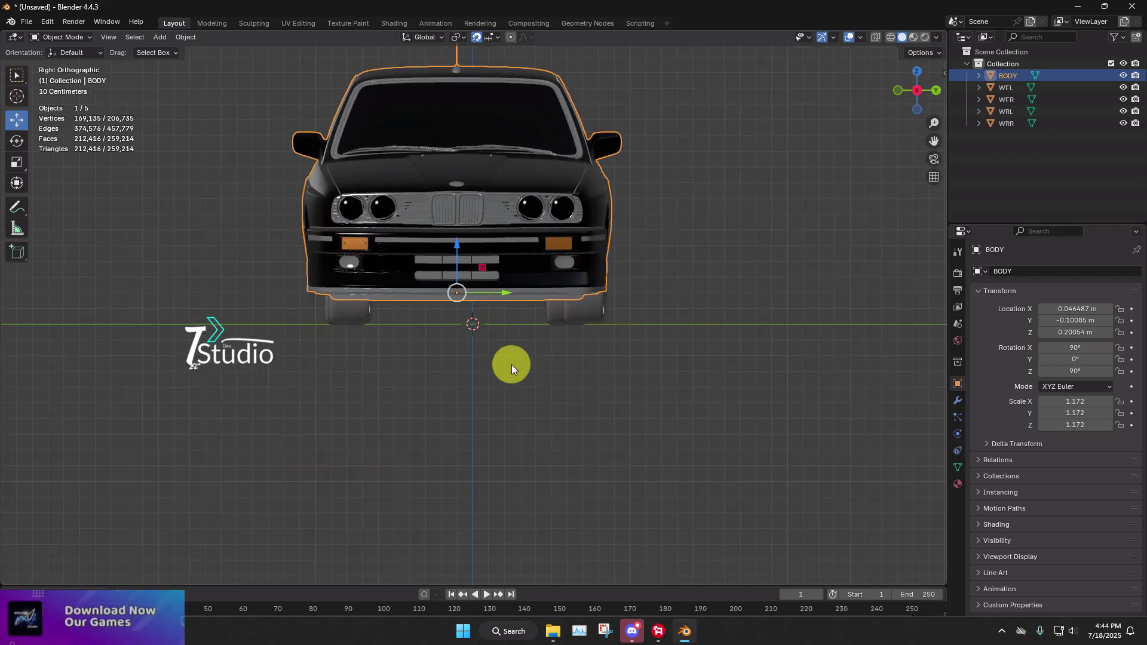
pyautogui.click(476, 37)
pyautogui.press('a')
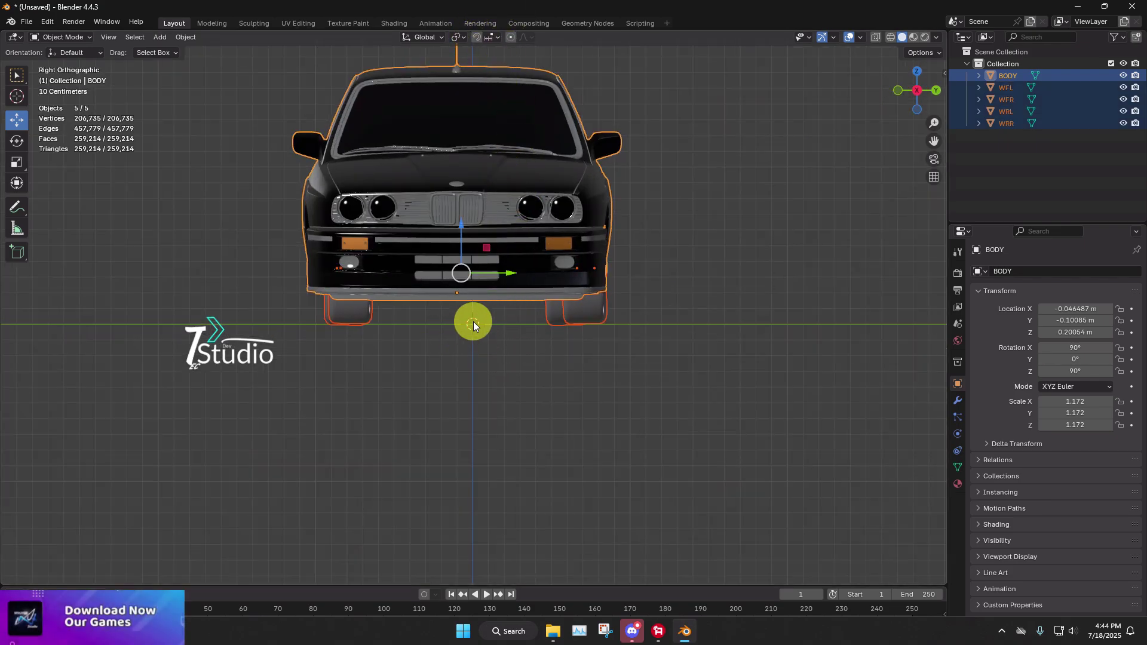
pyautogui.moveTo(508, 276); pyautogui.dragTo(514, 243)
# - Check the body's alignment with the world origin and apply all transforms to the body
pyautogui.click(518, 276)
pyautogui.scroll(4, 495, 301)
pyautogui.scroll(3, 494, 302)
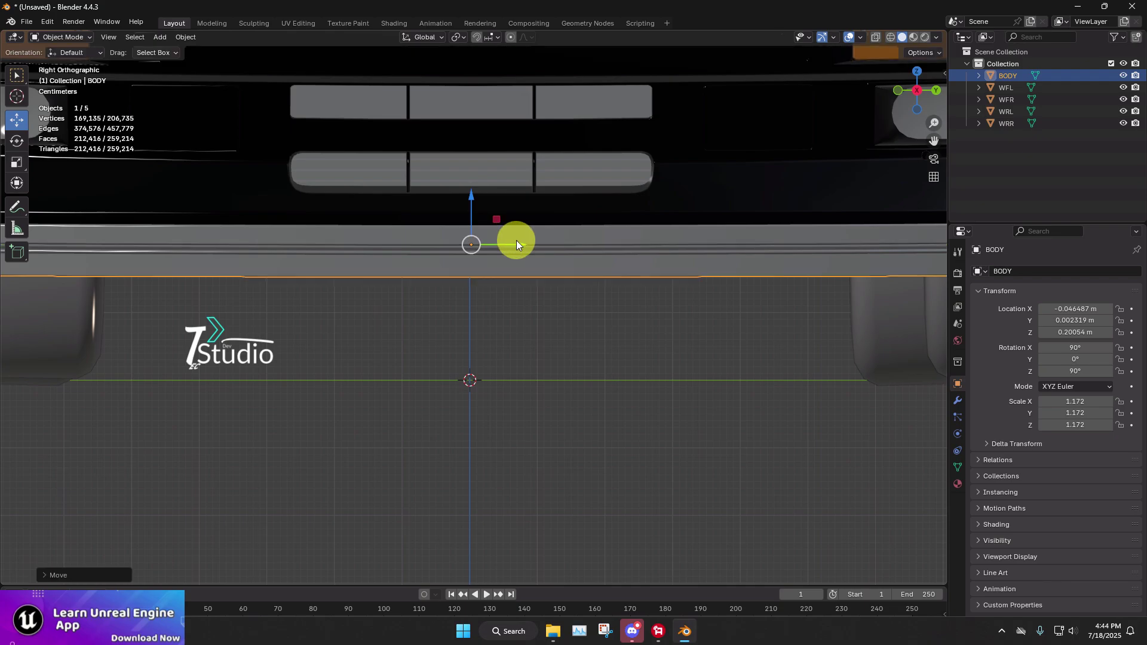
pyautogui.scroll(-3, 514, 248)
pyautogui.scroll(-3, 525, 280)
pyautogui.hotkey('ctrl', 'a')
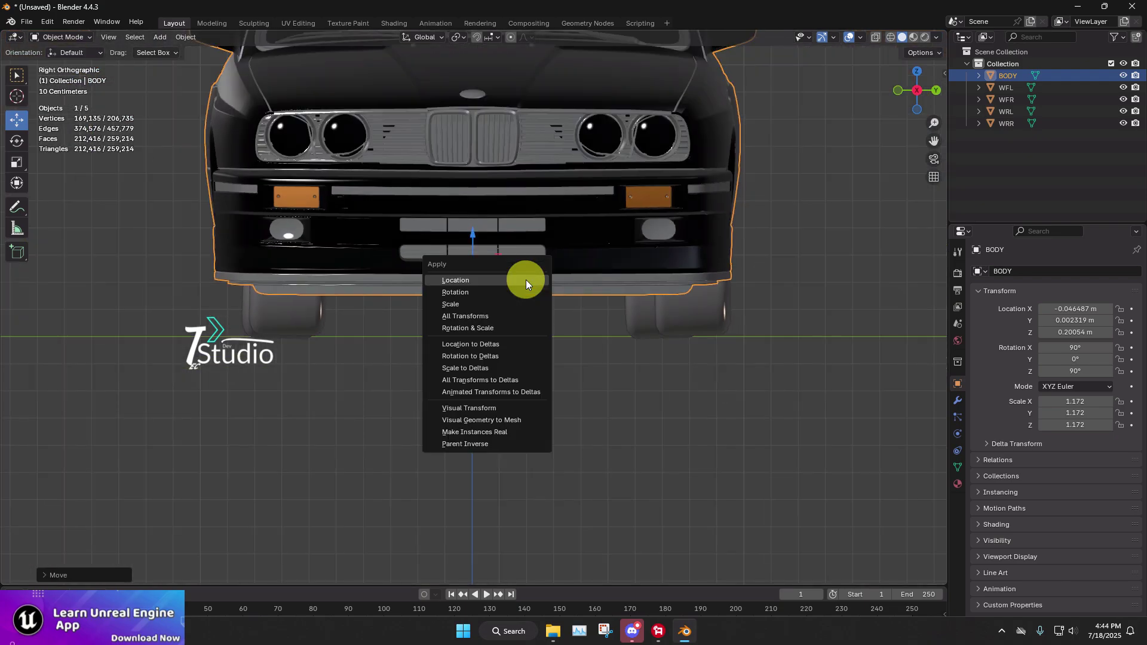
pyautogui.click(507, 310)
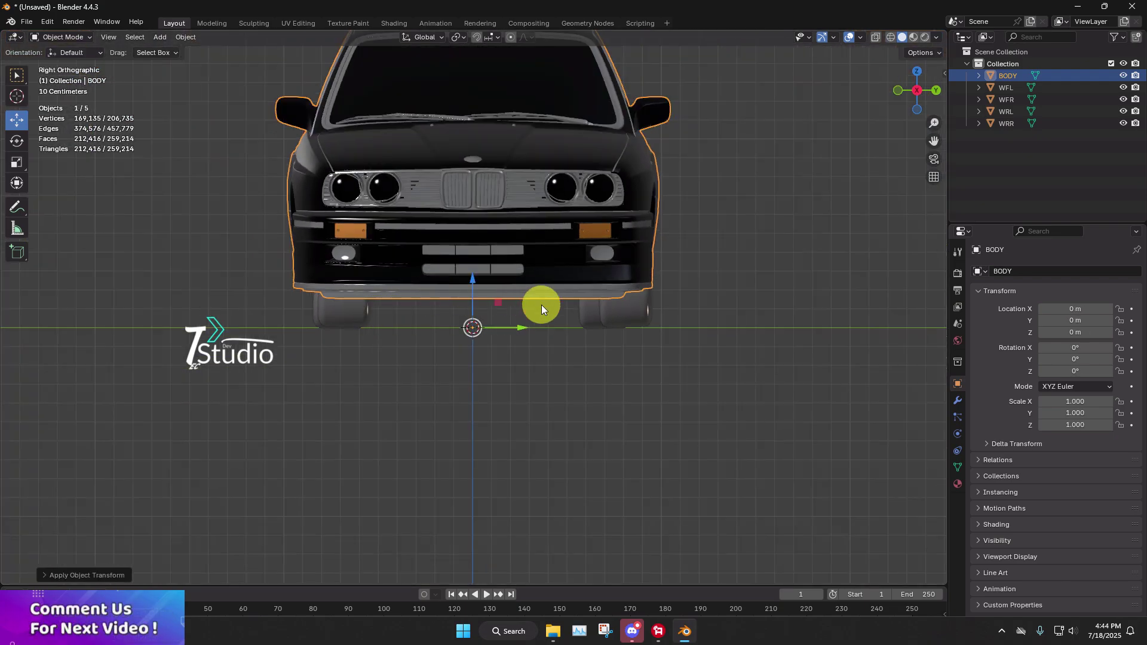
# - Compare the two left wheels from the front and move the rear left wheel outward along Y to line up with the front left
pyautogui.click(594, 327)
pyautogui.click(614, 313)
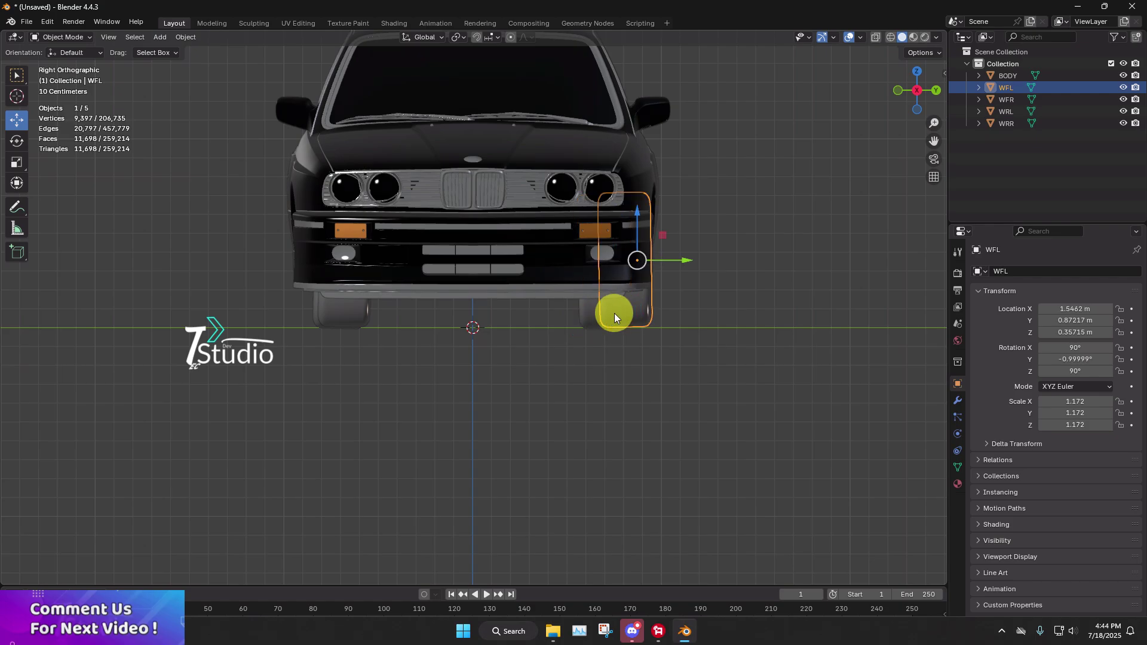
pyautogui.click(616, 307)
pyautogui.click(619, 308)
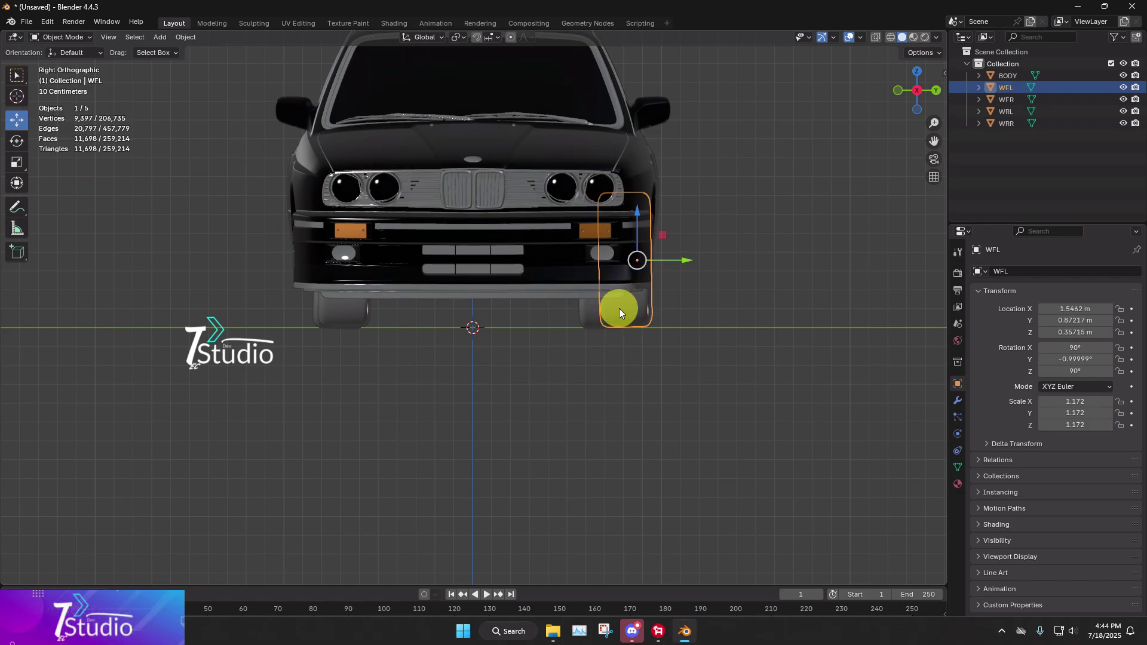
pyautogui.click(605, 312)
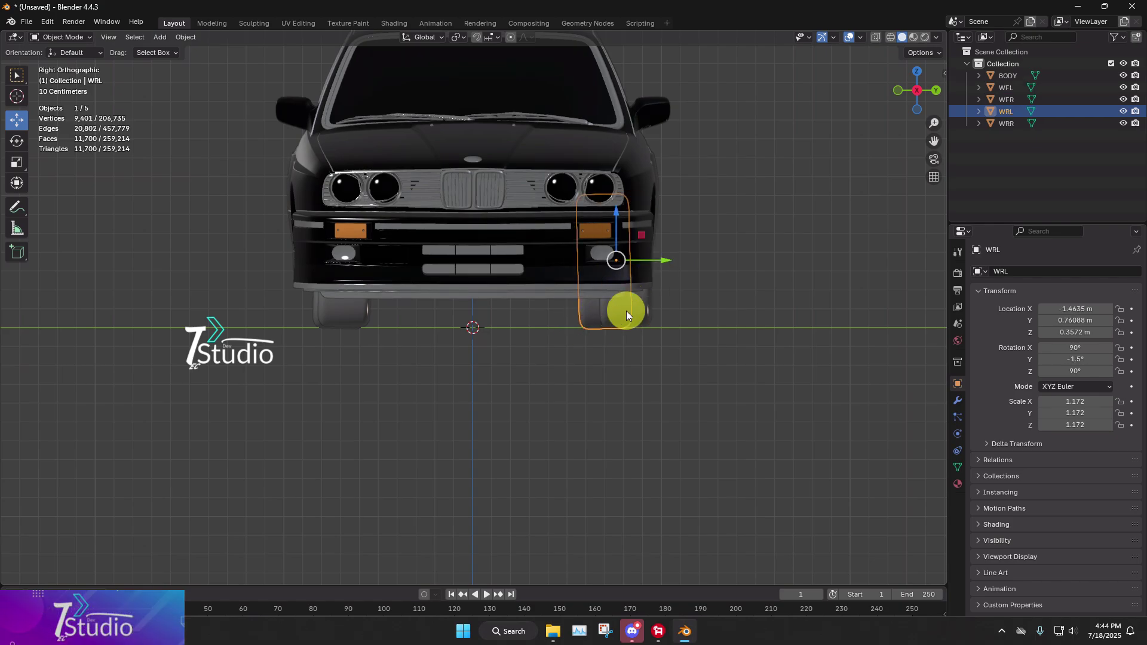
pyautogui.scroll(3, 626, 311)
pyautogui.click(717, 301)
pyautogui.keyDown('shift'); pyautogui.moveTo(768, 302); pyautogui.dragTo(646, 330, button='middle'); pyautogui.keyUp('shift')
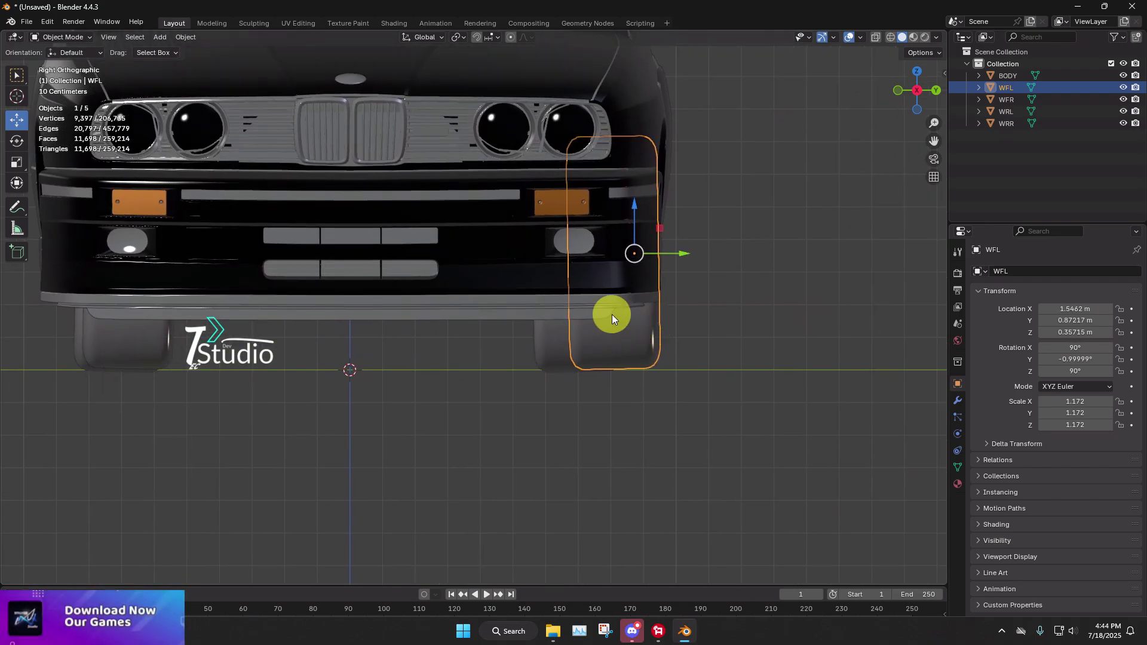
pyautogui.click(594, 325)
pyautogui.moveTo(640, 254); pyautogui.dragTo(677, 252)
# - Move the front right wheel about 0.11 m outward along negative Y to line up with the rear right wheel
pyautogui.keyDown('shift'); pyautogui.moveTo(295, 336); pyautogui.dragTo(560, 331, button='middle'); pyautogui.keyUp('shift')
pyautogui.click(352, 339)
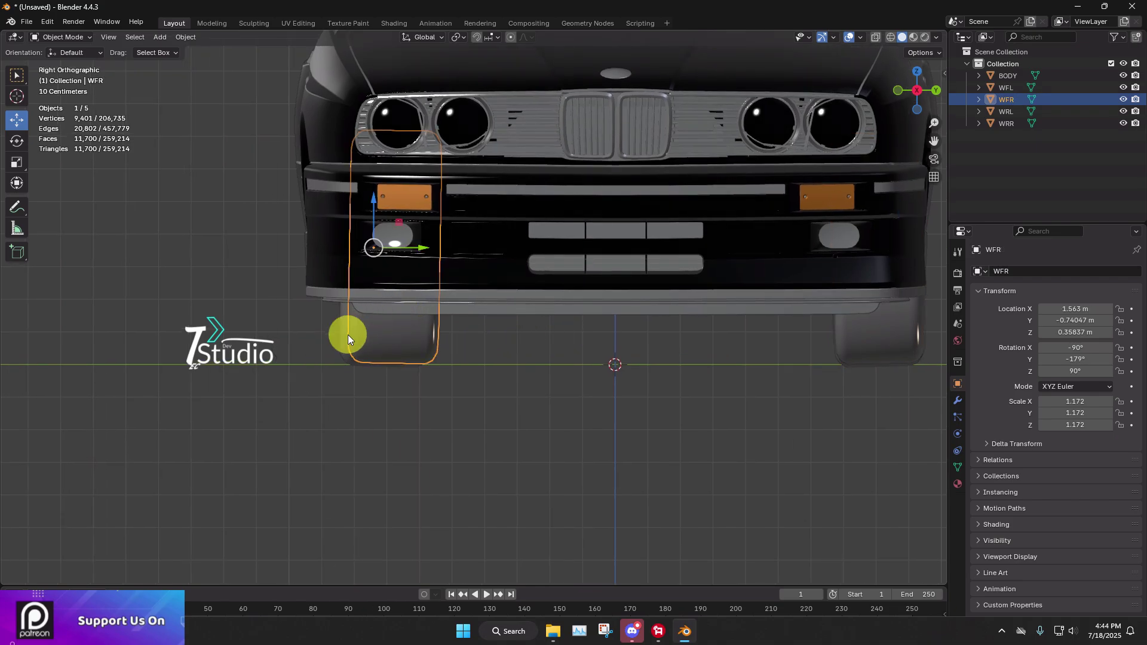
pyautogui.click(344, 331)
pyautogui.moveTo(416, 251); pyautogui.dragTo(376, 243)
pyautogui.click(374, 332)
pyautogui.click(507, 355)
pyautogui.scroll(-4, 507, 357)
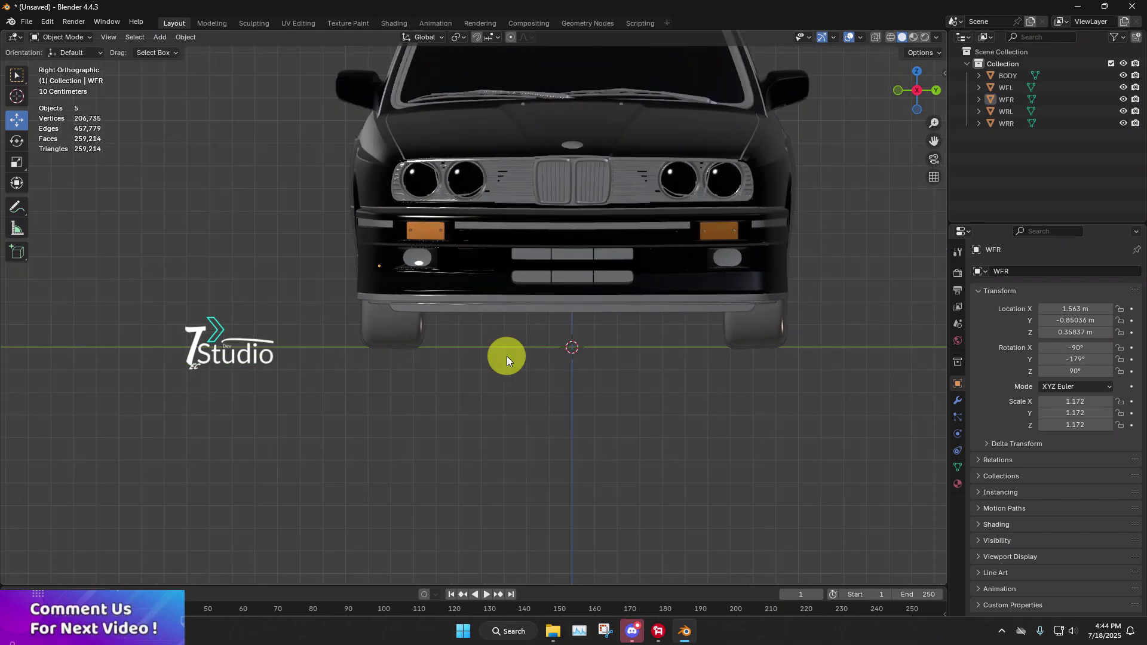
# - Check the sideways alignment of the front and rear wheels on both sides of the car
pyautogui.moveTo(635, 394); pyautogui.dragTo(764, 173, button='middle')
pyautogui.click(598, 305)
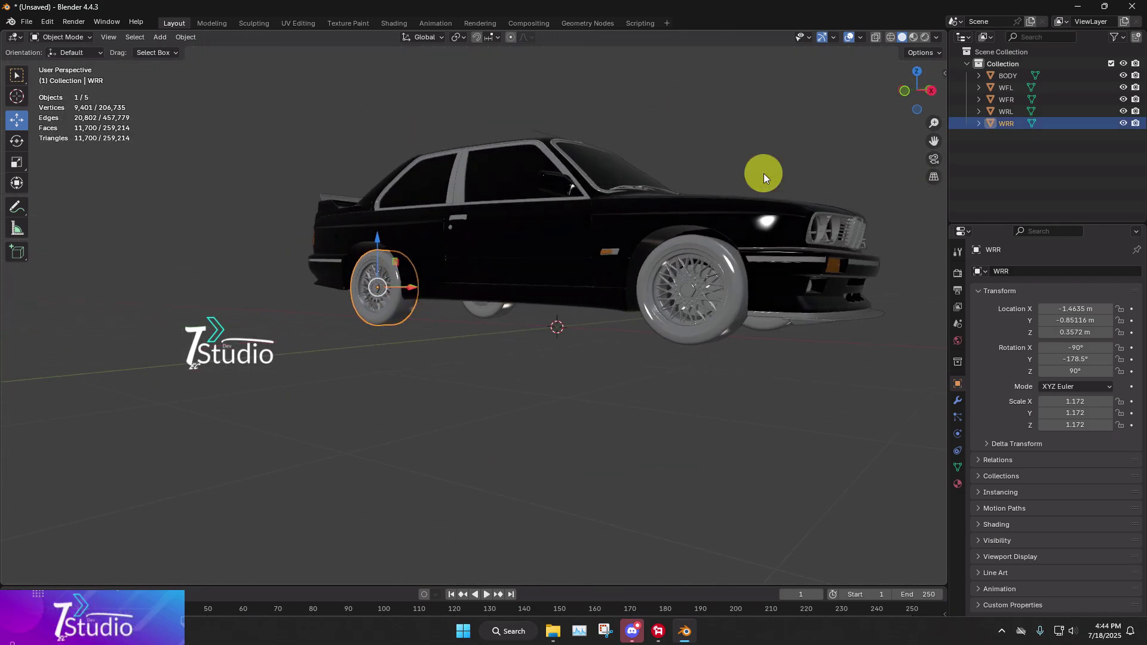
pyautogui.click(934, 90)
pyautogui.click(442, 308)
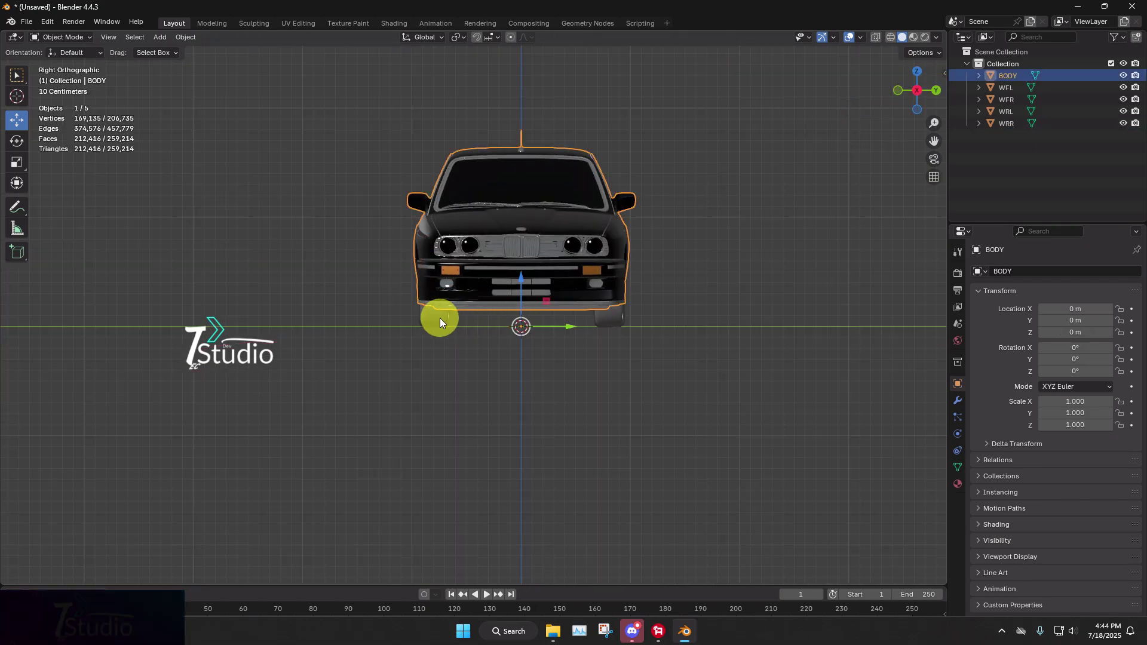
pyautogui.click(426, 318)
pyautogui.click(602, 321)
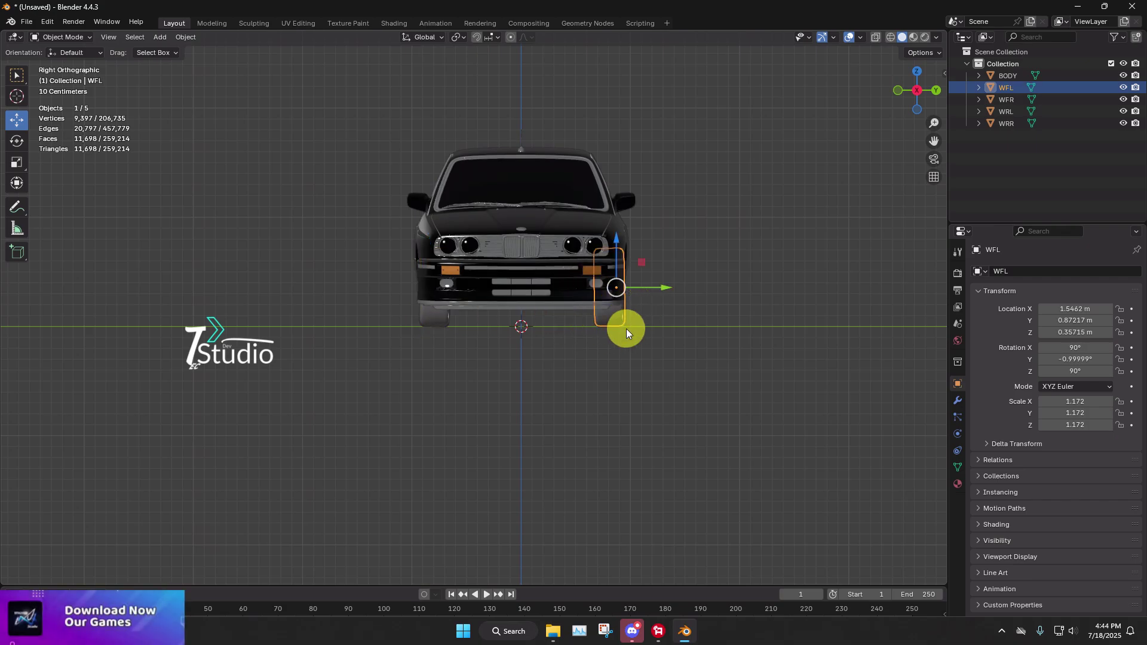
pyautogui.moveTo(626, 329); pyautogui.dragTo(595, 338, button='middle')
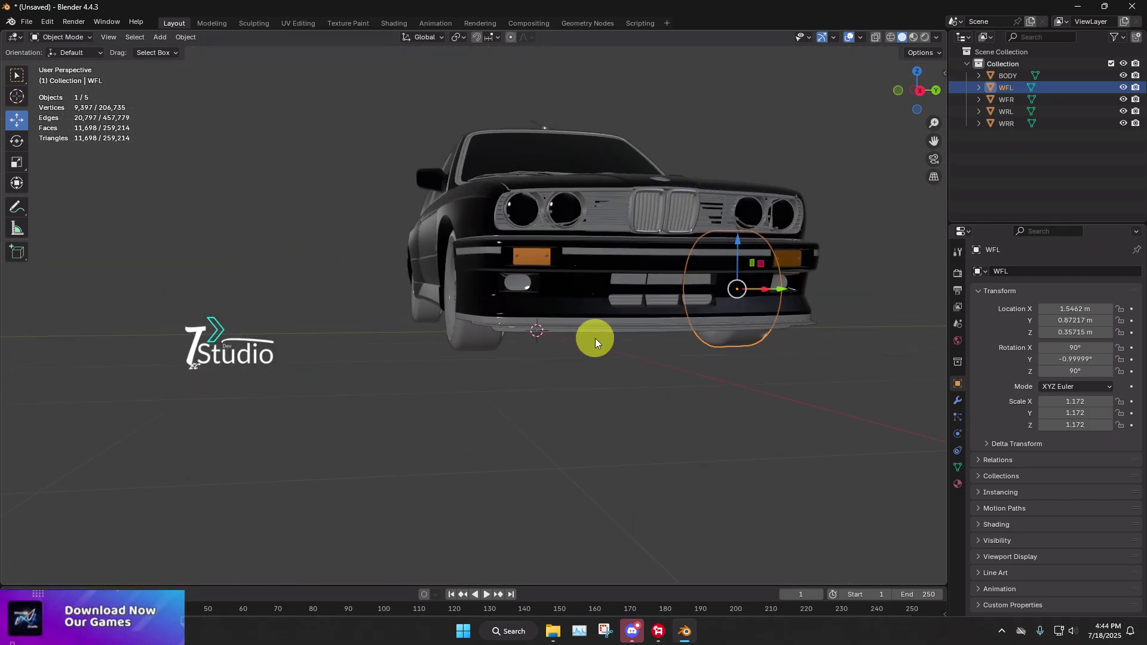
# - Select the body and all four wheels and lower them together about 0.155 m along Z
pyautogui.press('a')
pyautogui.click(918, 91)
pyautogui.scroll(1, 516, 274)
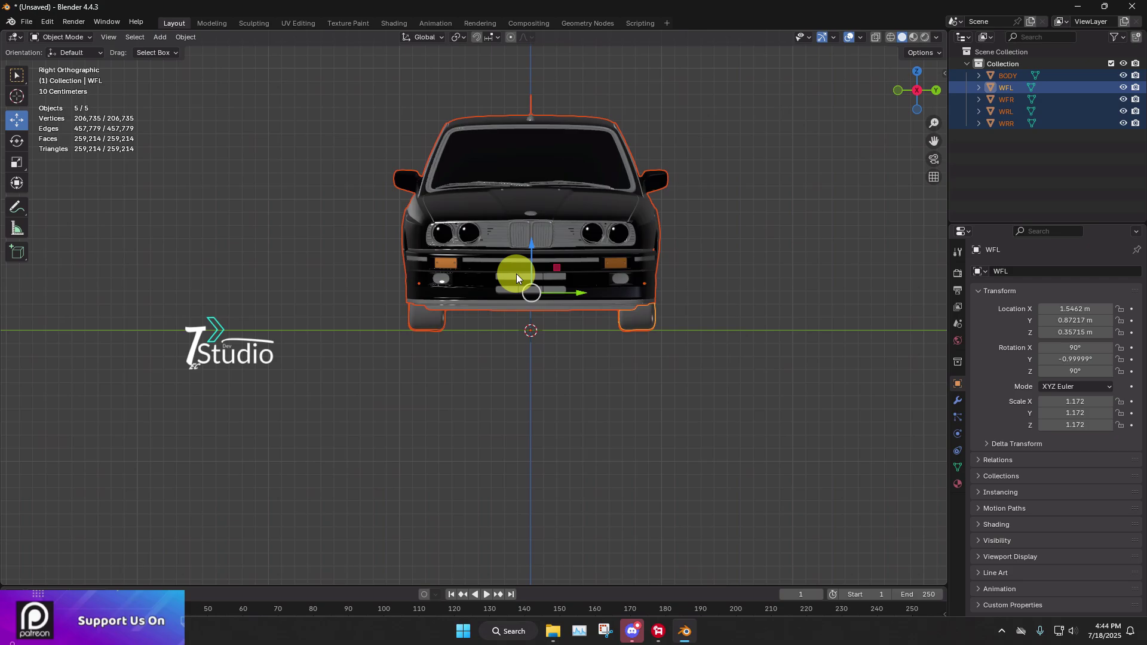
pyautogui.moveTo(517, 274); pyautogui.dragTo(624, 282, button='middle')
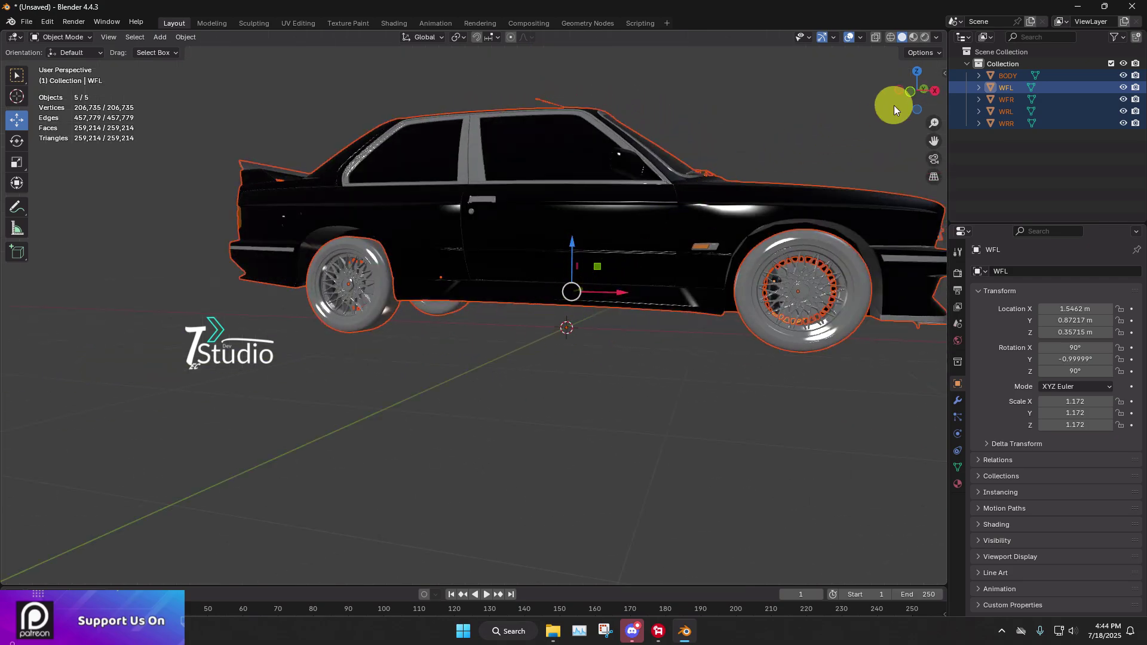
pyautogui.click(935, 94)
pyautogui.press('g')
pyautogui.press('z')
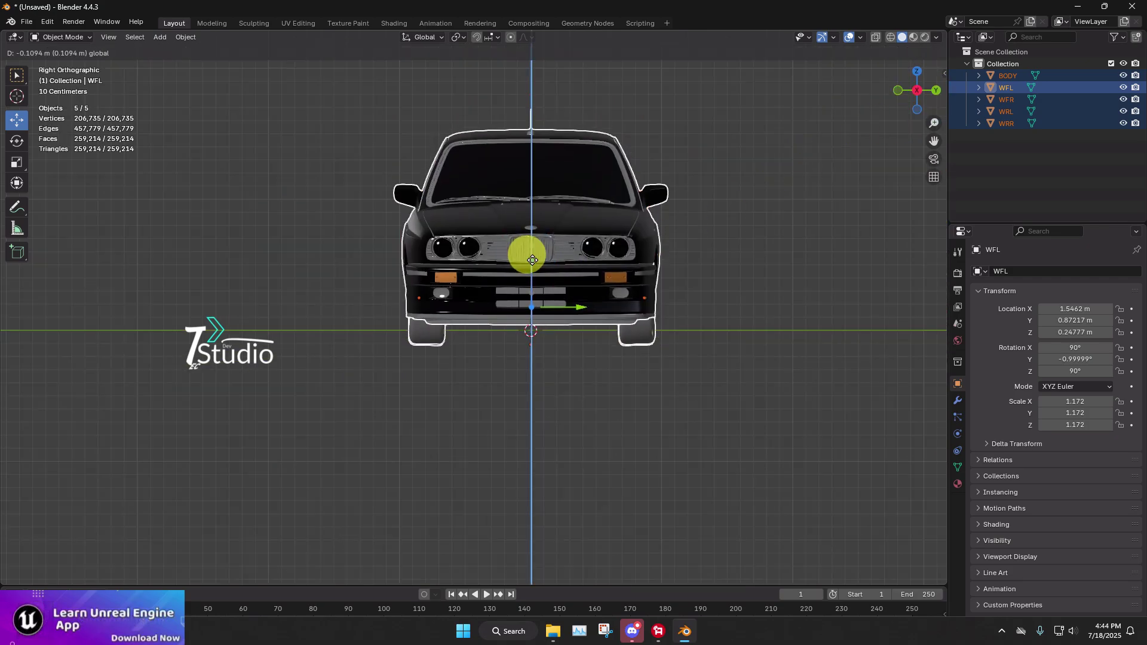
pyautogui.click(531, 265)
# - Lower the whole car a further 0.041 m along Z, judging its height against the world origin from the side
pyautogui.moveTo(470, 285); pyautogui.dragTo(659, 292, button='middle')
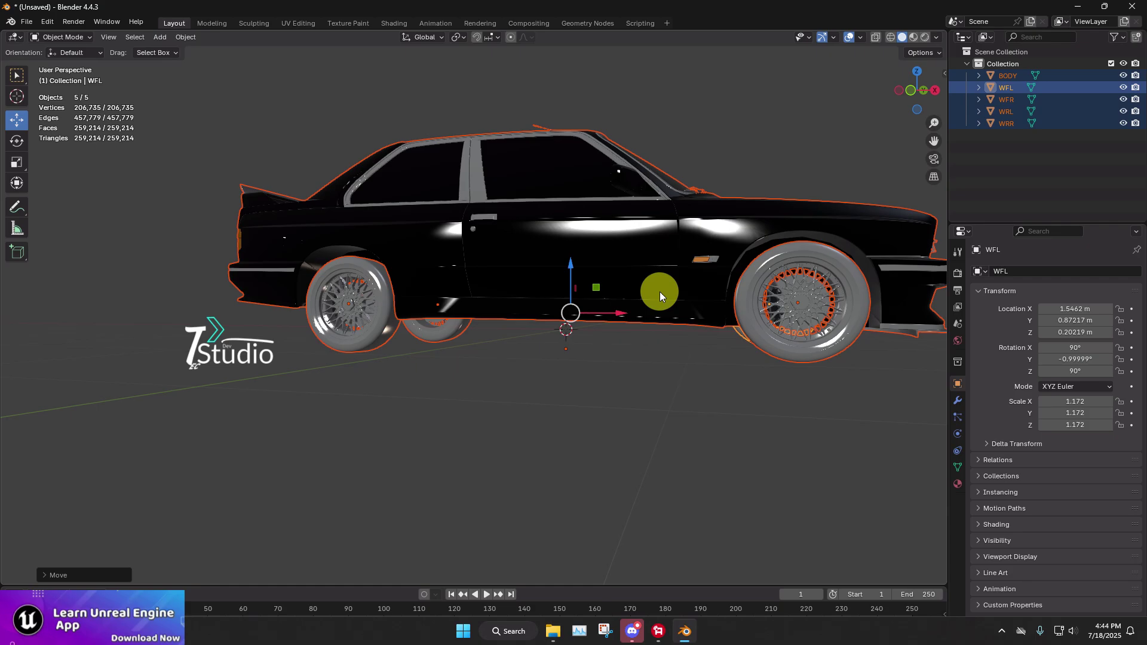
pyautogui.click(909, 97)
pyautogui.press('g')
pyautogui.press('z')
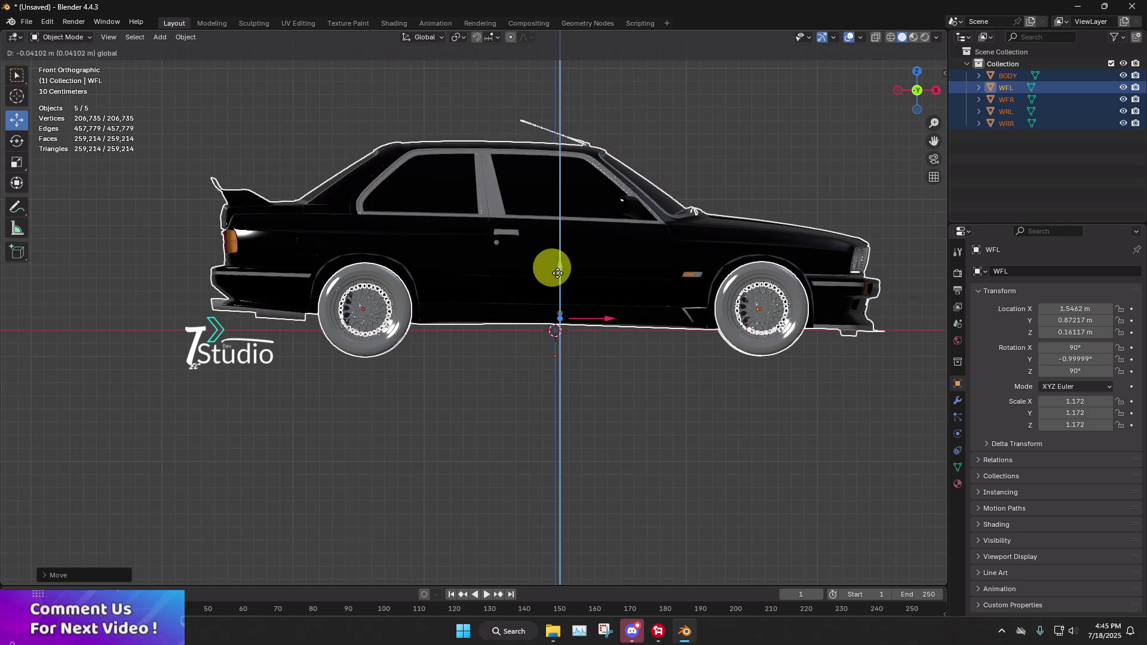
pyautogui.click(558, 273)
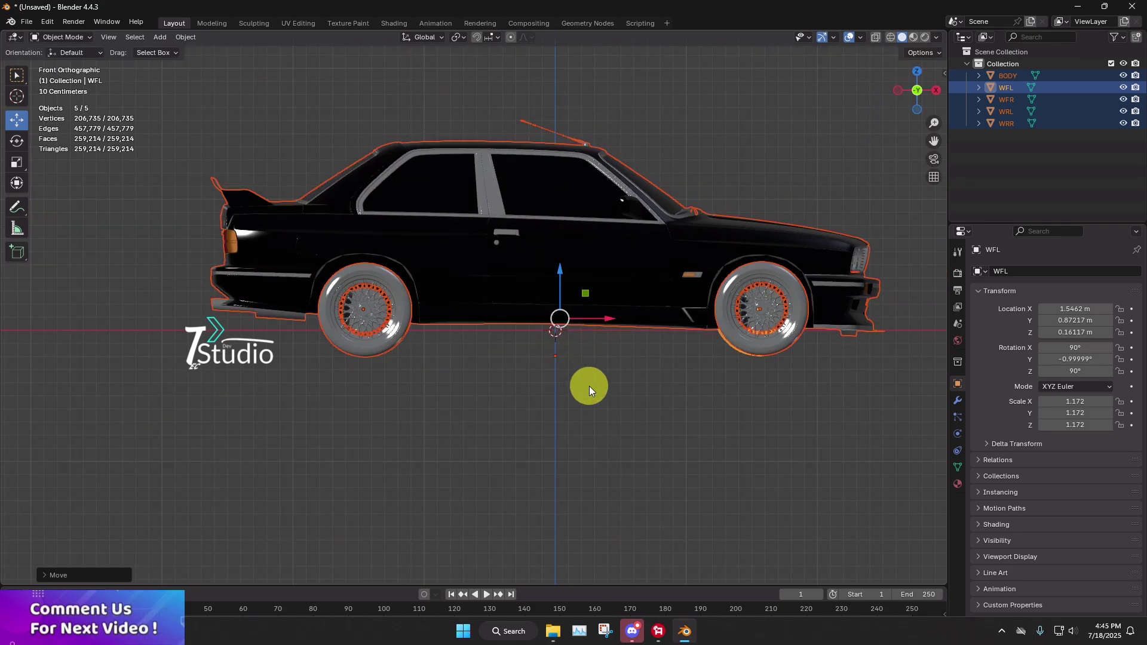
# - Select only the body and apply all transforms to it
pyautogui.click(570, 356)
pyautogui.moveTo(570, 356); pyautogui.dragTo(541, 312, button='middle')
pyautogui.click(561, 306)
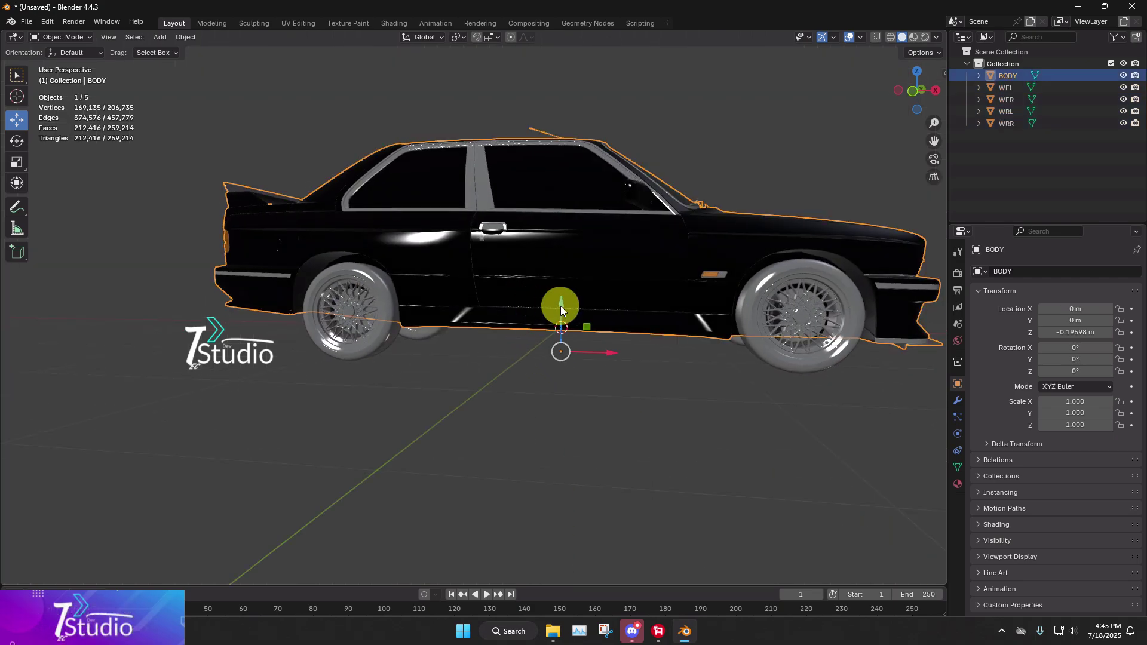
pyautogui.hotkey('ctrl', 'a')
pyautogui.click(597, 287)
pyautogui.moveTo(598, 286); pyautogui.dragTo(617, 311, button='middle')
# - Try twice to move the body's geometry to its origin, undoing each attempt
pyautogui.click(186, 37)
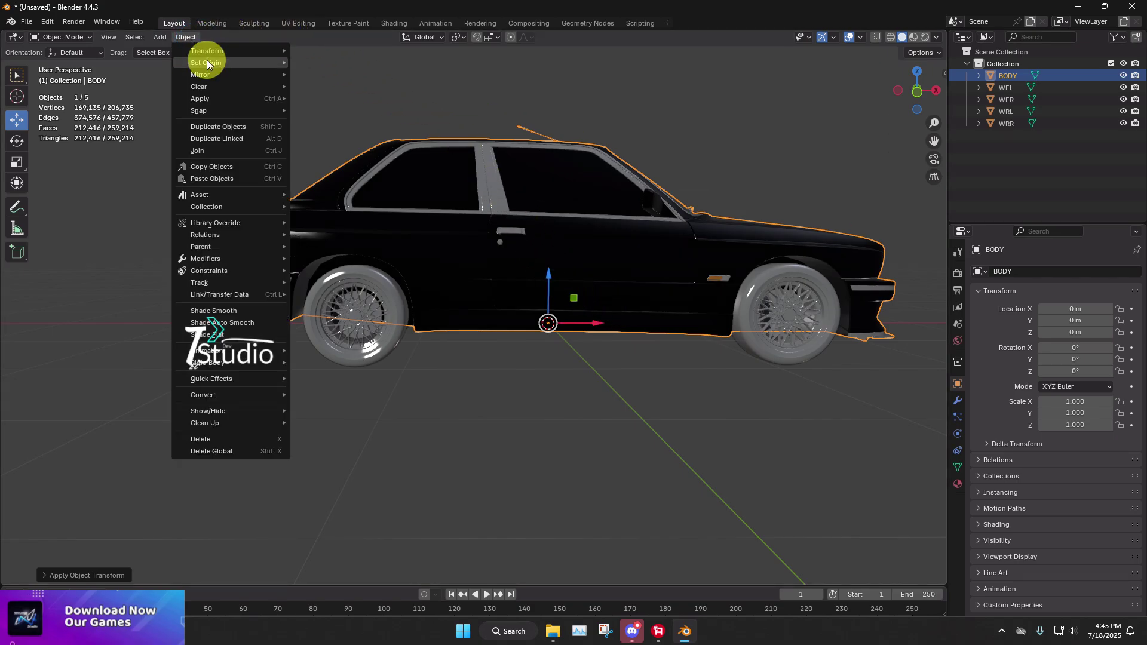
pyautogui.moveTo(257, 63)
pyautogui.click(363, 63)
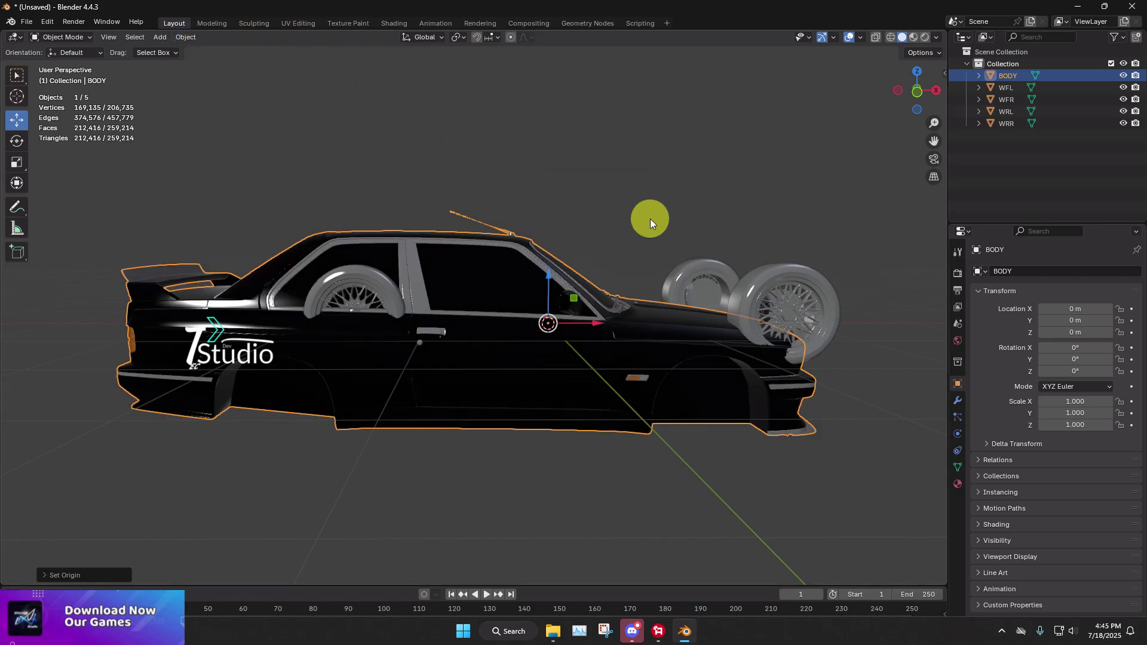
pyautogui.moveTo(650, 218); pyautogui.dragTo(582, 204, button='middle')
pyautogui.hotkey('ctrl', 'z')
pyautogui.click(186, 37)
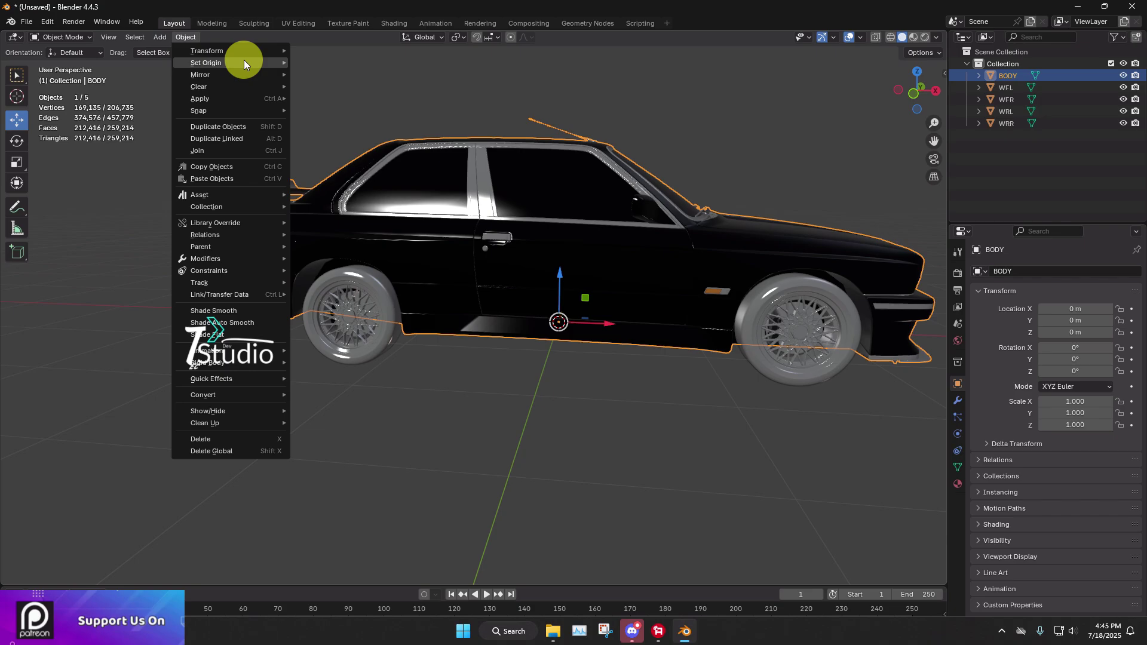
pyautogui.moveTo(234, 64)
pyautogui.click(382, 59)
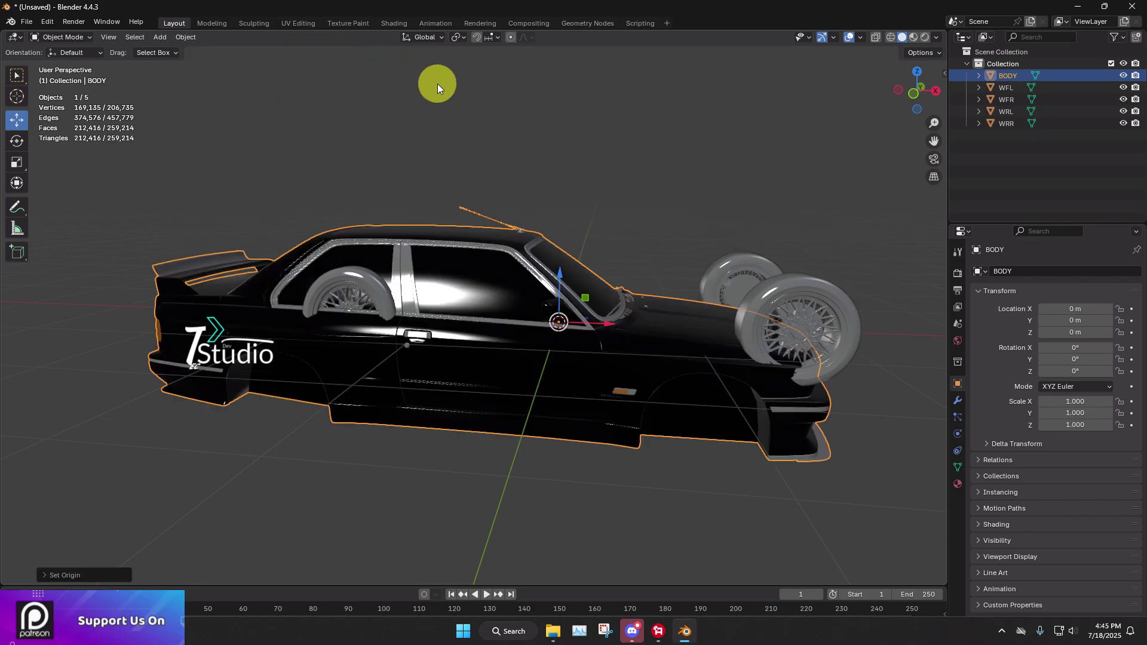
pyautogui.hotkey('ctrl', 'z')
# - Set the body's origin to its geometry and apply all transforms to the body
pyautogui.click(190, 37)
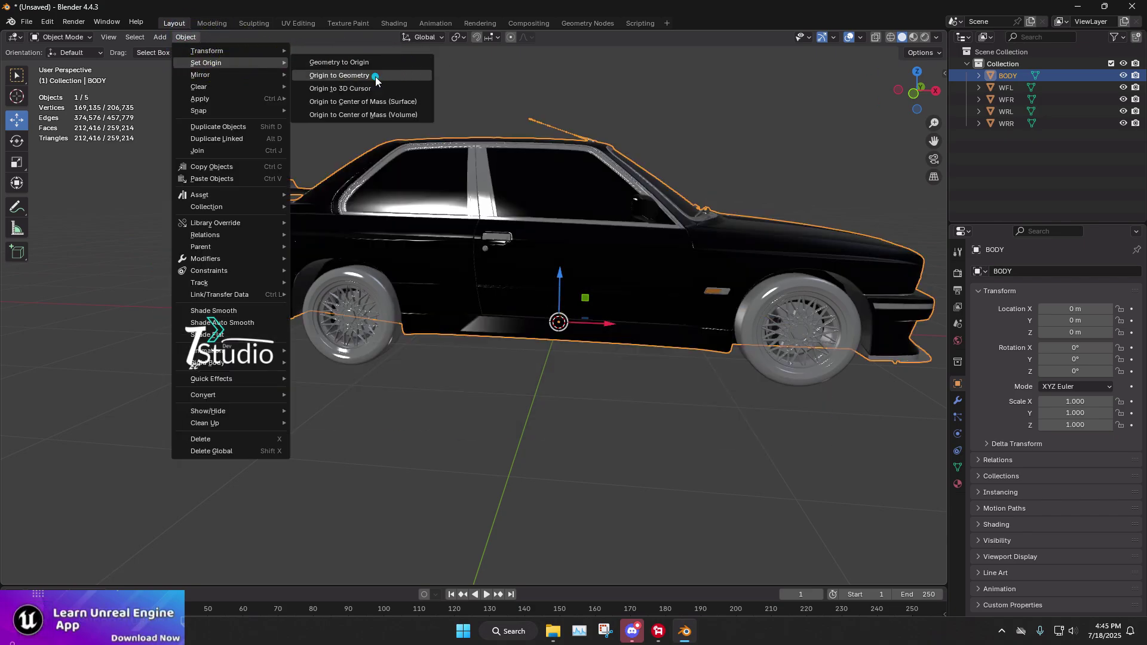
pyautogui.click(377, 73)
pyautogui.moveTo(706, 196); pyautogui.dragTo(756, 208, button='middle')
pyautogui.hotkey('ctrl', 'a')
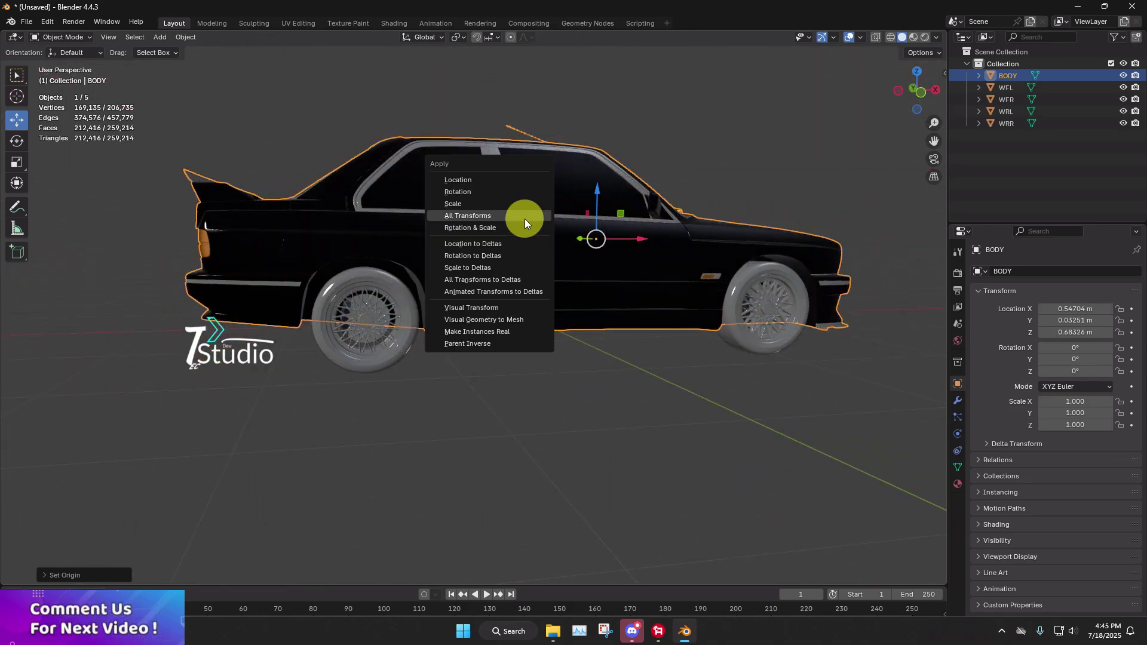
pyautogui.click(524, 219)
# - Examine the car from a low angle and check the front right wheel's origin
pyautogui.click(640, 356)
pyautogui.moveTo(640, 356); pyautogui.dragTo(535, 332, button='middle')
pyautogui.click(406, 345)
pyautogui.click(511, 345)
pyautogui.click(705, 301)
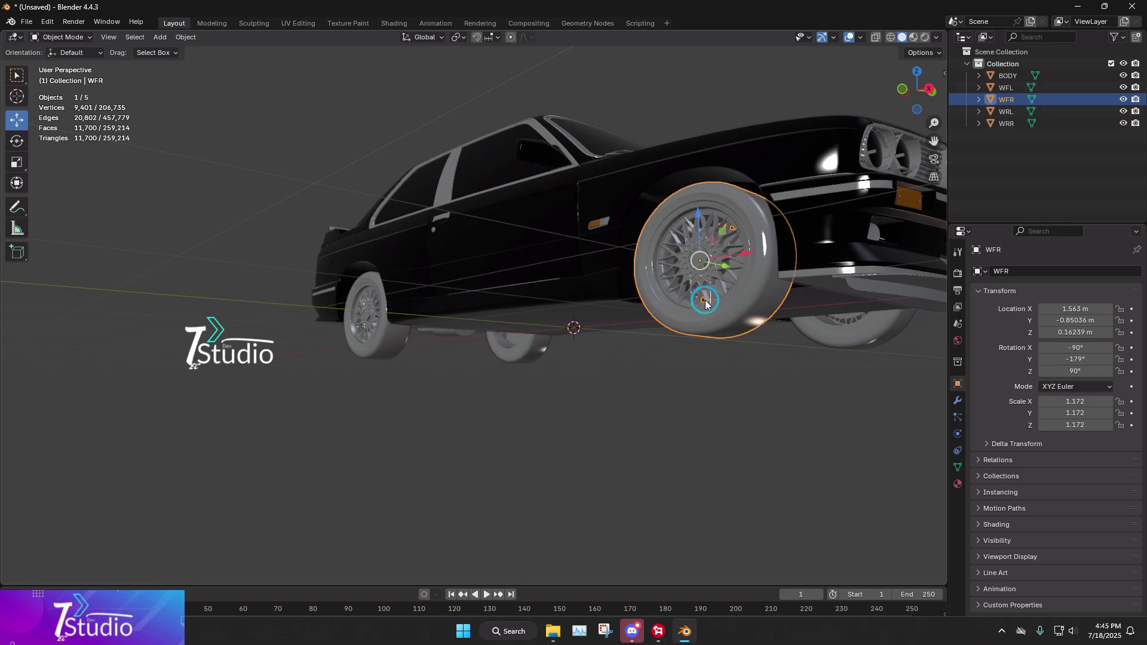
pyautogui.click(705, 379)
# - Switch the viewport to Material Preview shading and select the body, viewing the textured car from both sides
pyautogui.click(913, 37)
pyautogui.moveTo(894, 86)
pyautogui.mouseDown()
pyautogui.moveTo(621, 264)
pyautogui.moveTo(565, 257)
pyautogui.mouseUp()
pyautogui.moveTo(566, 257); pyautogui.dragTo(594, 270, button='middle')
pyautogui.scroll(-2, 594, 270)
pyautogui.click(429, 249)
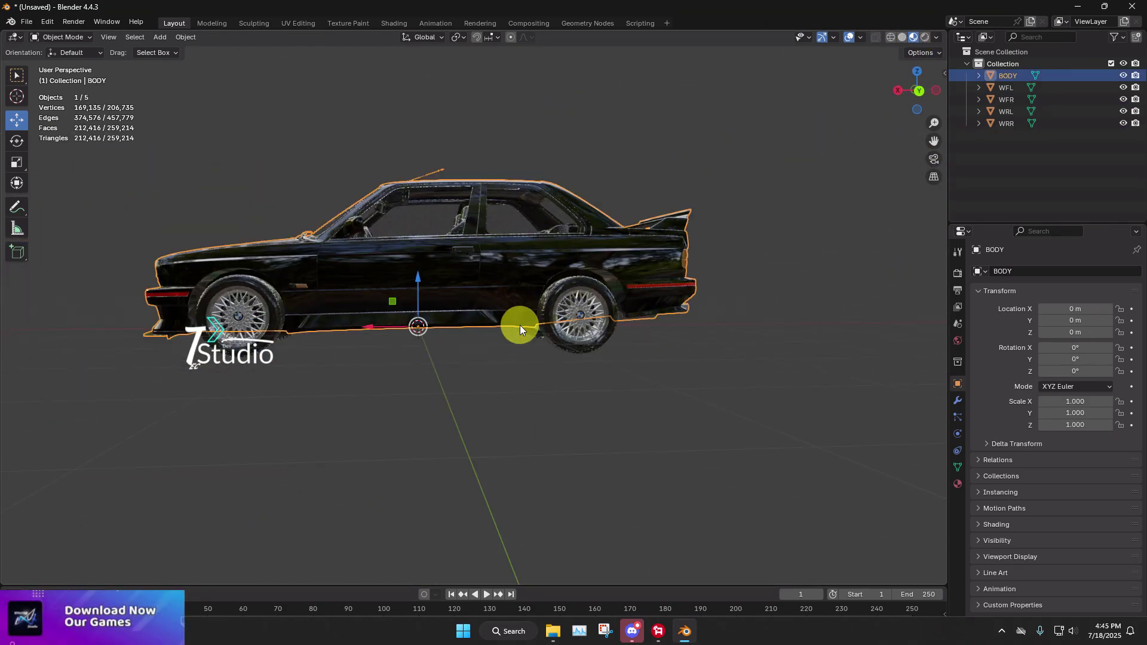
pyautogui.moveTo(520, 325); pyautogui.dragTo(696, 318, button='middle')
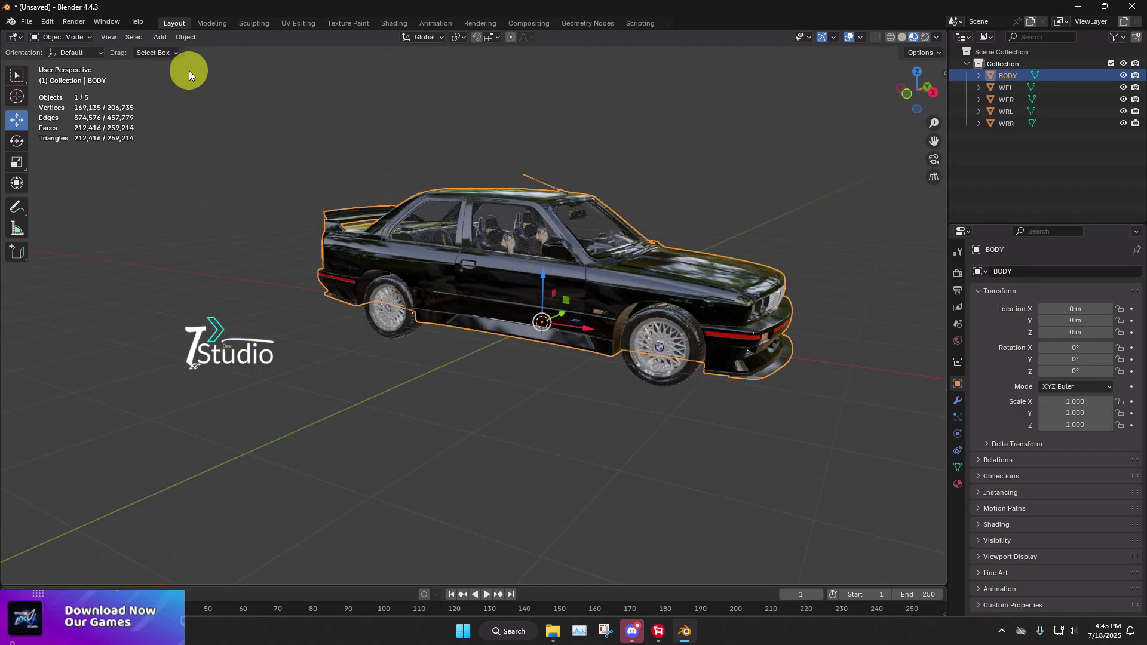
# - Open the UE4 Vehicle rigging settings and assign BODY as the Vehicle Base
pyautogui.press('n')
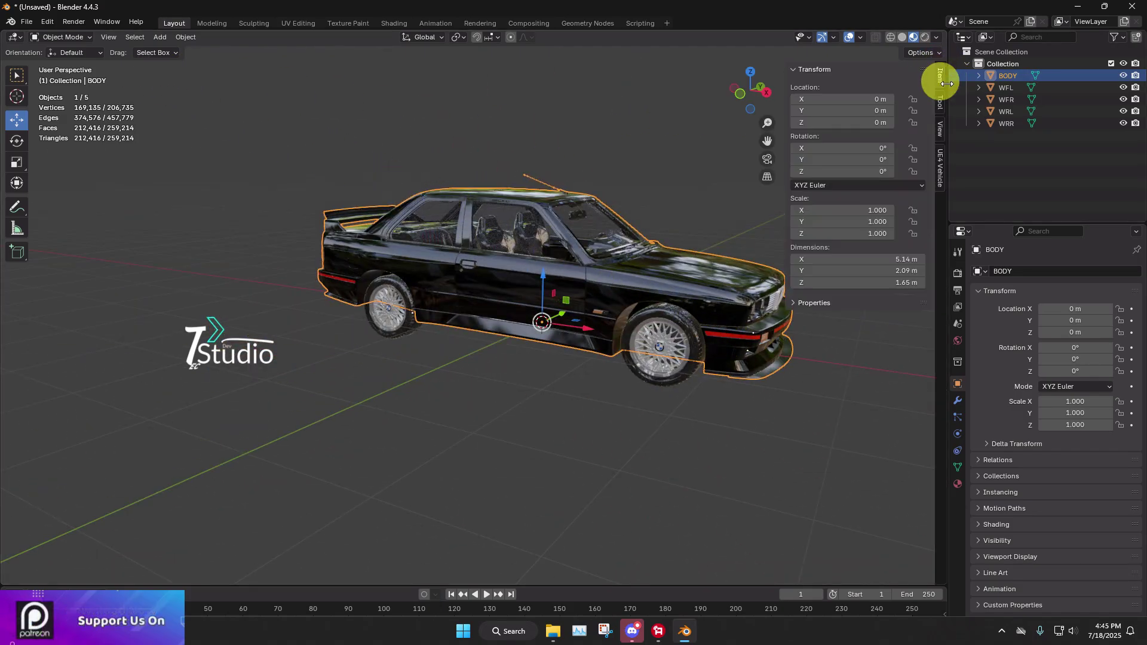
pyautogui.click(943, 161)
pyautogui.moveTo(586, 200); pyautogui.dragTo(861, 104, button='middle')
pyautogui.click(919, 103)
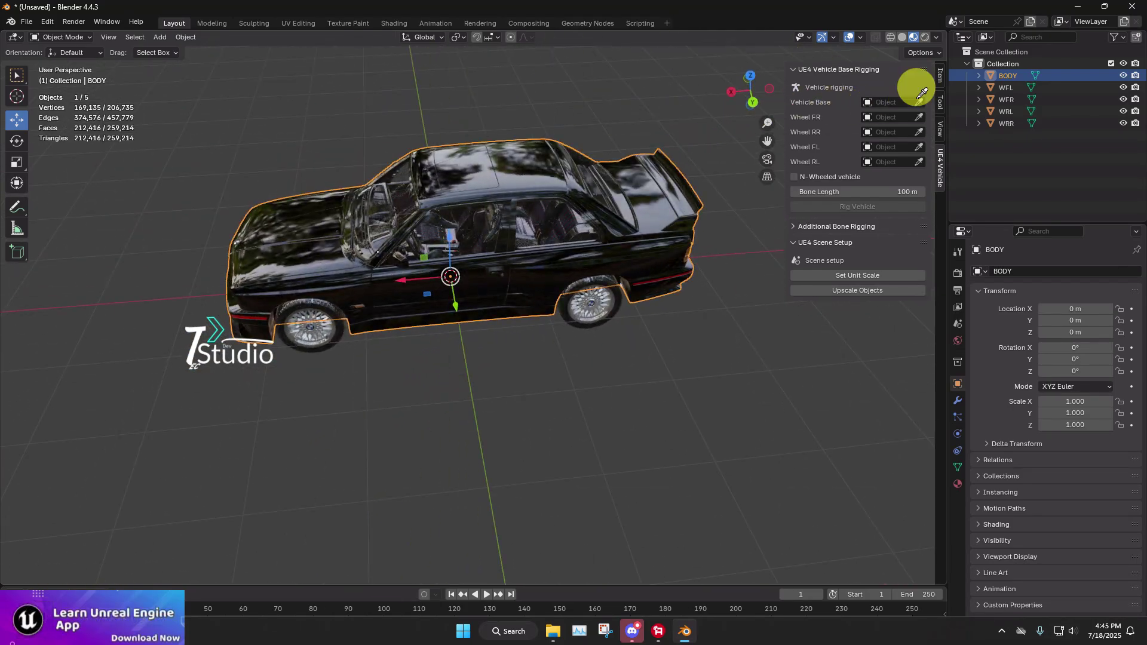
pyautogui.click(476, 178)
# - Assign WFR as Wheel FR and WRR as Wheel RR in the vehicle rigging settings
pyautogui.moveTo(476, 178); pyautogui.dragTo(692, 146, button='middle')
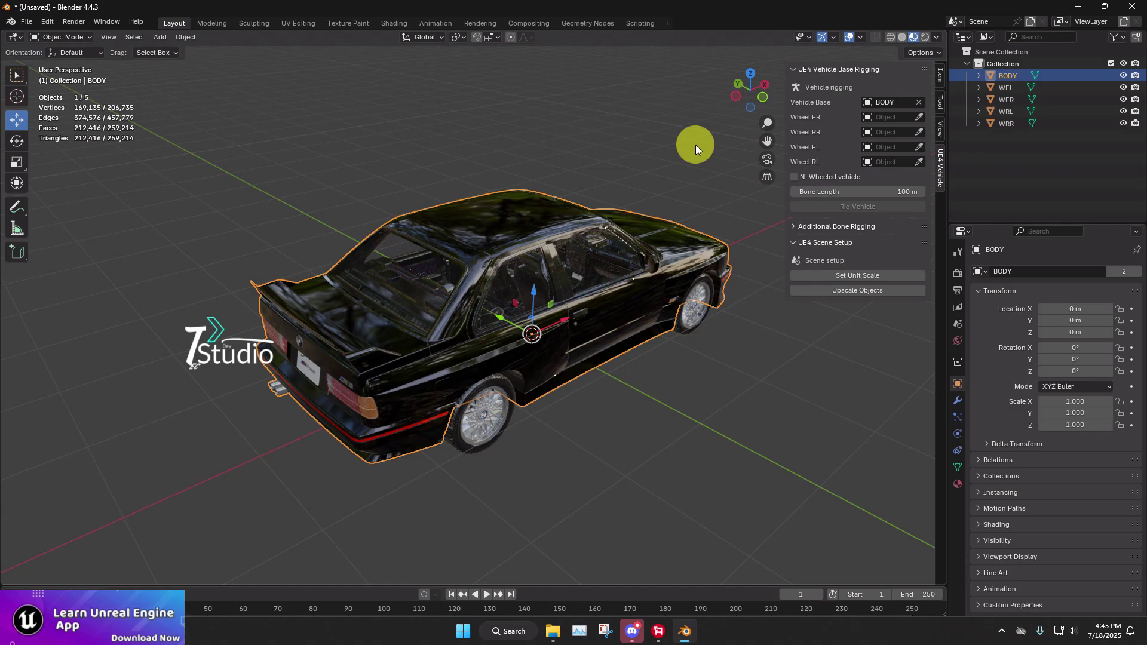
pyautogui.click(918, 117)
pyautogui.click(696, 302)
pyautogui.moveTo(525, 238); pyautogui.dragTo(834, 202, button='middle')
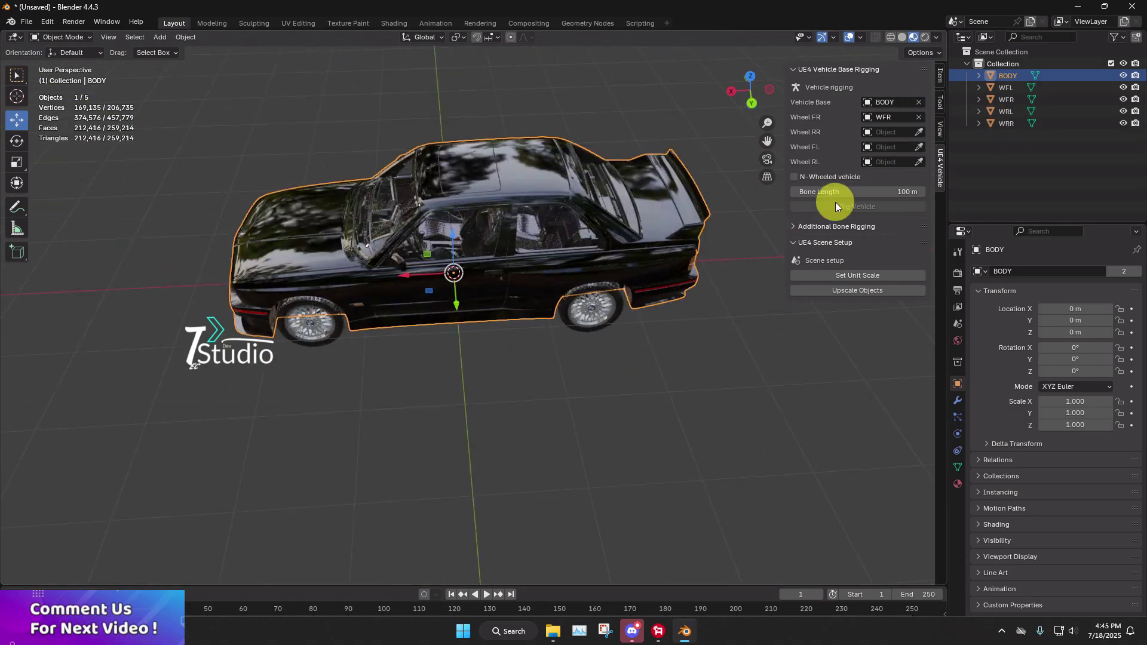
pyautogui.moveTo(698, 190); pyautogui.dragTo(584, 149, button='middle')
pyautogui.click(918, 132)
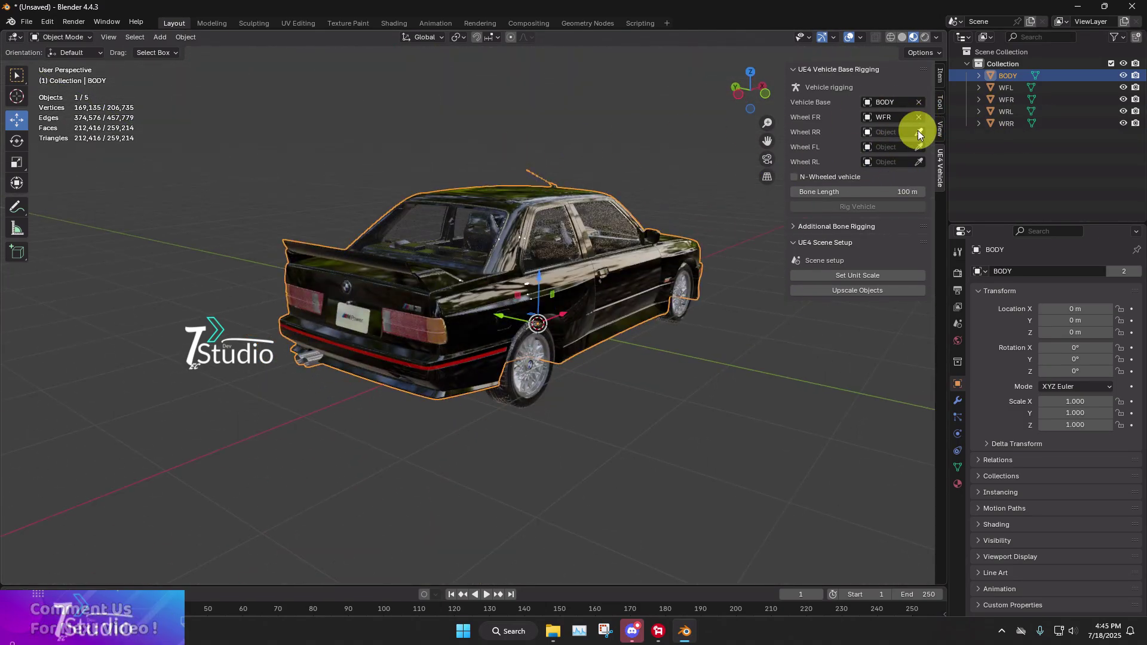
pyautogui.click(526, 392)
# - Assign WFL as Wheel FL and WRL as Wheel RL in the vehicle rigging settings
pyautogui.moveTo(499, 336); pyautogui.dragTo(672, 292, button='middle')
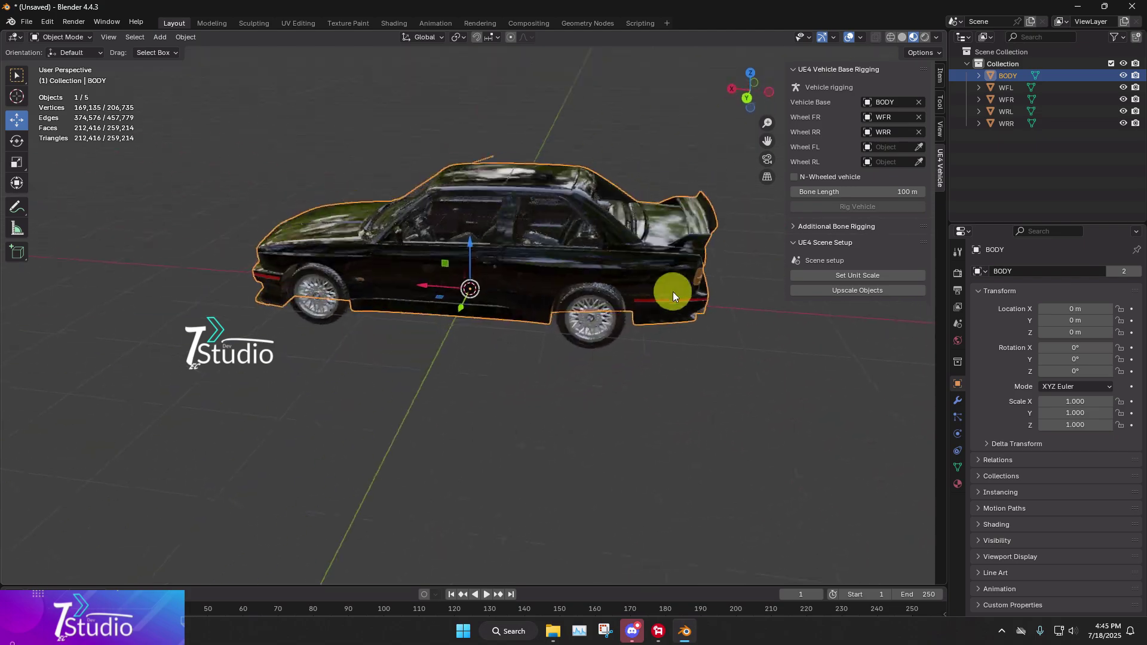
pyautogui.click(918, 147)
pyautogui.click(363, 300)
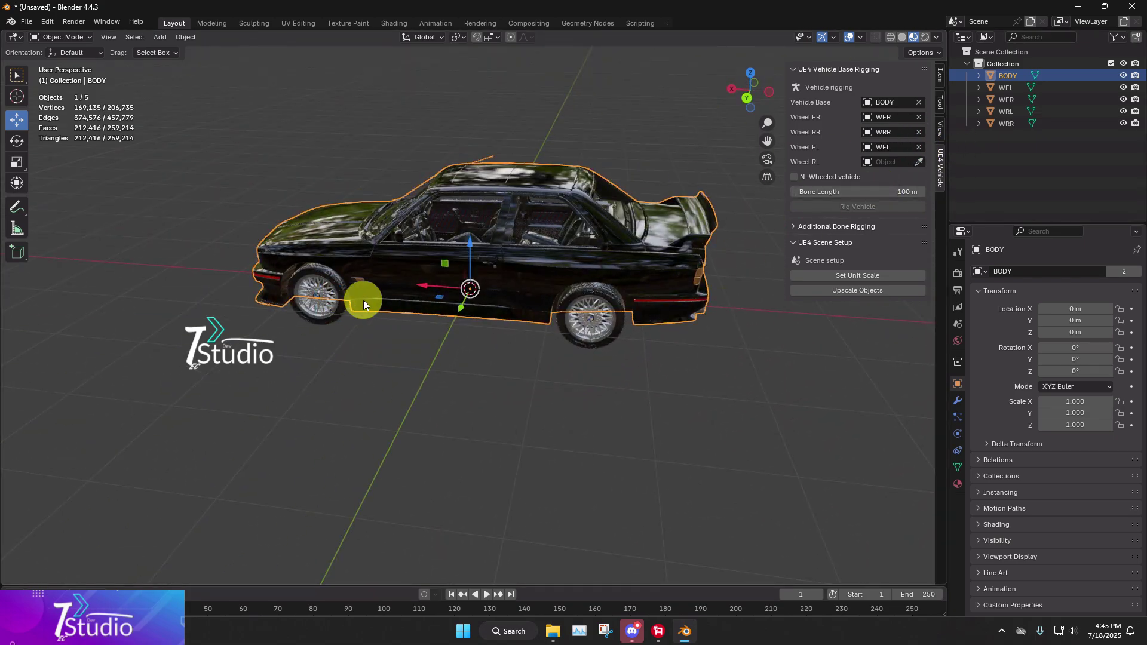
pyautogui.click(918, 162)
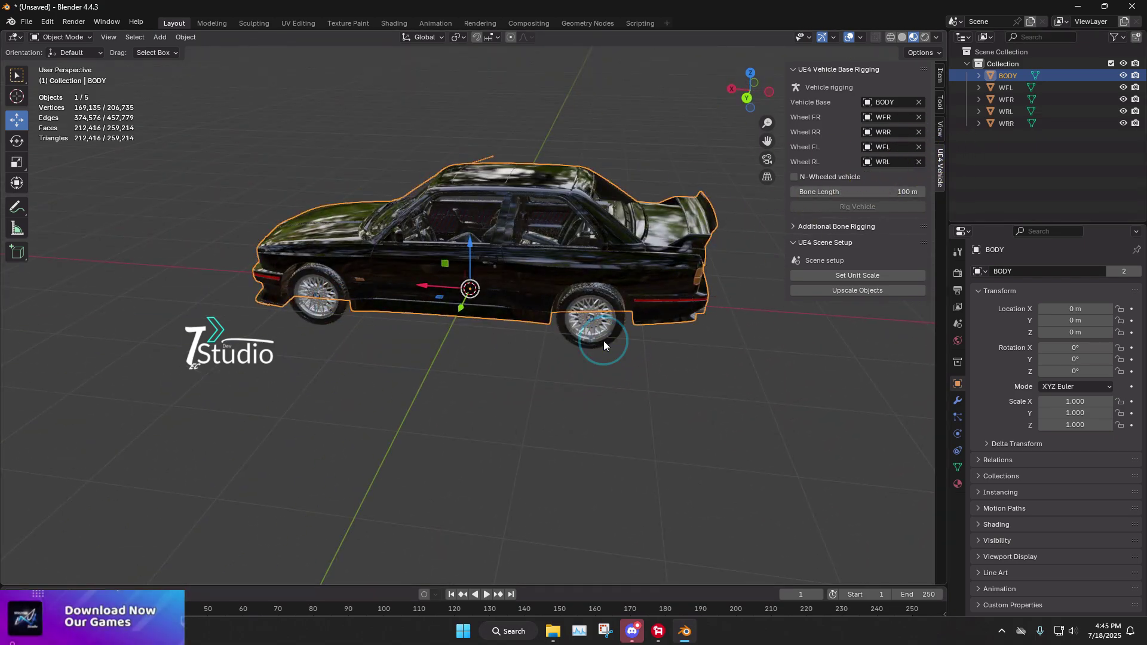
pyautogui.moveTo(604, 341)
pyautogui.mouseDown(button='middle')
pyautogui.moveTo(659, 324)
pyautogui.moveTo(530, 292)
pyautogui.mouseUp(button='middle')
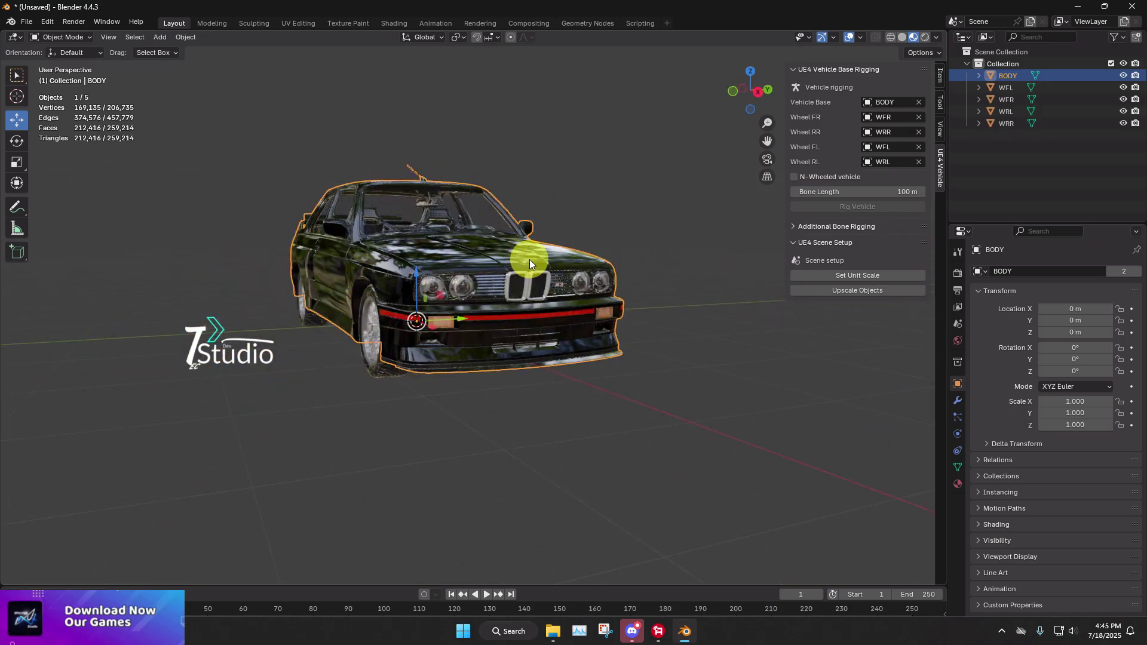
# - Upscale the car objects and set the scene's unit scale with the UE4 Scene Setup tools
pyautogui.click(823, 291)
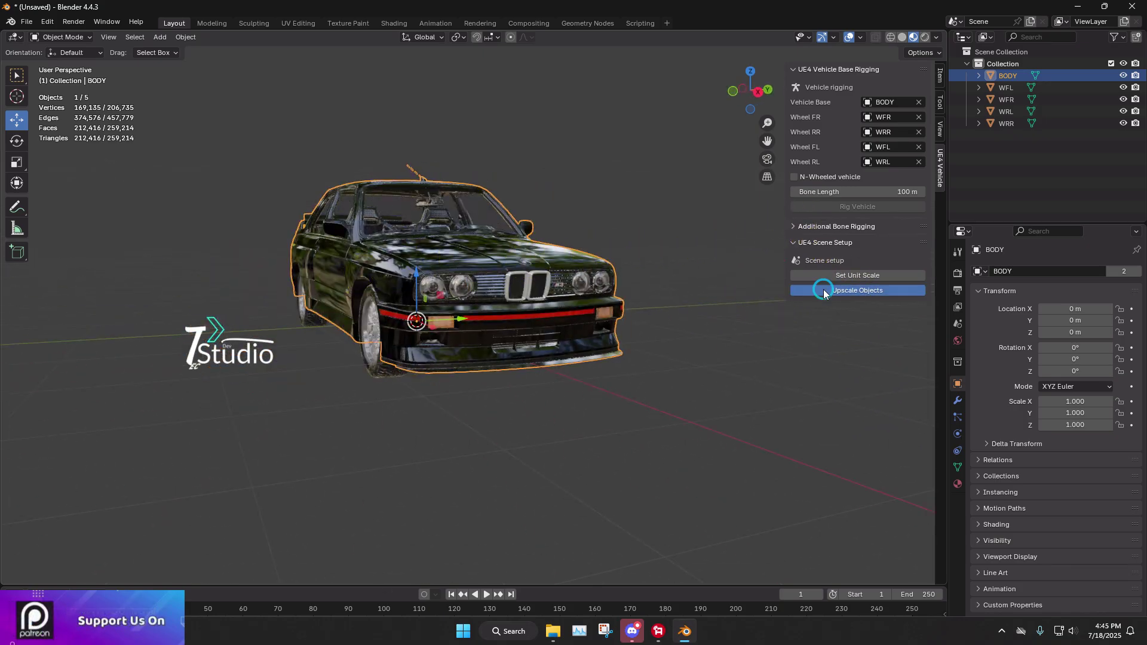
pyautogui.click(833, 276)
pyautogui.scroll(-15, 591, 300)
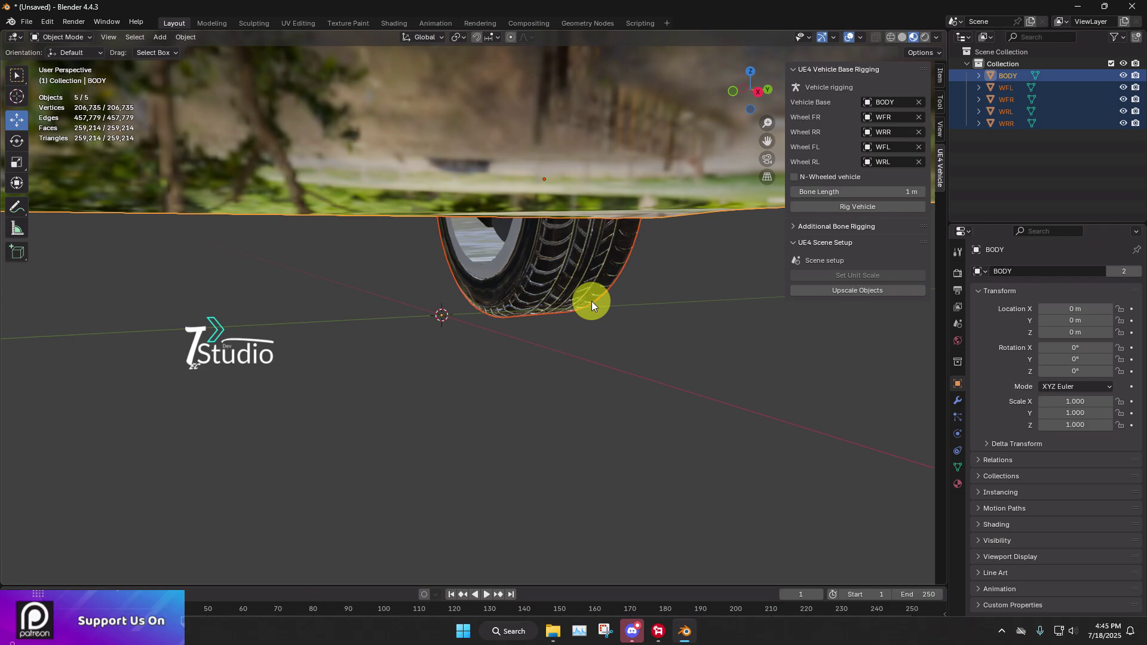
pyautogui.scroll(-8, 589, 301)
# - Rig the vehicle with the assigned body and wheels and view the generated bones around the car
pyautogui.moveTo(587, 304); pyautogui.dragTo(757, 283, button='middle')
pyautogui.click(859, 208)
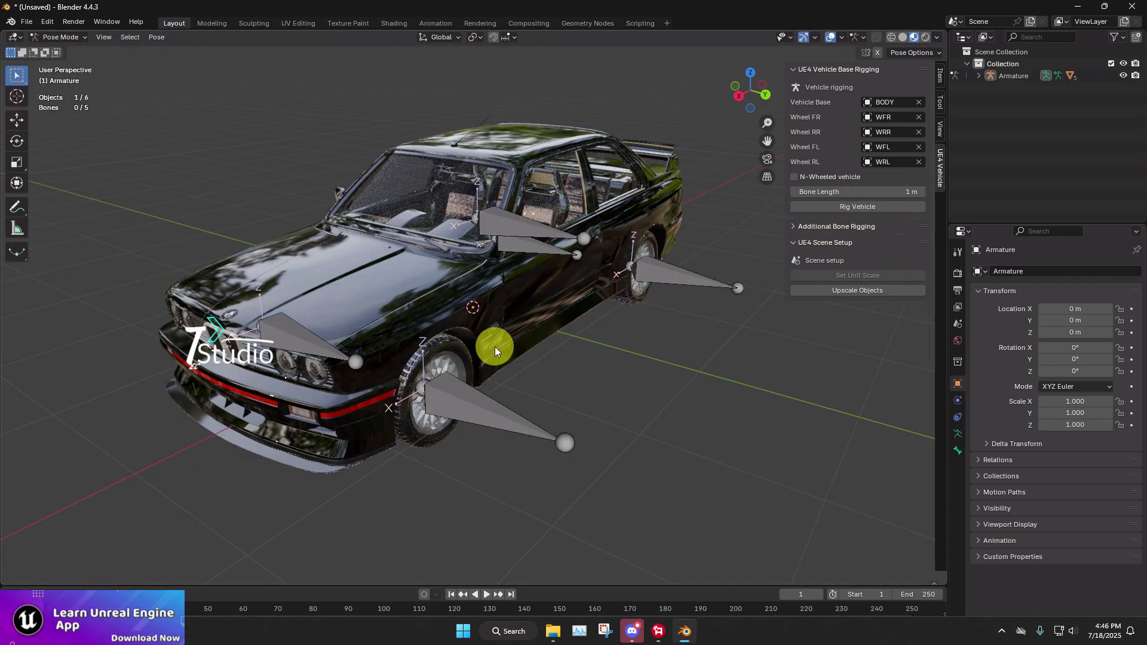
pyautogui.moveTo(446, 320); pyautogui.dragTo(119, 95, button='middle')
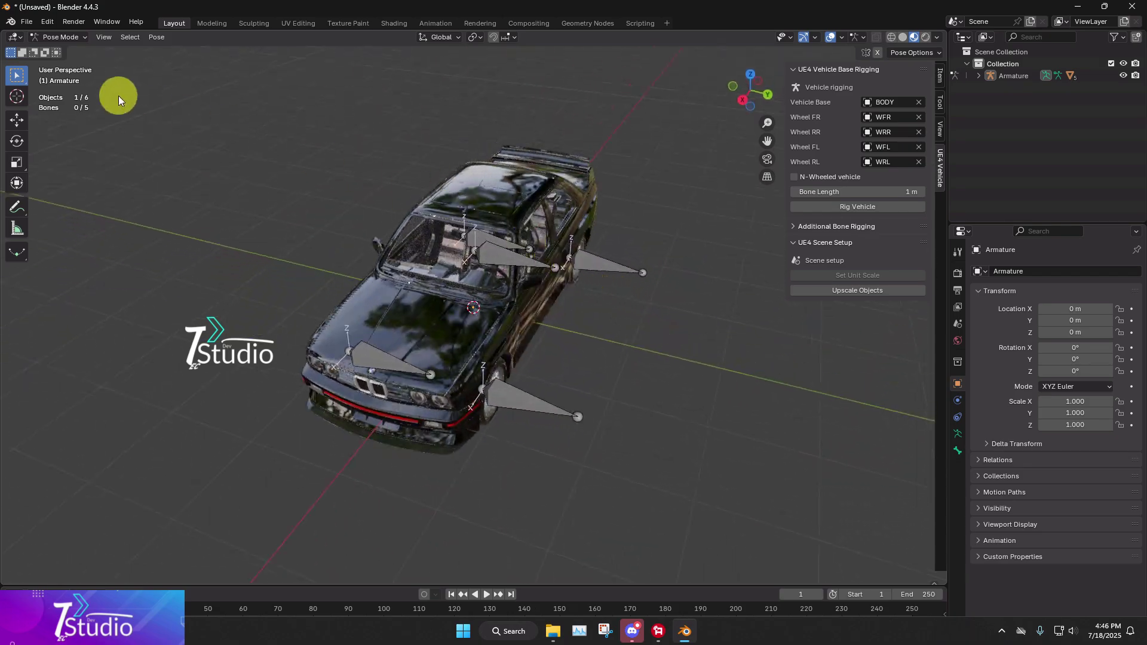
# - Start saving the project under a new name and browse to the folder I:\UnrealEngineProject-Data\UE6YT
pyautogui.click(26, 24)
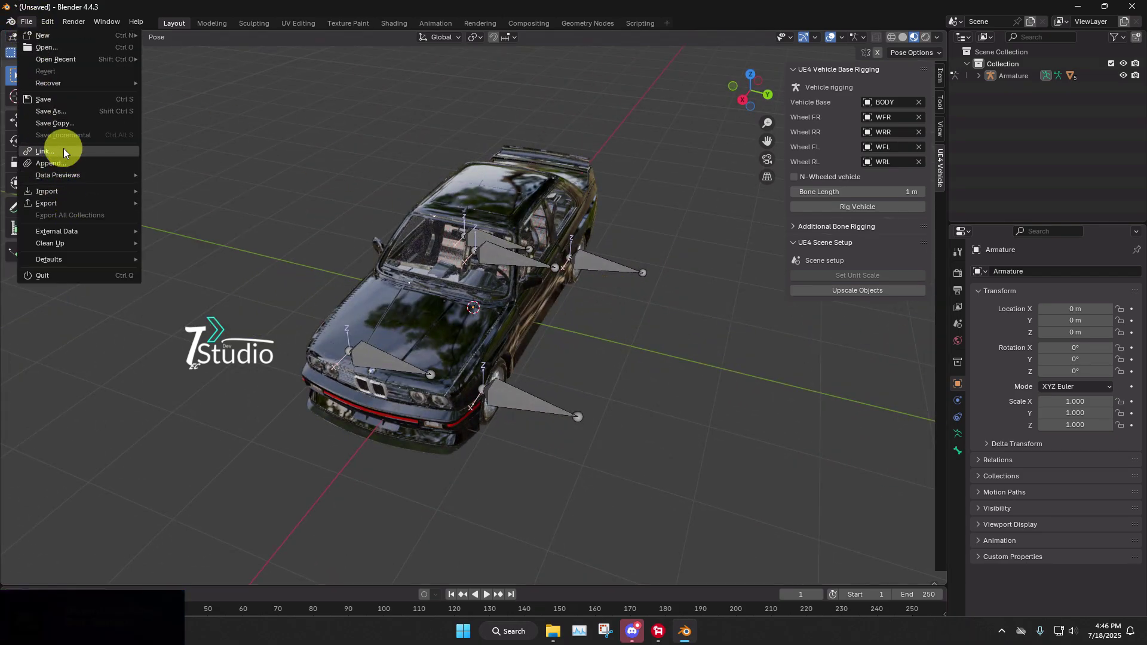
pyautogui.click(59, 107)
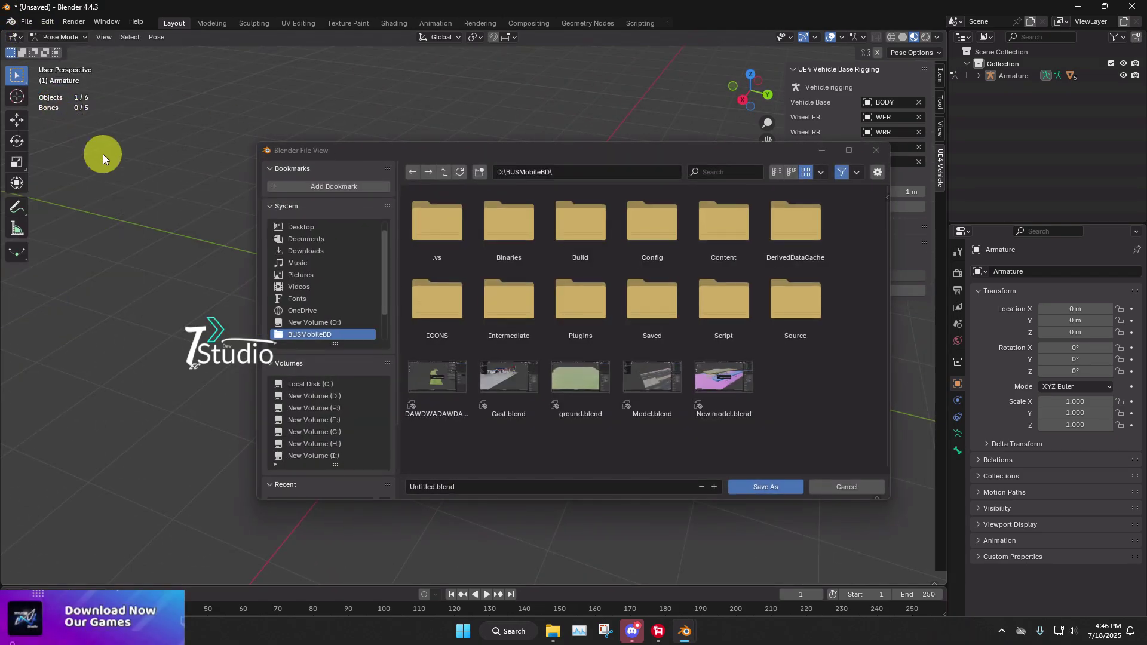
pyautogui.scroll(-3, 336, 409)
pyautogui.click(324, 386)
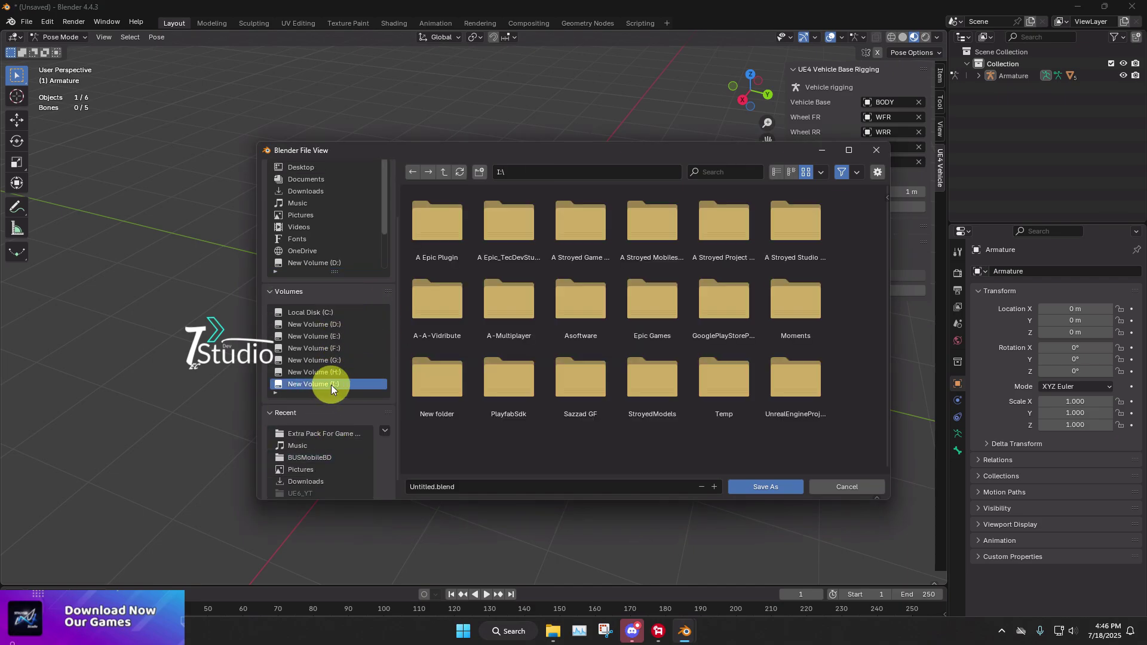
pyautogui.doubleClick(809, 403)
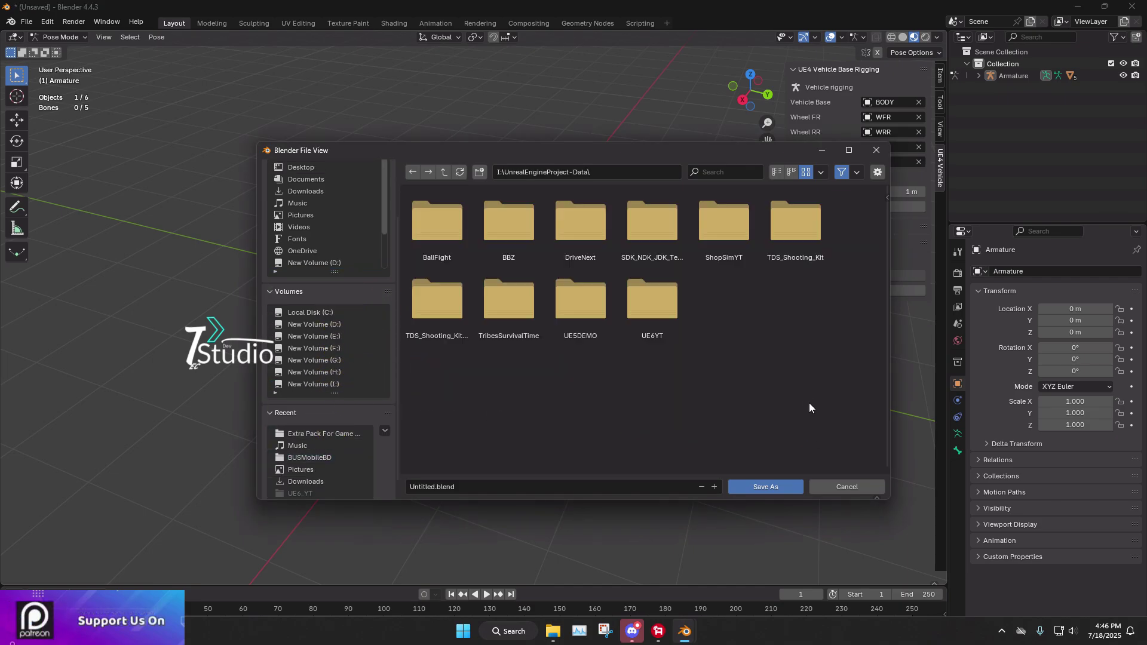
pyautogui.doubleClick(660, 326)
# - Name the file Model'.blend and save it in the UE6YT folder
pyautogui.click(477, 484)
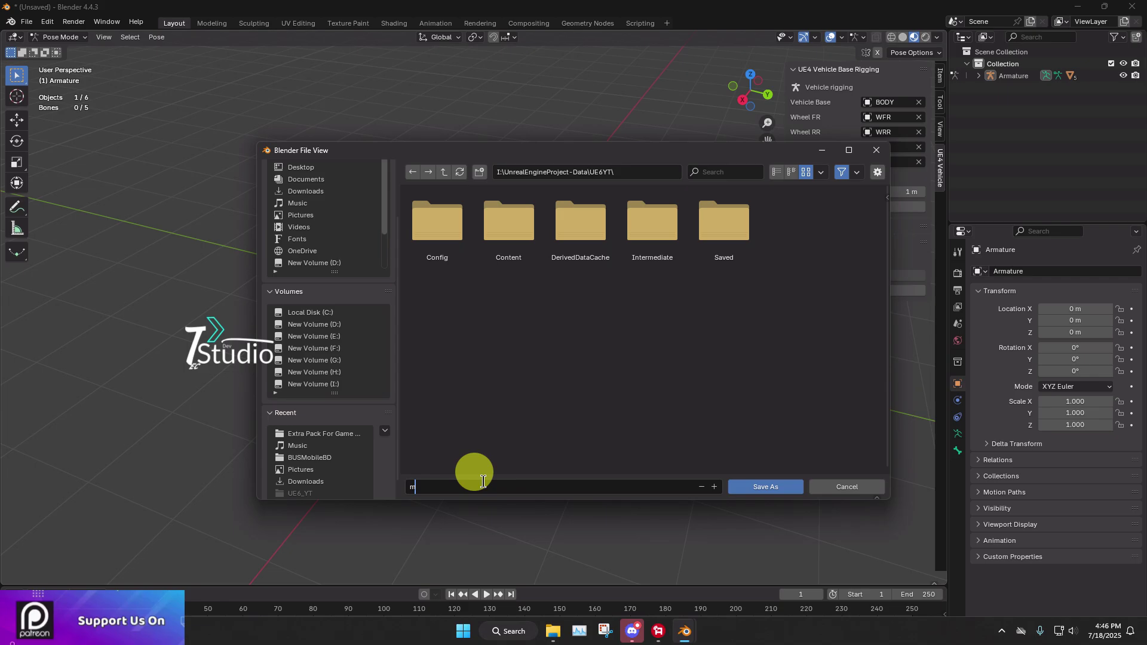
pyautogui.write('mODEL')
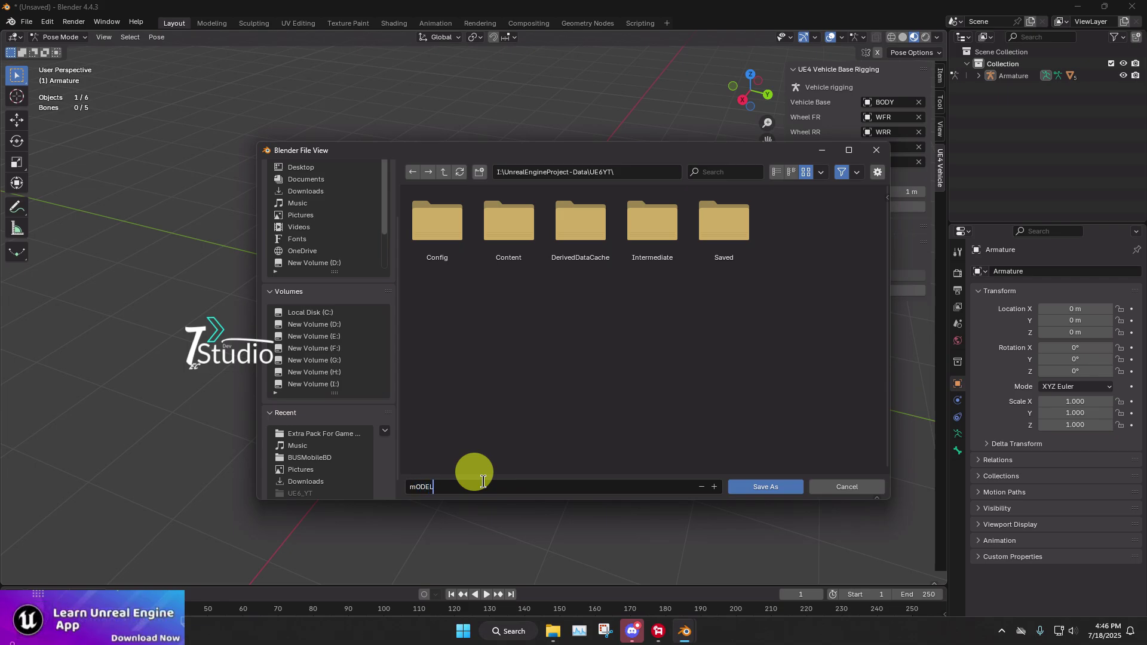
pyautogui.write("l'")
pyautogui.press('Return')
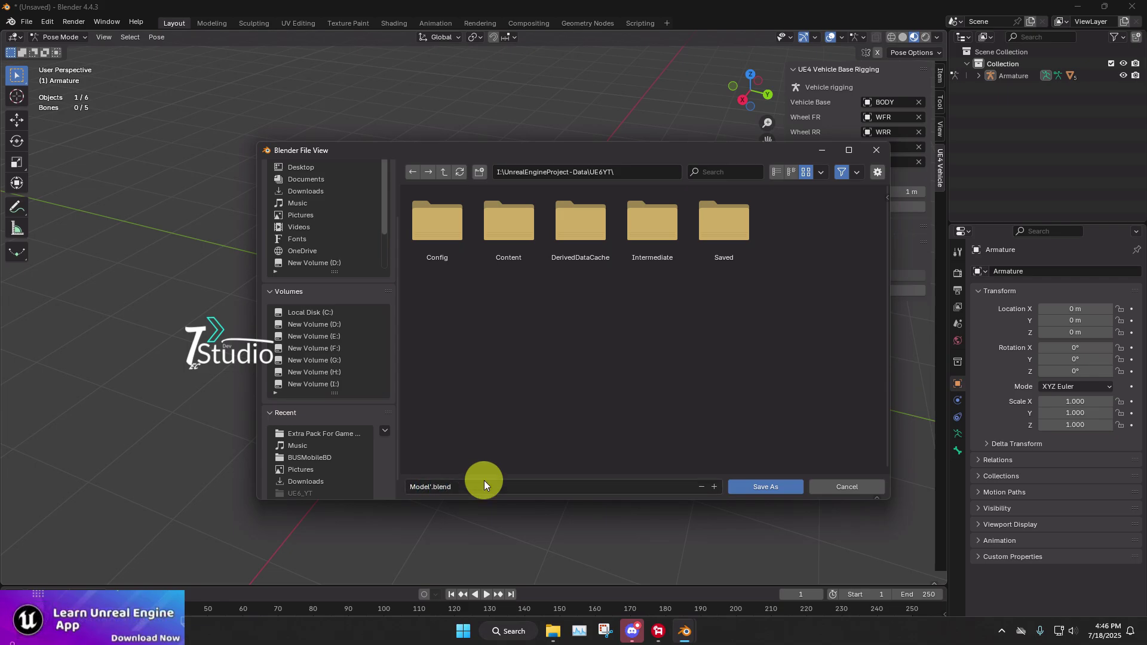
pyautogui.click(752, 489)
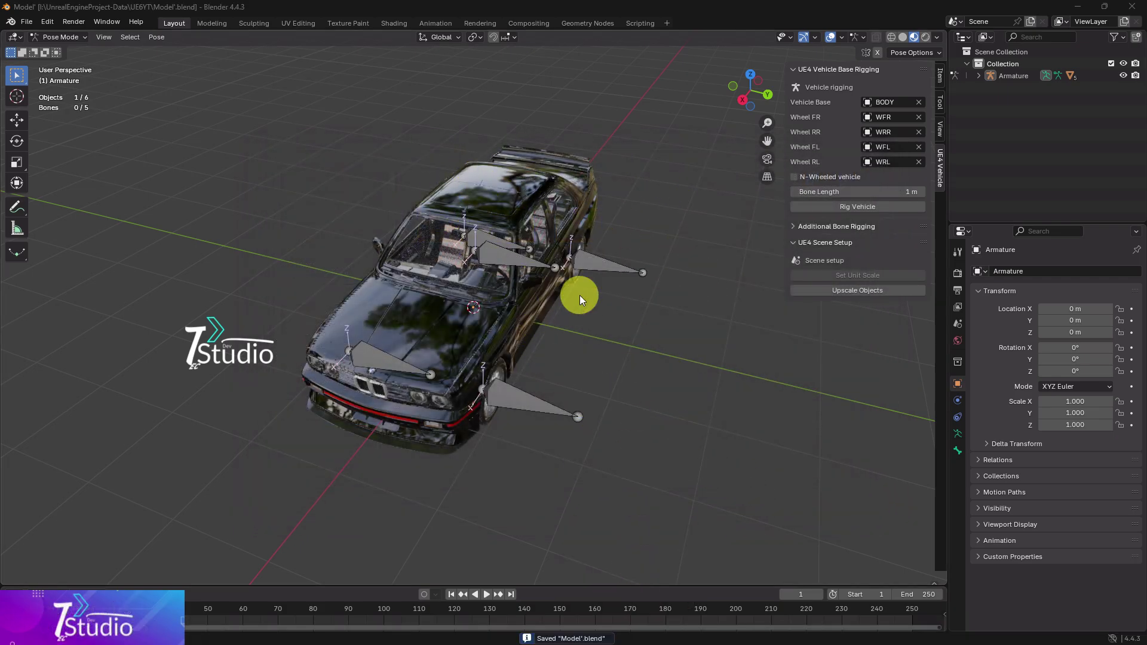
# - Select all the bones of the armature and return to Object Mode
pyautogui.moveTo(610, 333); pyautogui.dragTo(604, 371, button='middle')
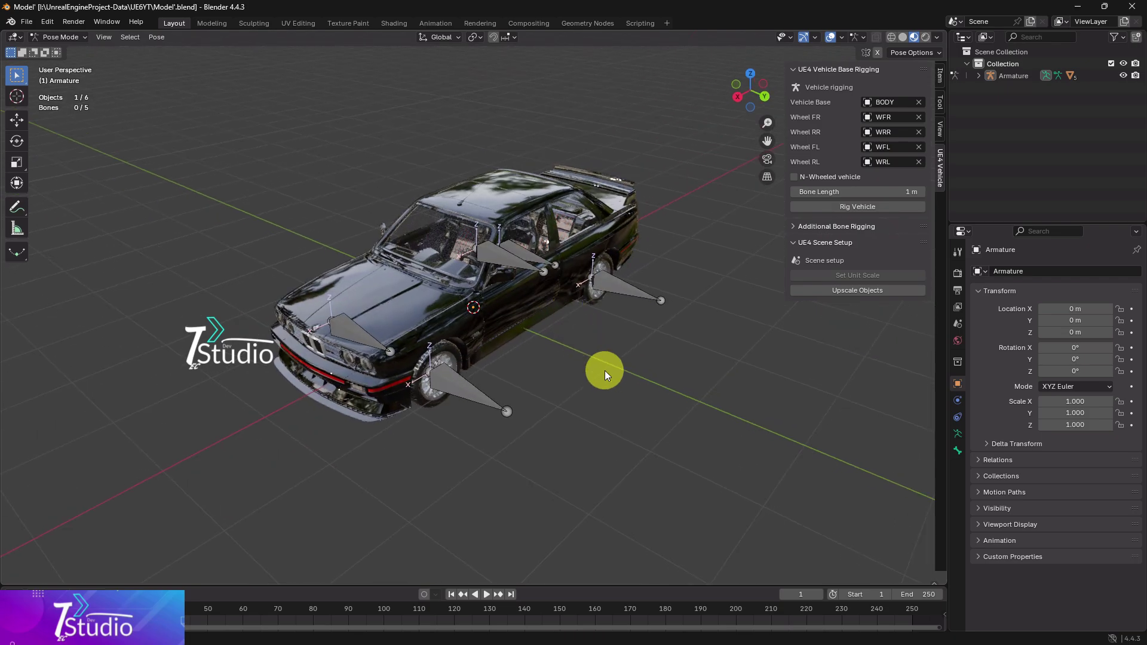
pyautogui.press('a')
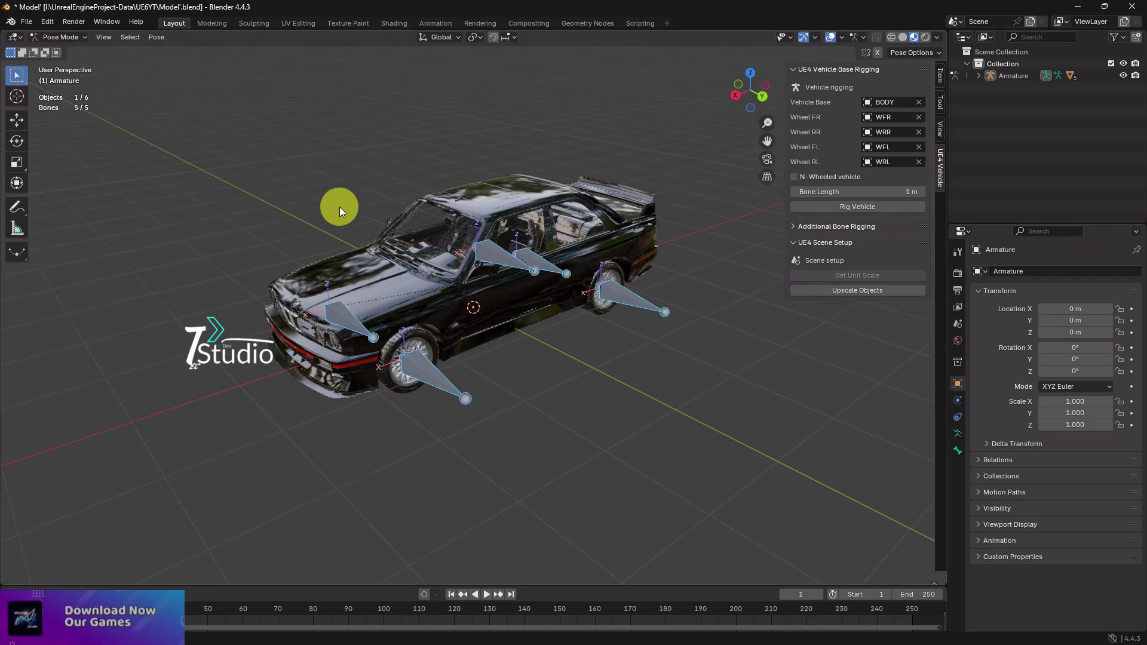
pyautogui.click(61, 37)
pyautogui.click(62, 50)
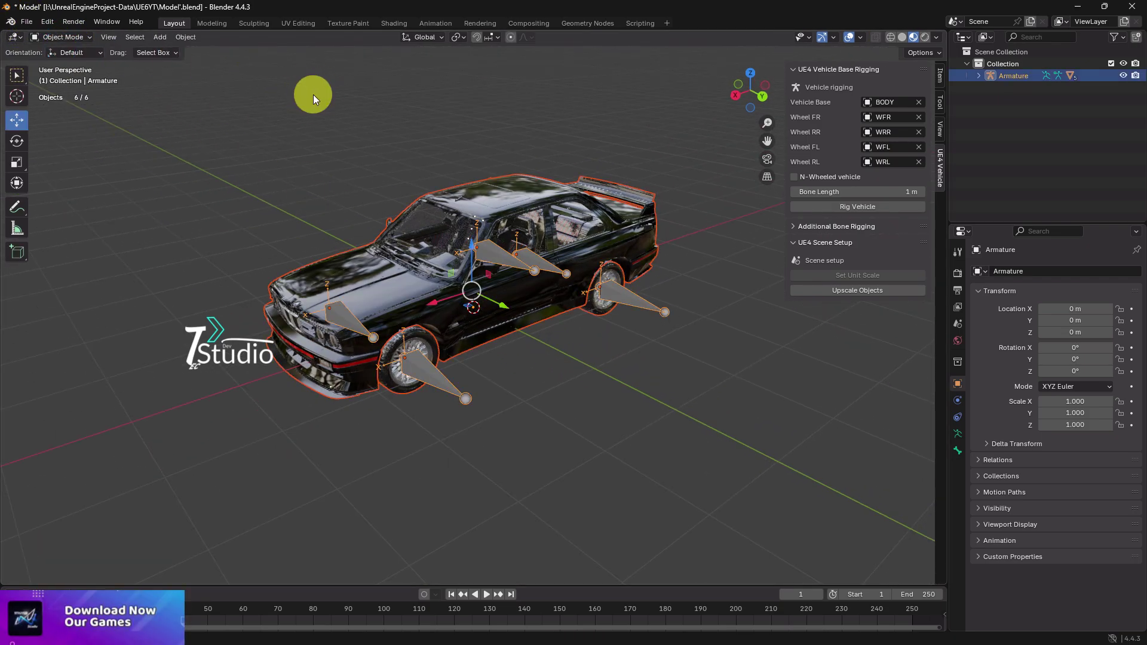
# - Start an FBX export into the Music folder with the file name Car.fbx
pyautogui.click(31, 20)
pyautogui.moveTo(72, 203)
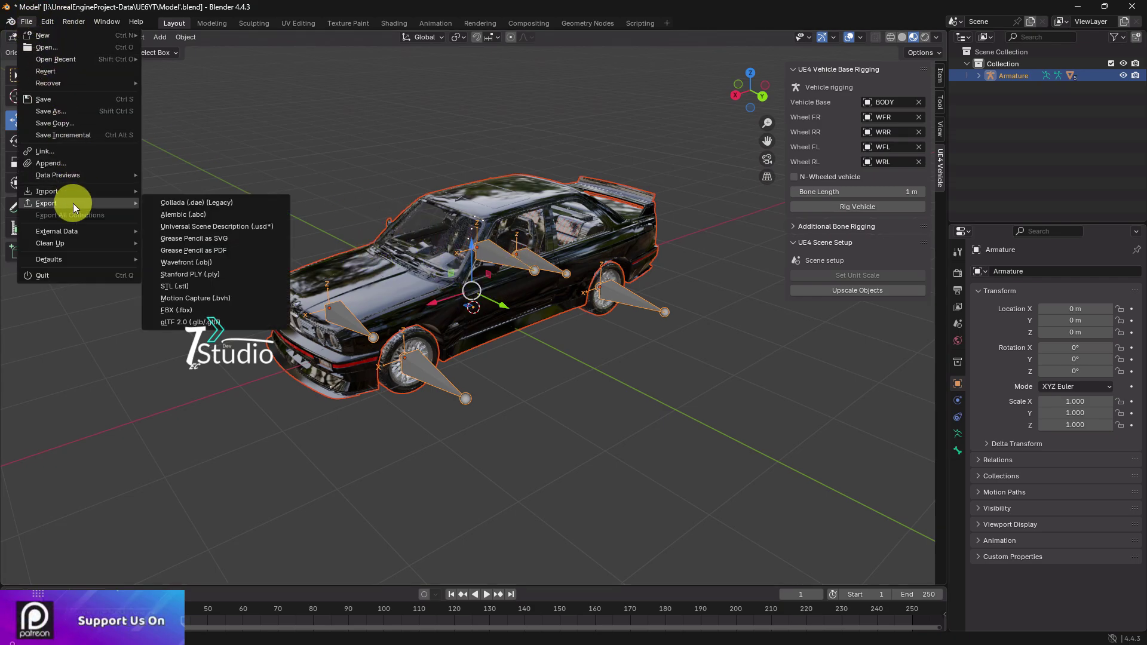
pyautogui.click(195, 310)
pyautogui.click(305, 274)
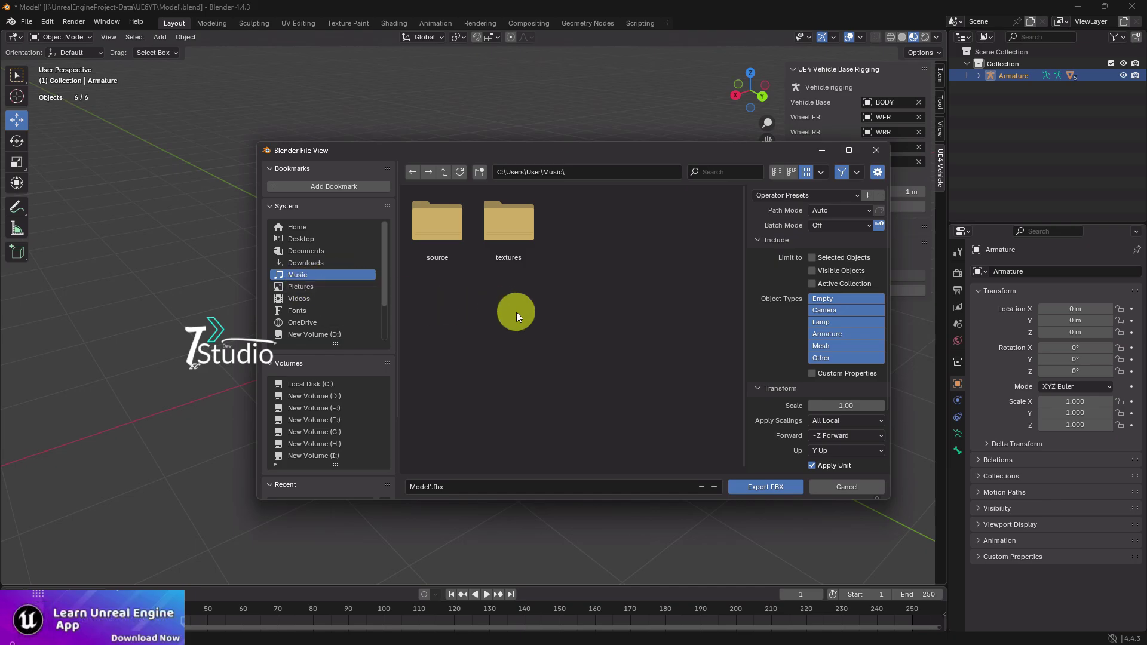
pyautogui.click(465, 485)
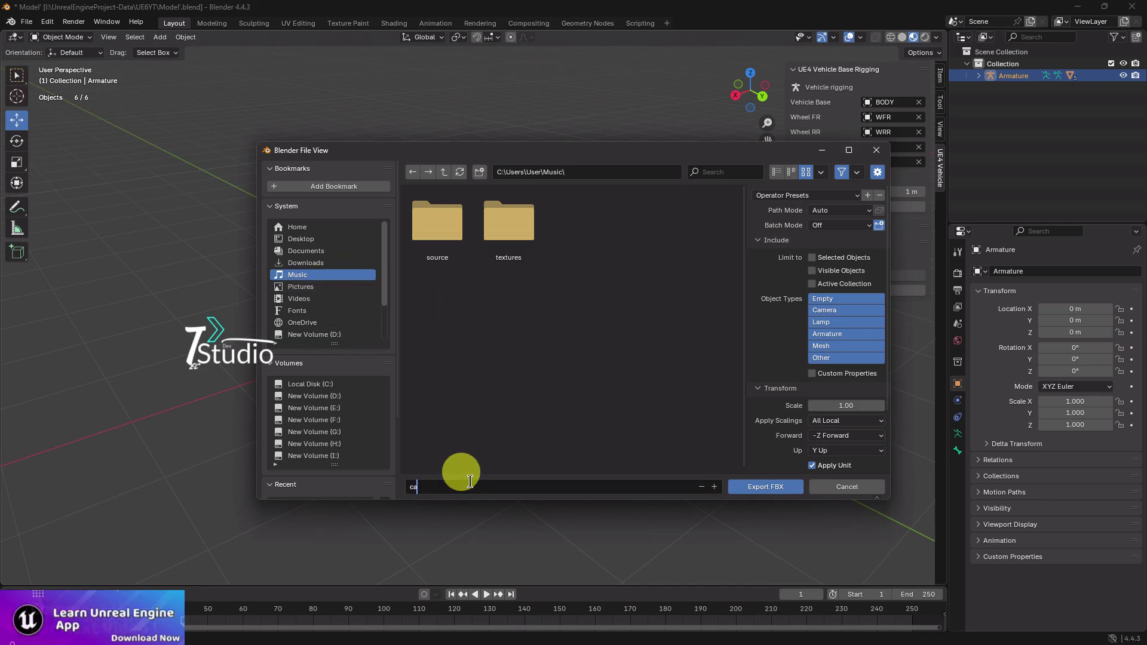
pyautogui.write('Ca')
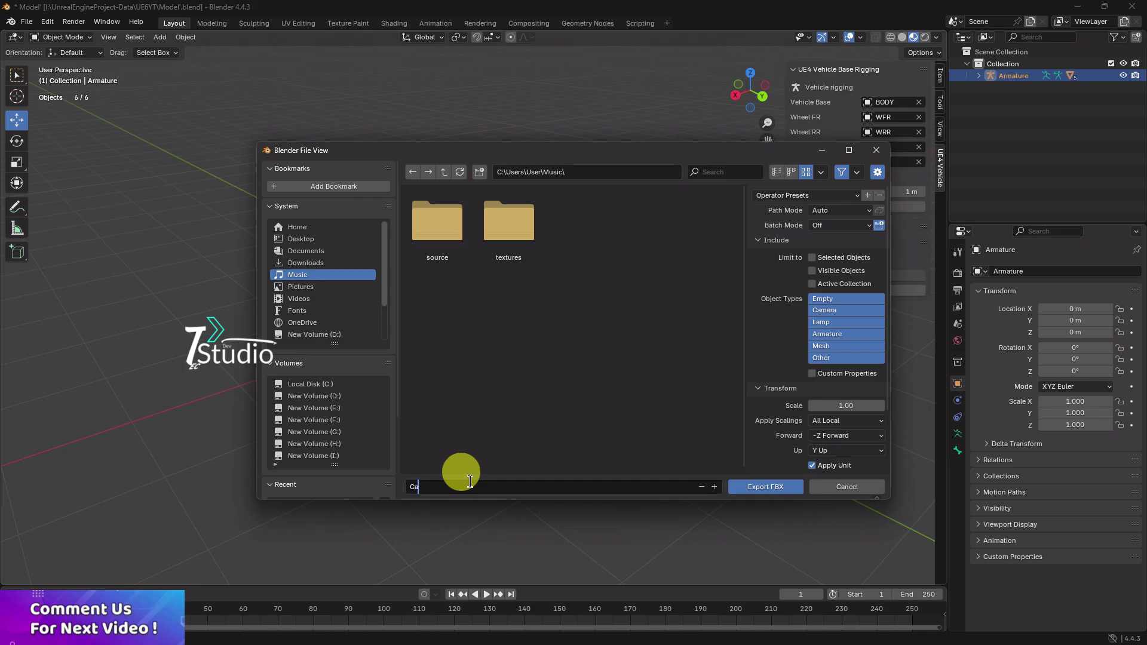
pyautogui.write('r')
pyautogui.press('Return')
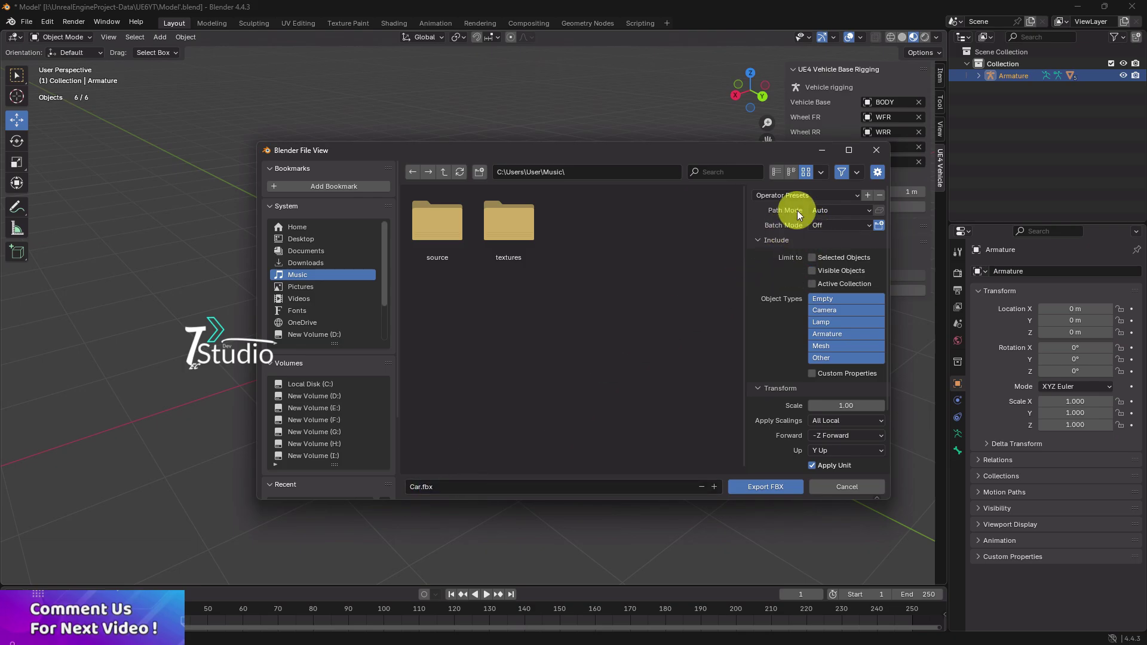
# - Apply the RIG MESH UE export preset and limit the export to selected objects
pyautogui.click(785, 197)
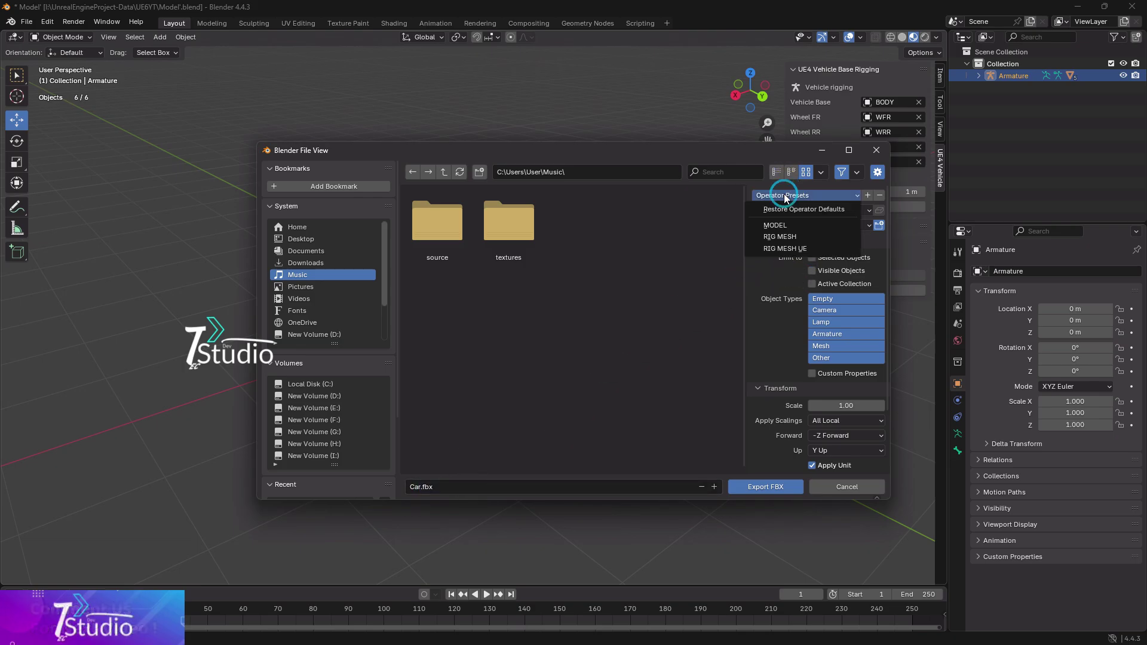
pyautogui.click(805, 247)
pyautogui.click(813, 257)
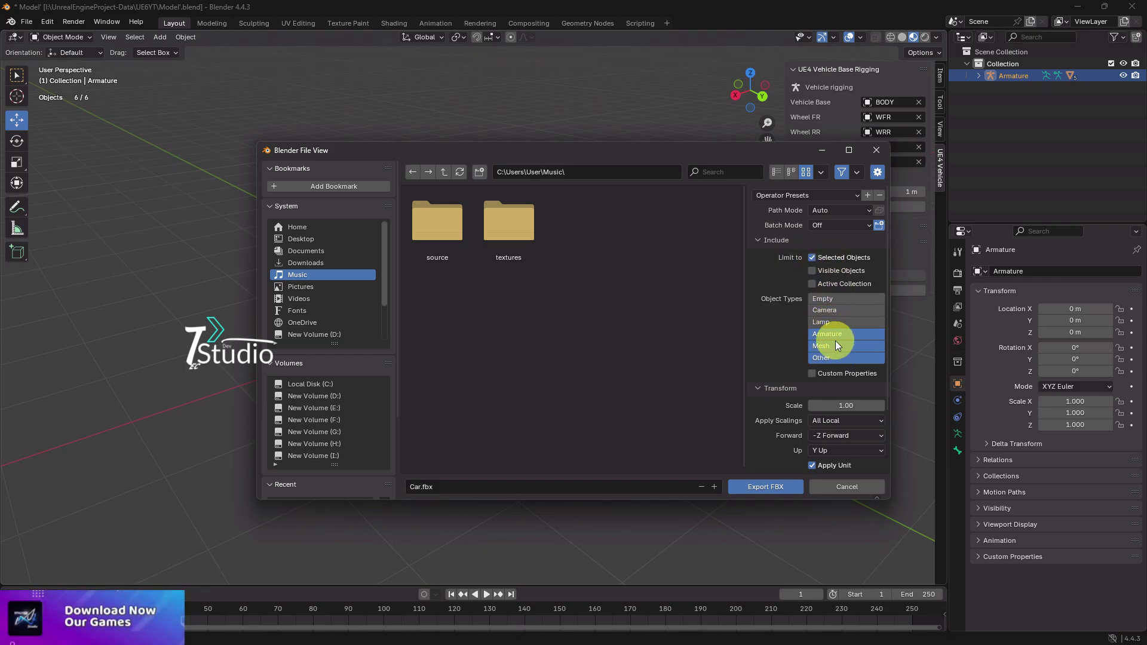
# - Expand the Geometry and Armature export options and review them along with the Transform and Animation settings
pyautogui.scroll(-3, 790, 371)
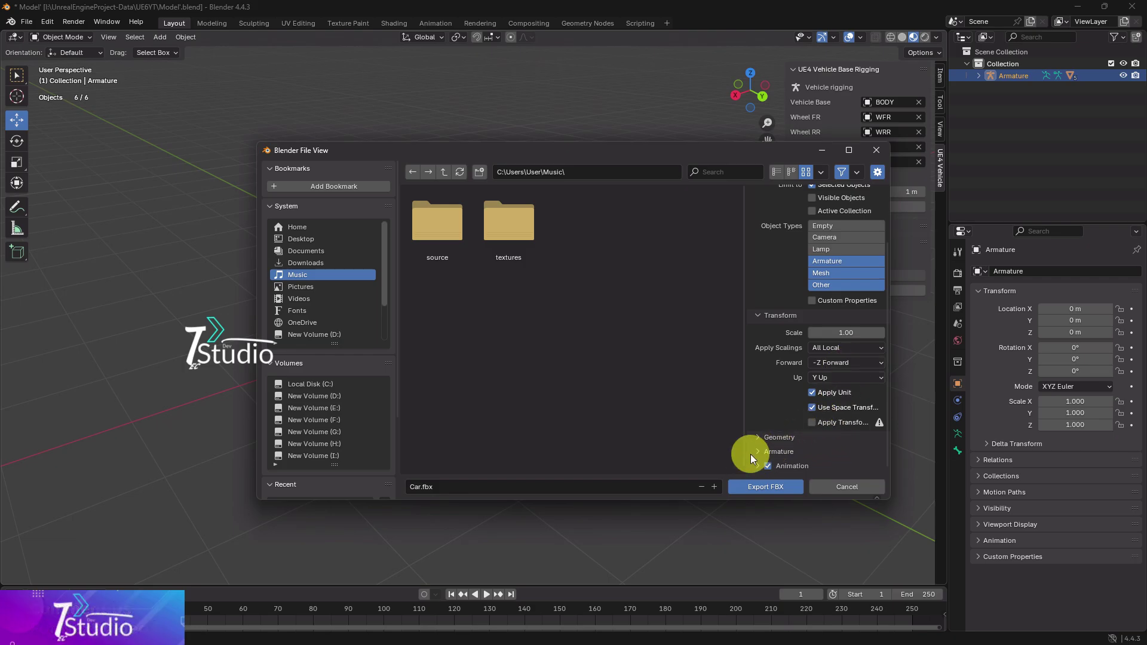
pyautogui.click(763, 436)
pyautogui.scroll(-3, 771, 427)
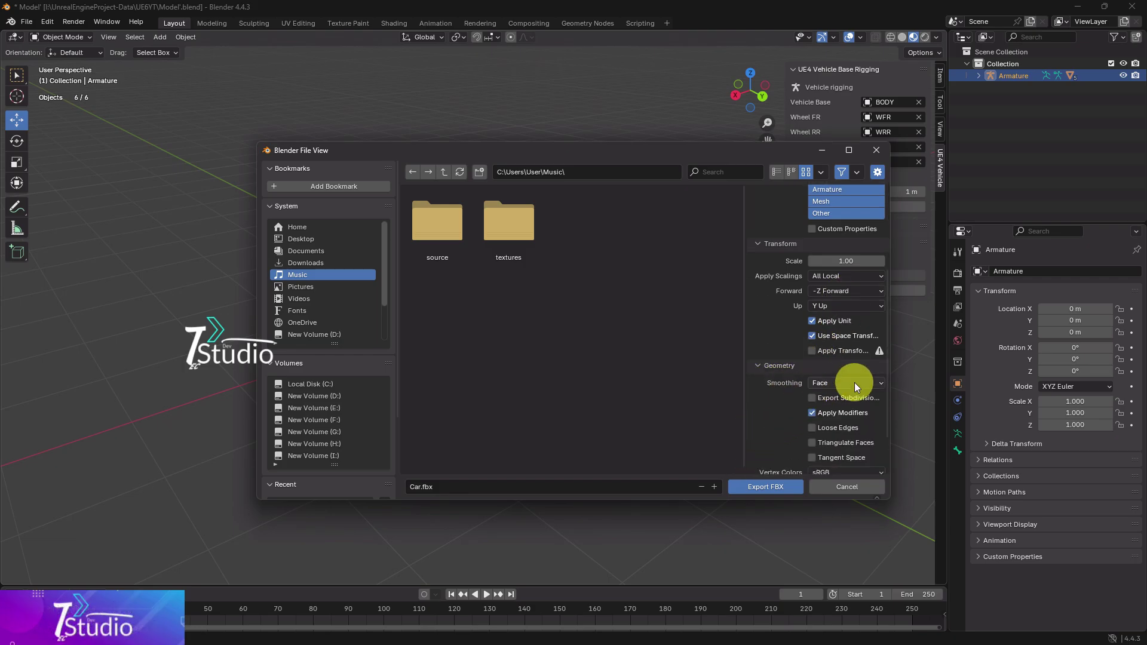
pyautogui.scroll(-2, 787, 432)
pyautogui.click(758, 450)
pyautogui.scroll(-3, 759, 449)
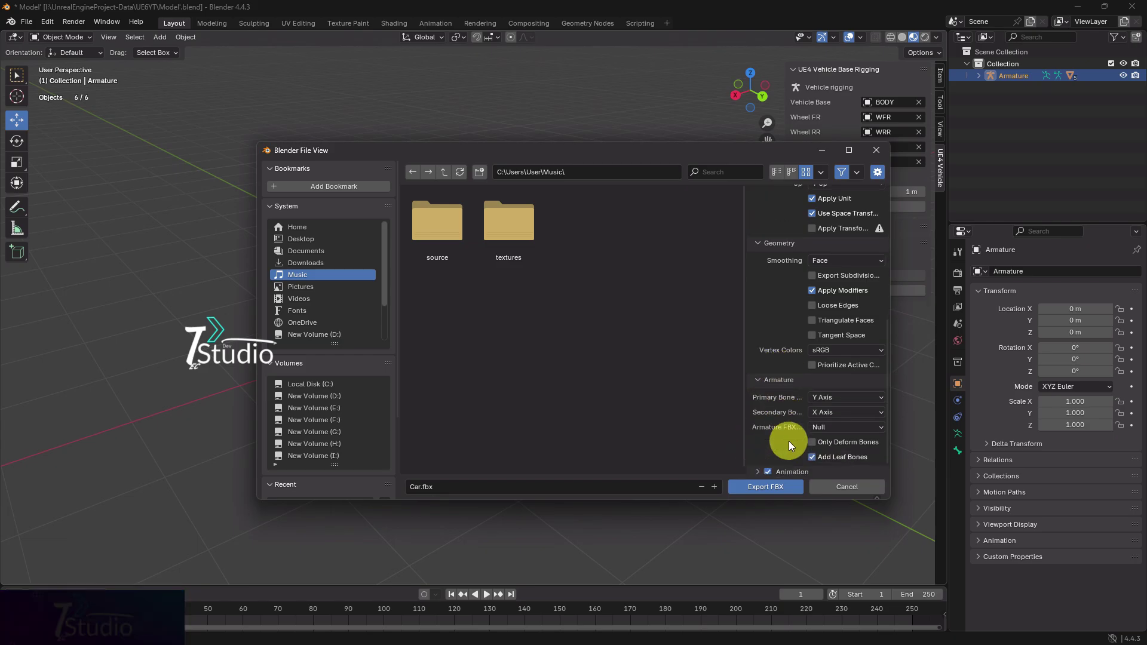
pyautogui.click(769, 472)
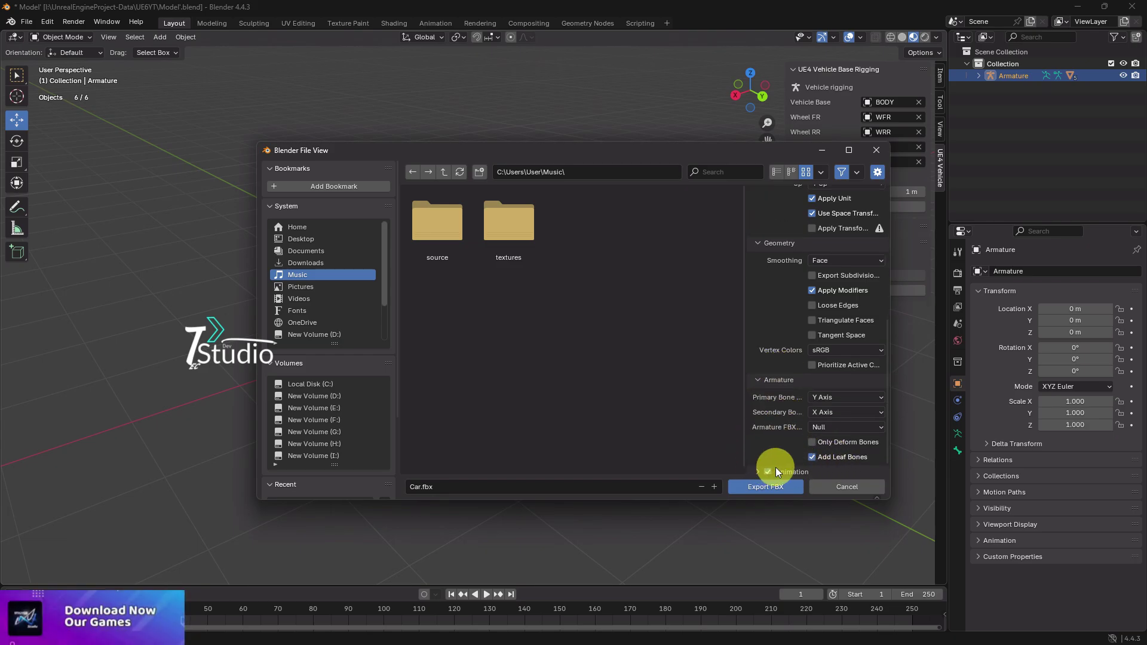
# - Move the FBX export window aside so the car in the viewport is uncovered
pyautogui.moveTo(644, 153); pyautogui.dragTo(834, 379)
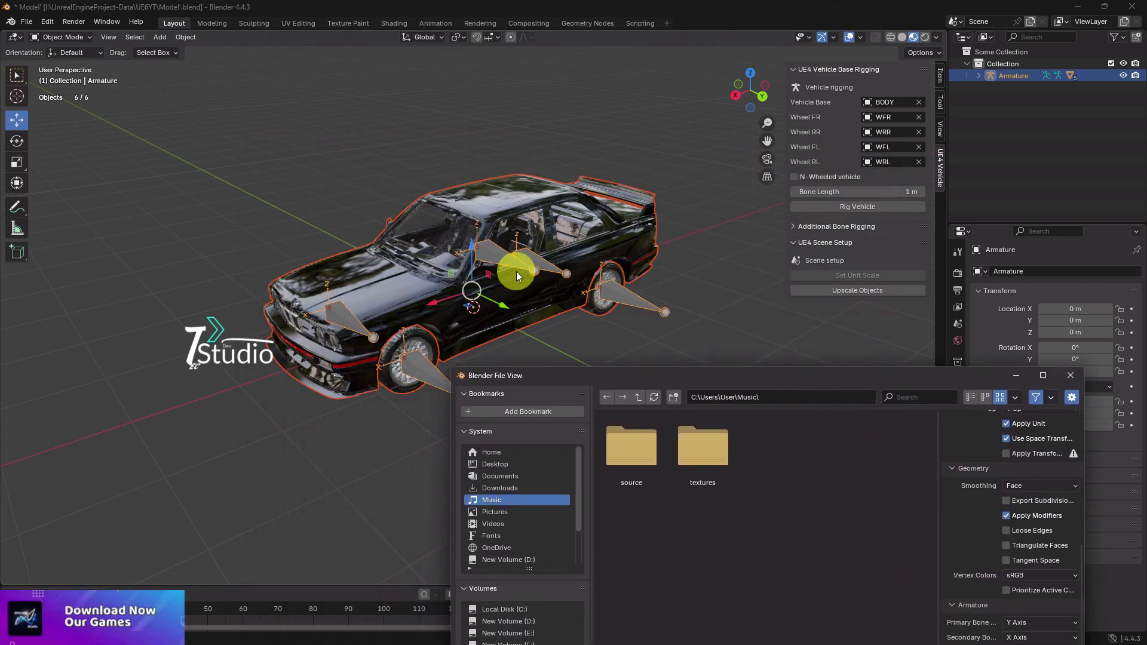
pyautogui.press('Tab')
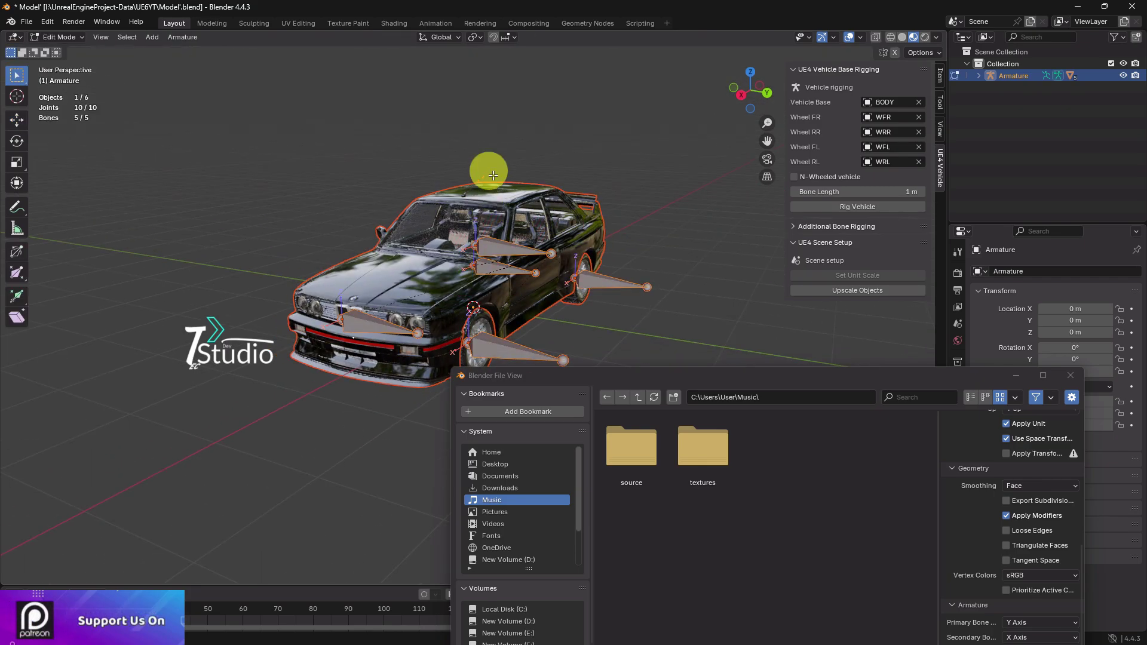
pyautogui.click(63, 37)
pyautogui.click(63, 51)
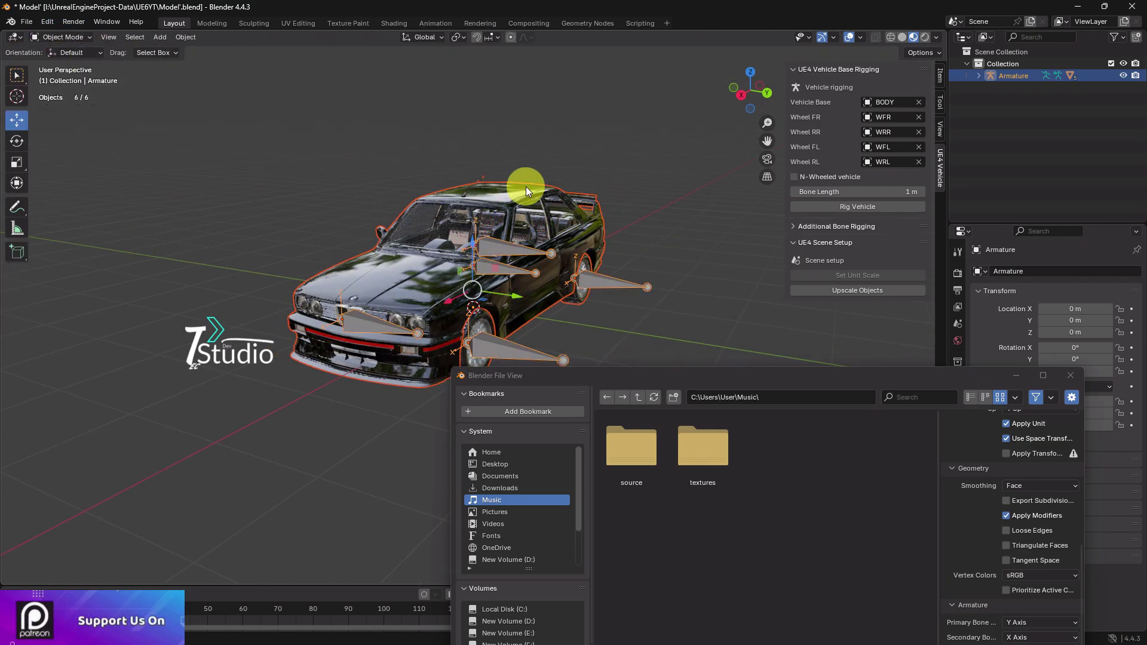
# - Enter Edit Mode on the BODY mesh with face selection and the Move tool, and deselect all its geometry
pyautogui.click(526, 185)
pyautogui.press('Tab')
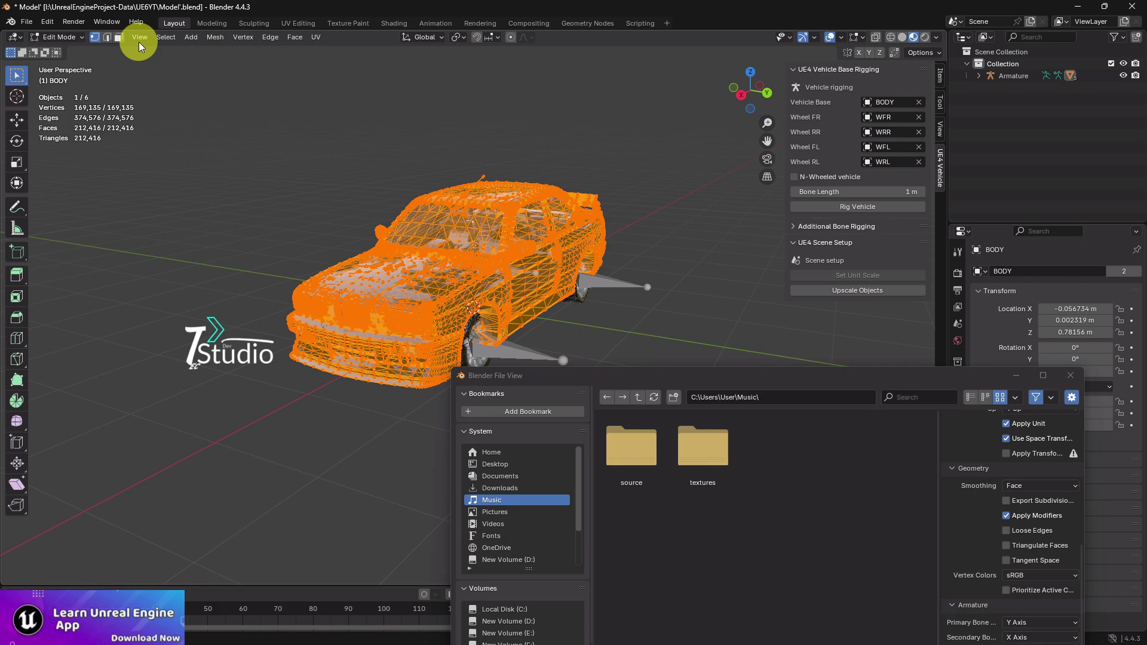
pyautogui.click(16, 119)
pyautogui.click(285, 88)
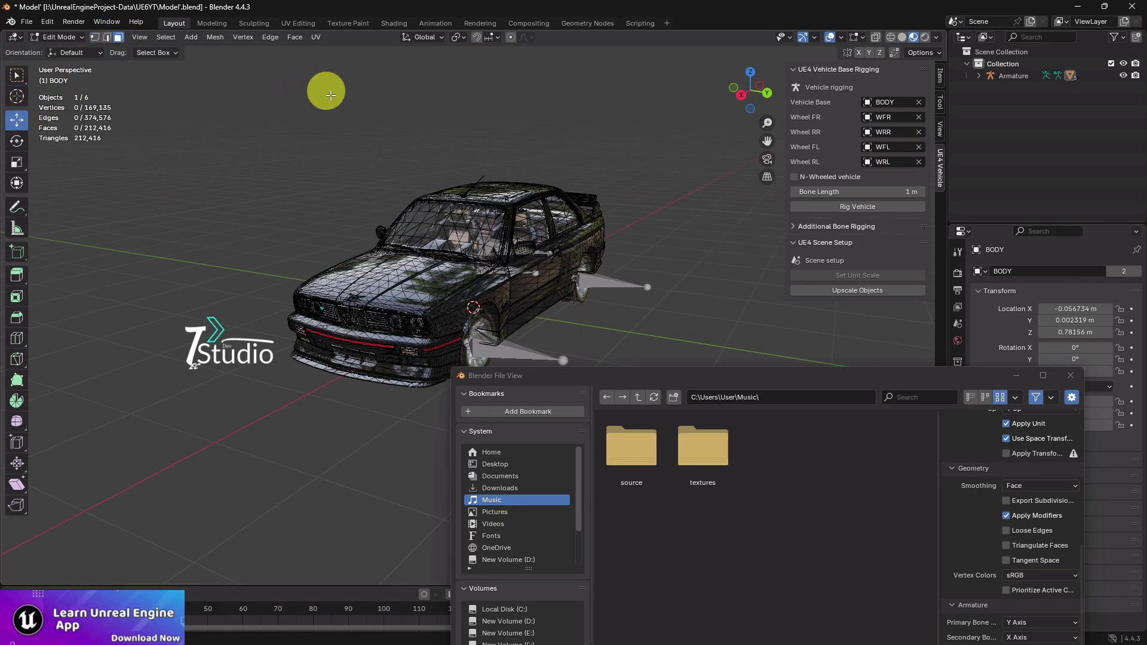
# - Enable the Face Orientation overlay and inspect the car's exterior and interior for flipped faces
pyautogui.click(840, 38)
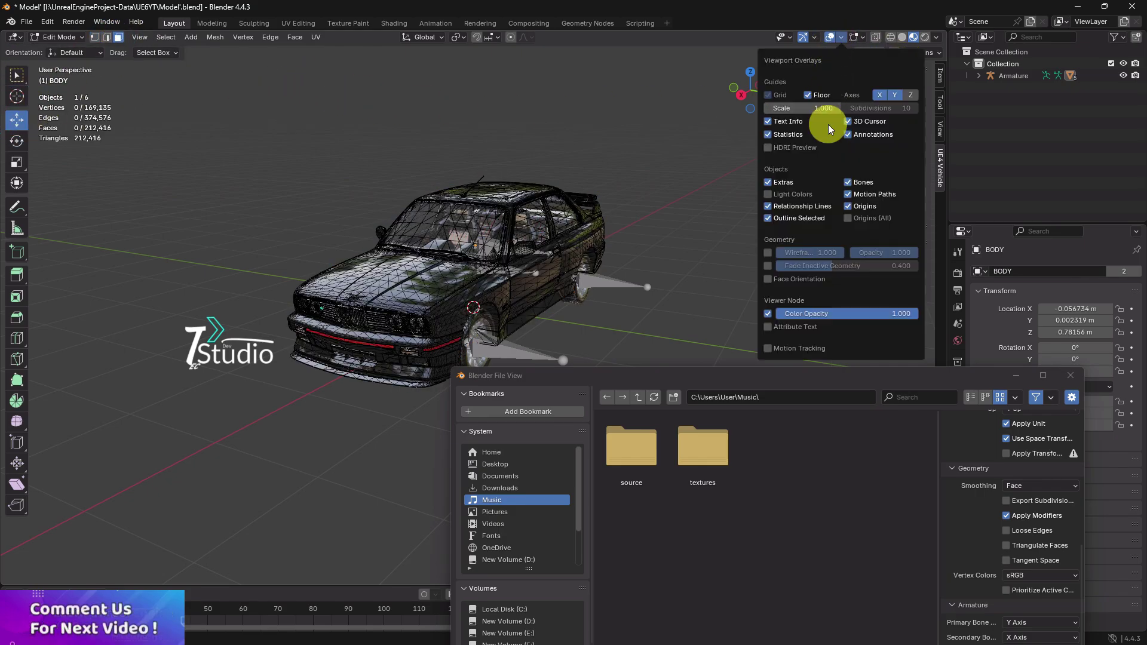
pyautogui.click(769, 279)
pyautogui.moveTo(533, 213); pyautogui.dragTo(439, 214, button='middle')
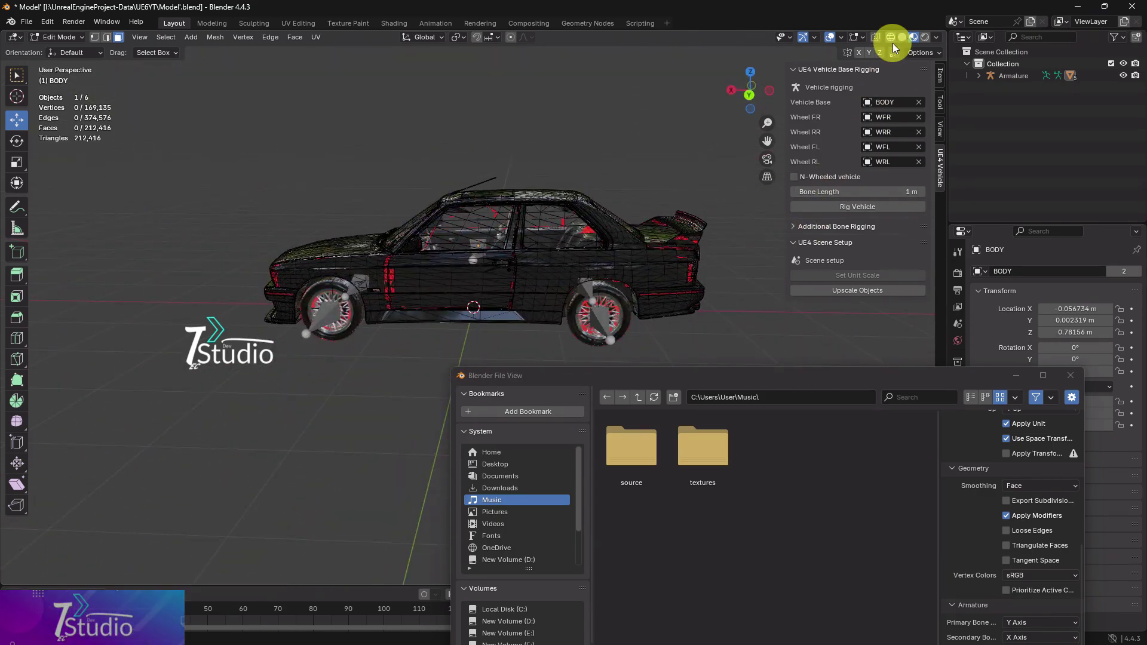
pyautogui.click(842, 38)
pyautogui.moveTo(391, 279); pyautogui.dragTo(369, 292, button='middle')
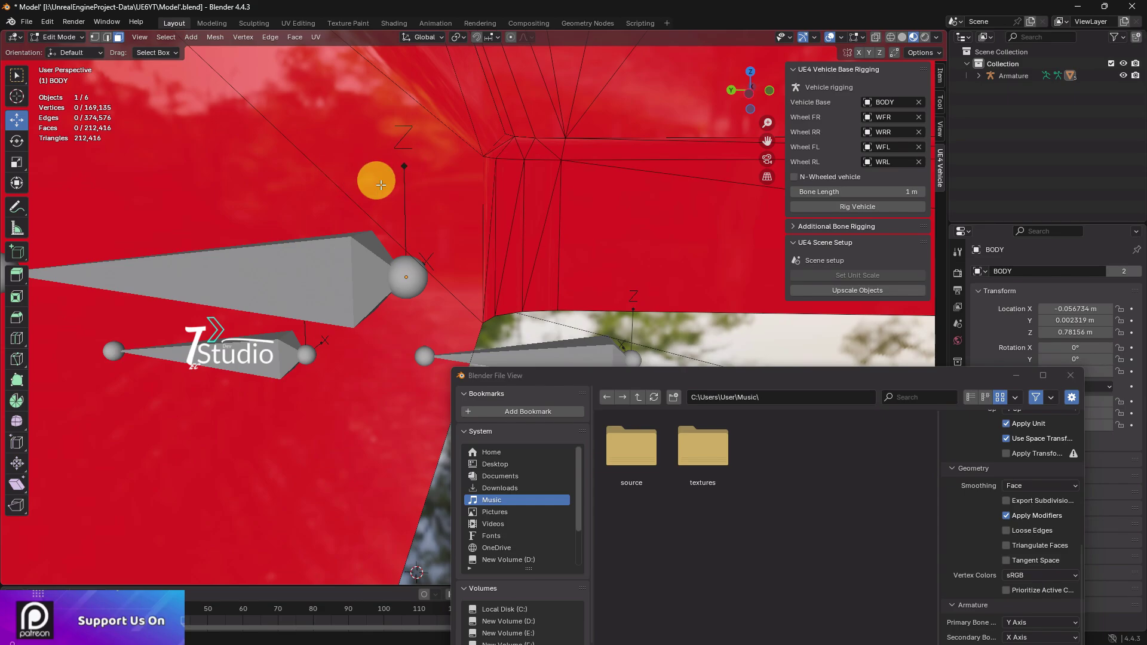
pyautogui.moveTo(389, 189); pyautogui.dragTo(622, 296, button='middle')
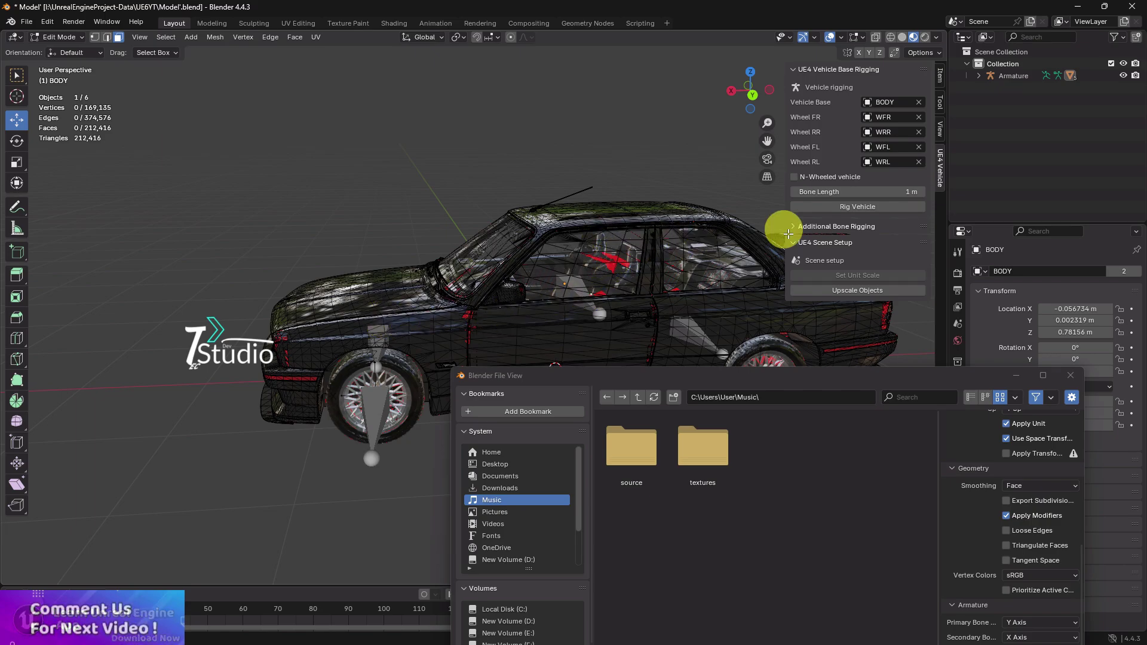
# - Turn off the Face Orientation overlay and export the car as Car.fbx into the Music folder
pyautogui.click(842, 37)
pyautogui.click(798, 279)
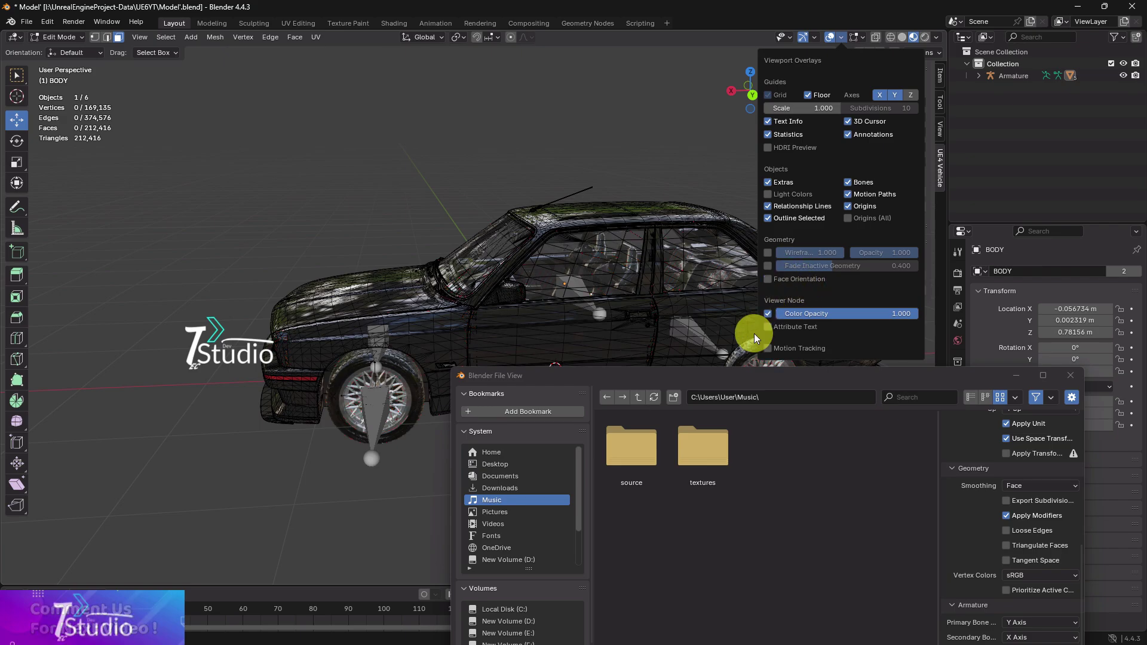
pyautogui.moveTo(707, 380); pyautogui.dragTo(445, 84)
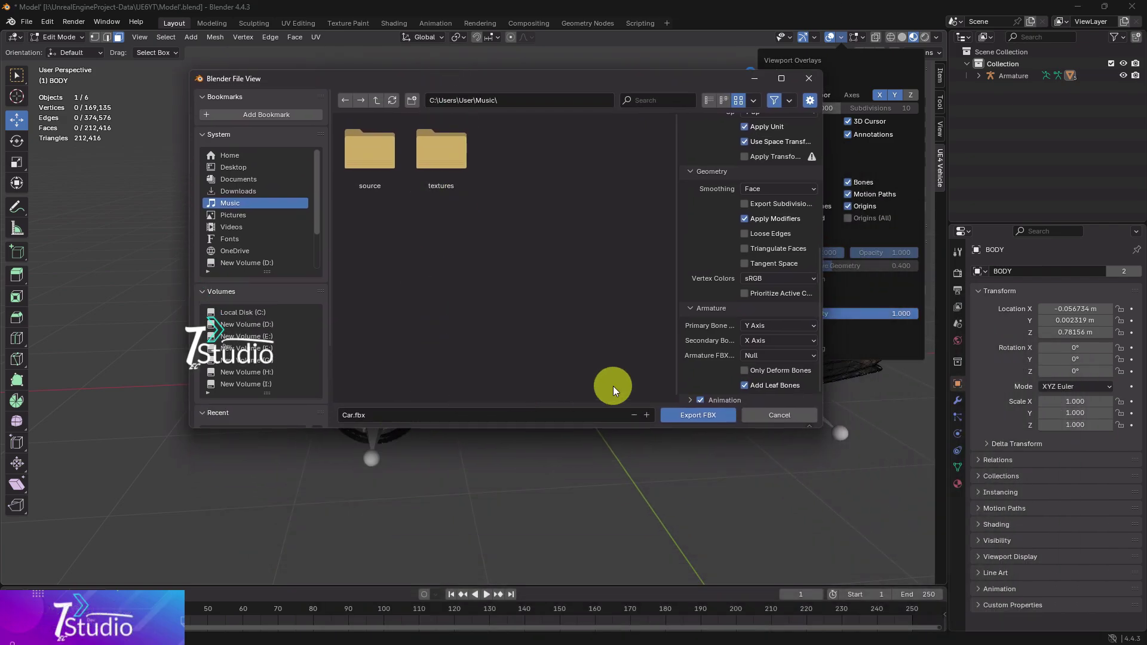
pyautogui.click(694, 418)
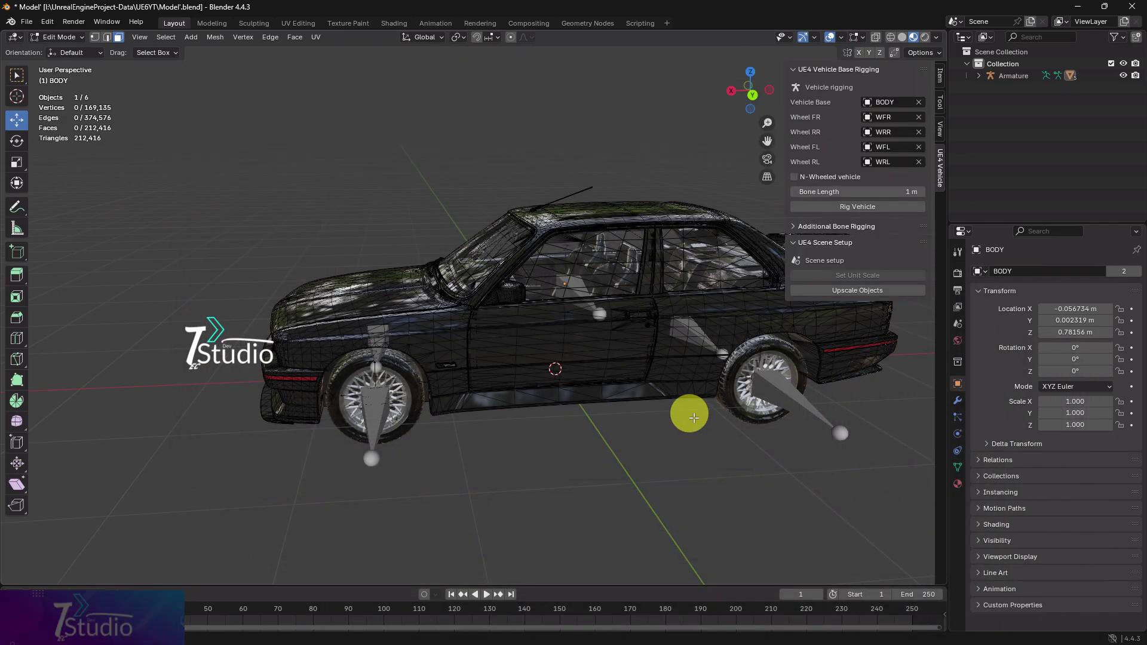
# - Return to Object Mode, select the whole car with its armature, and export only the selected objects as FBX, overwriting Car.fbx
pyautogui.click(58, 36)
pyautogui.click(57, 49)
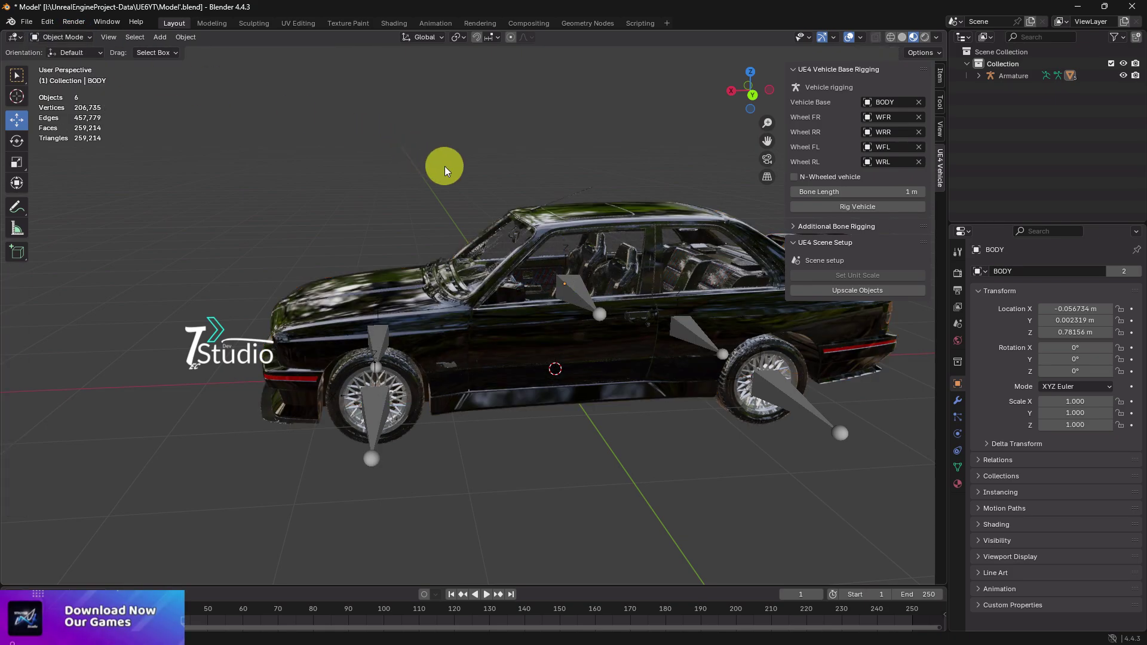
pyautogui.click(27, 21)
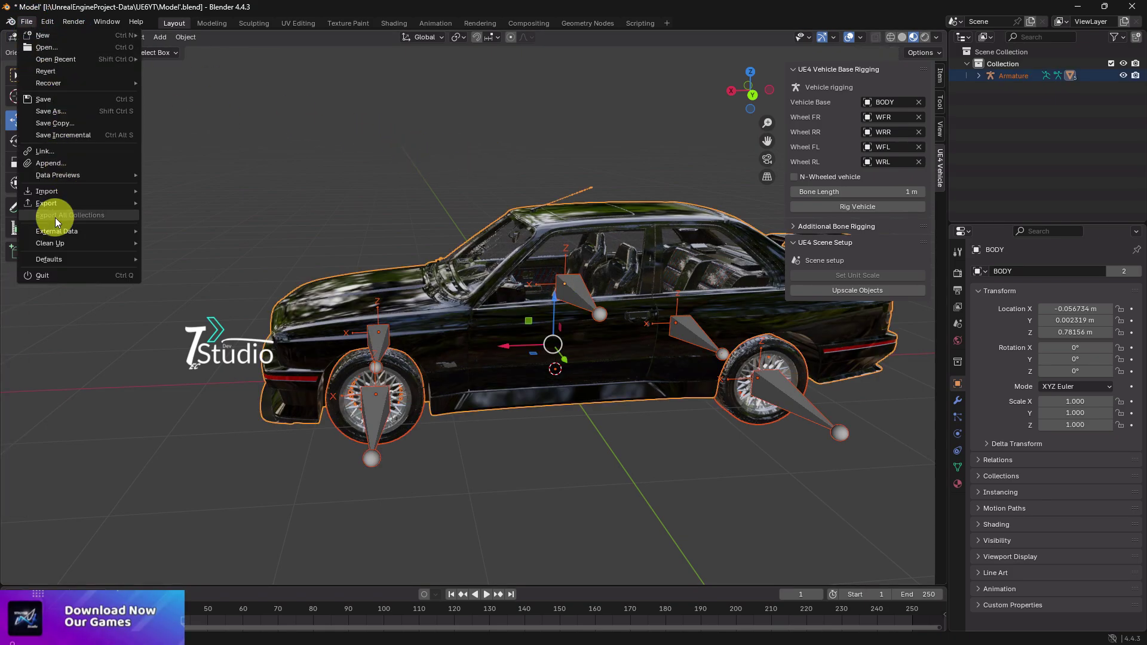
pyautogui.moveTo(72, 204)
pyautogui.click(180, 310)
pyautogui.click(584, 218)
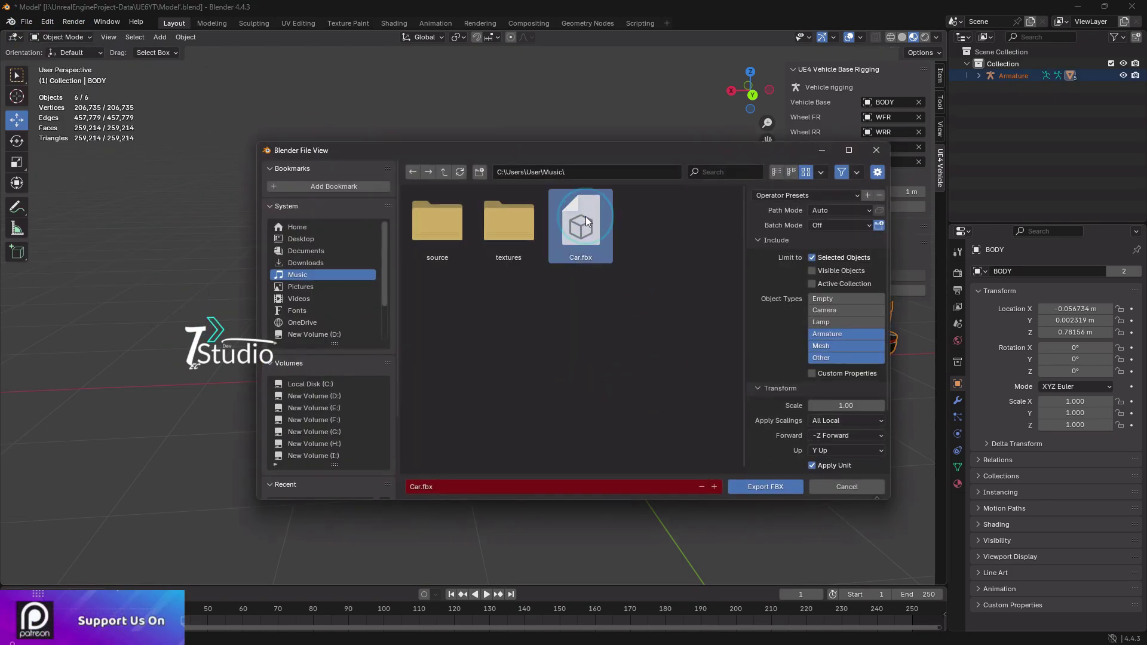
pyautogui.click(754, 487)
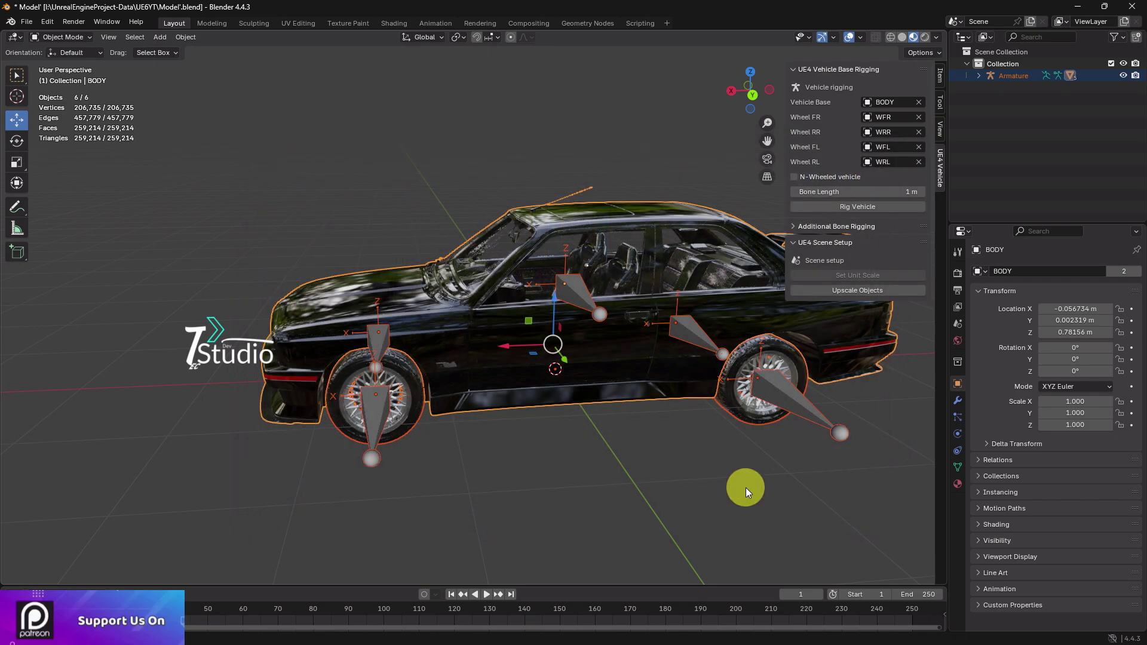
pyautogui.click(746, 483)
# - Switch from Blender to Unreal Engine and capture a screenshot of the viewport showing the cars
pyautogui.click(1076, 7)
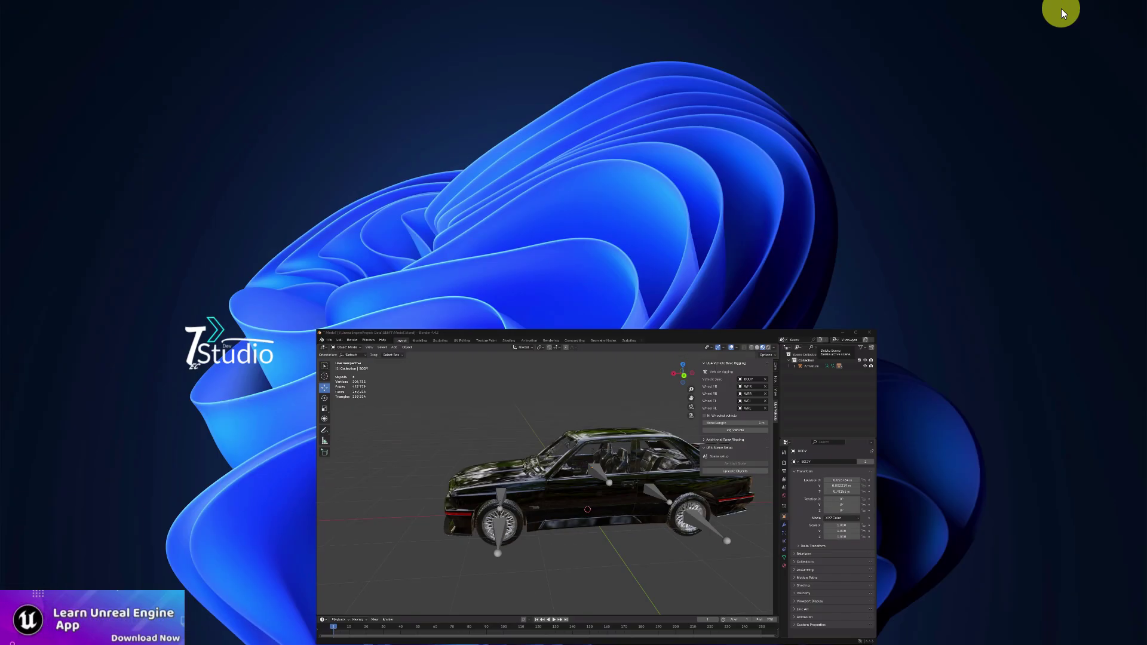
pyautogui.click(548, 631)
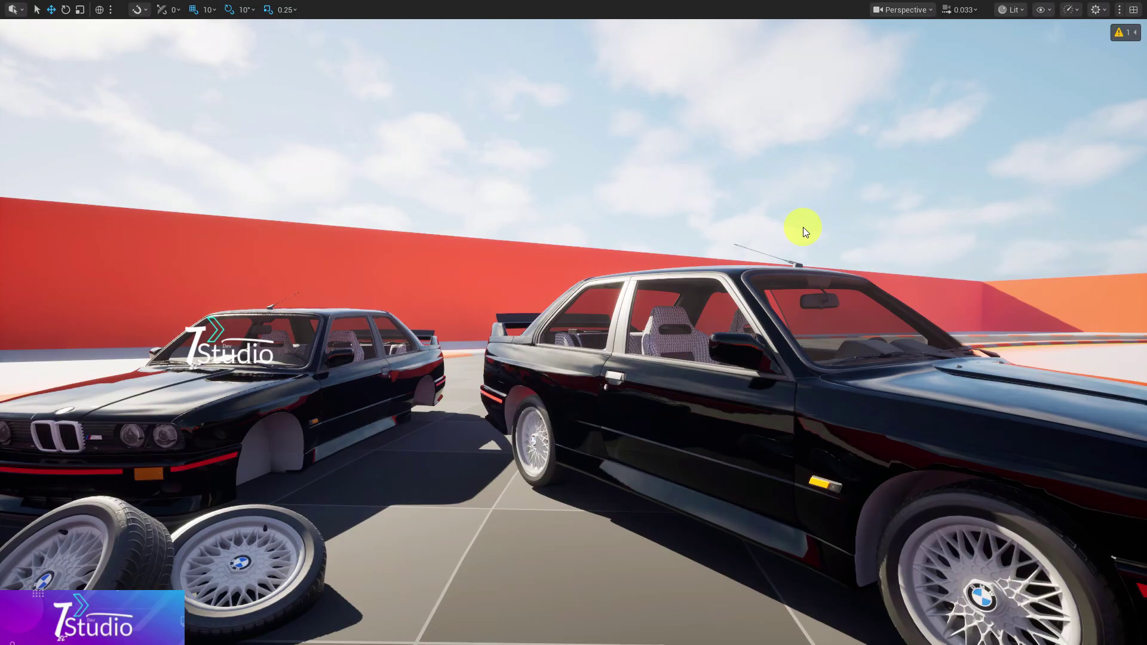
pyautogui.press('F9')
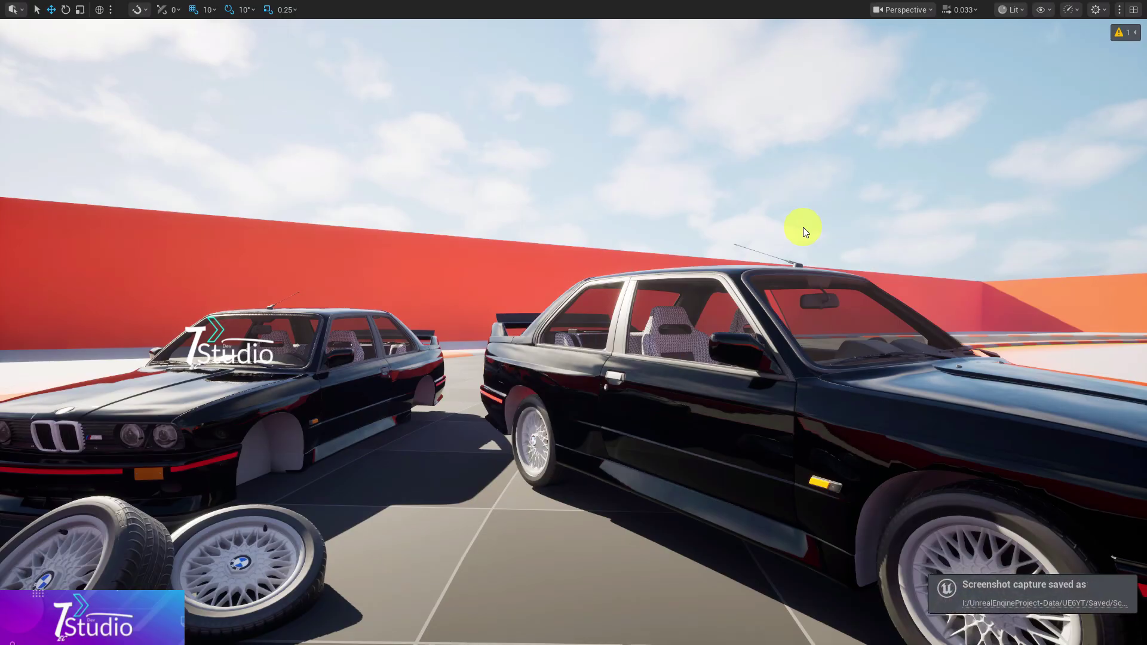
# - Select the complete car in the level and check its skeletal mesh in the actor details
pyautogui.press('s')
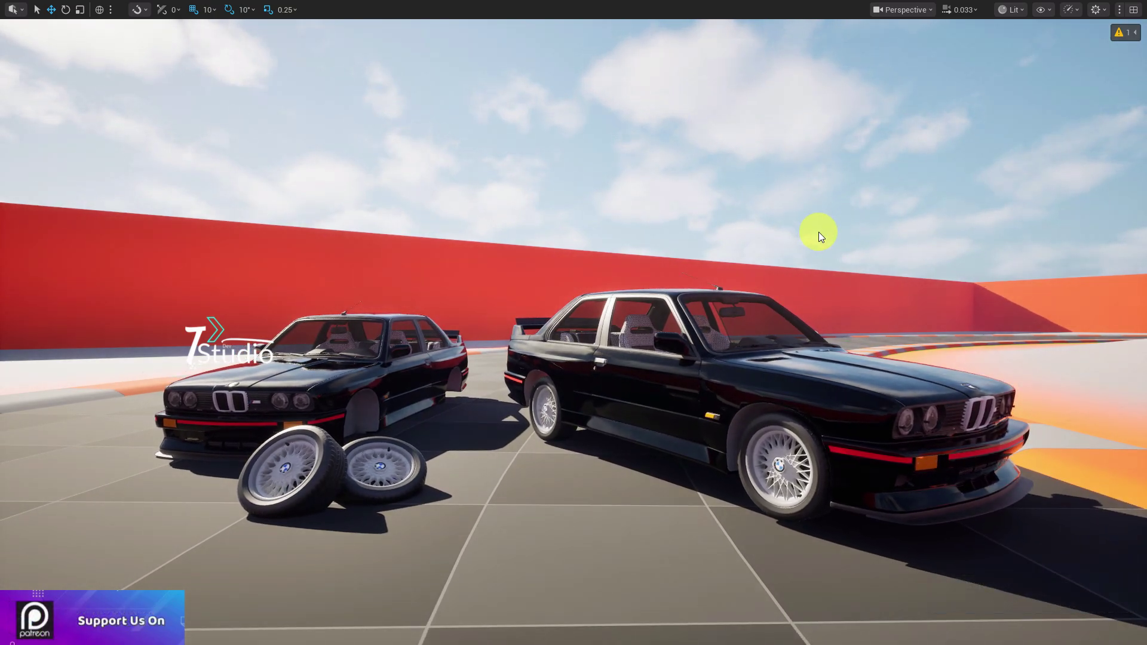
pyautogui.click(760, 387)
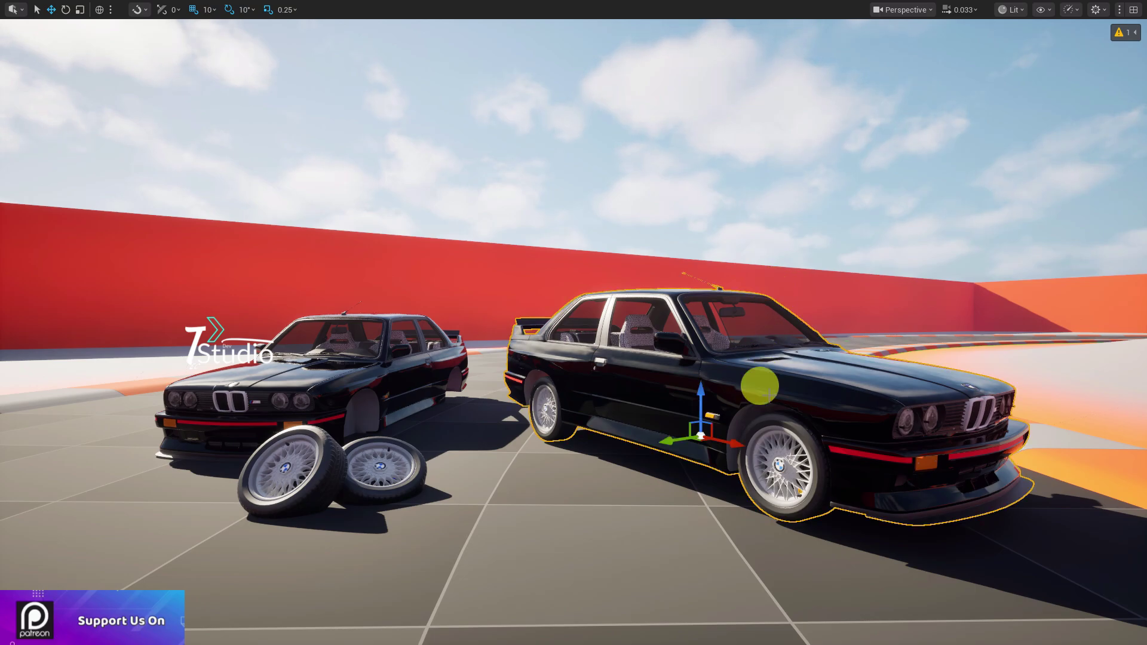
pyautogui.press('F11')
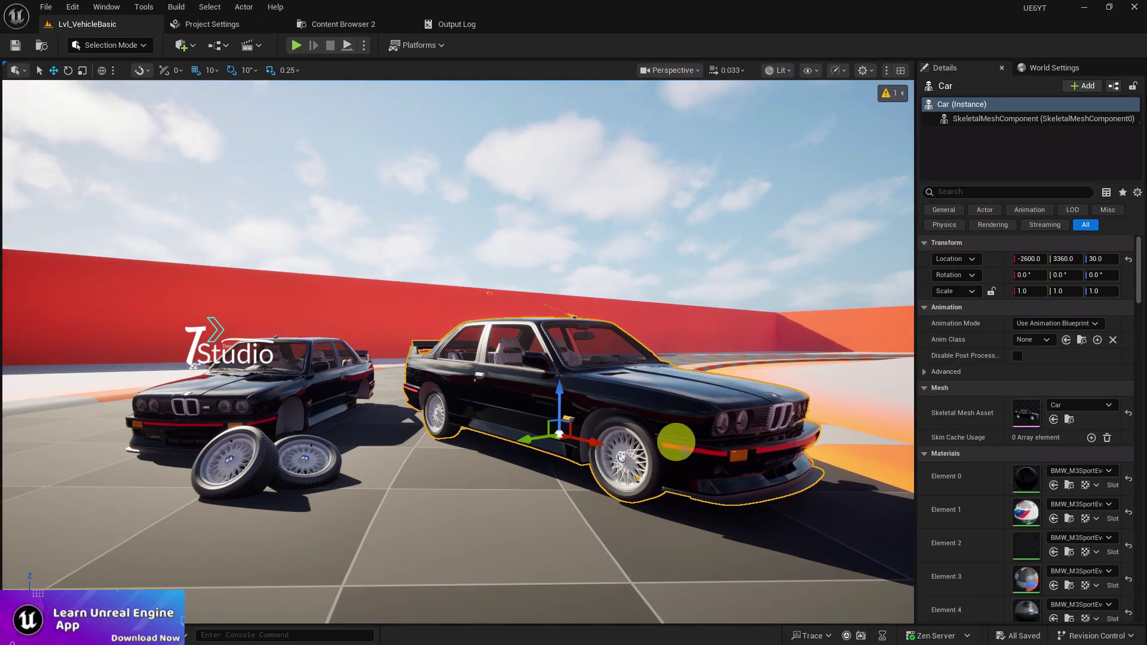
pyautogui.press('F11')
# - Select the separate car body and the two loose wheels in turn, and check the second wheel's static mesh details
pyautogui.click(346, 352)
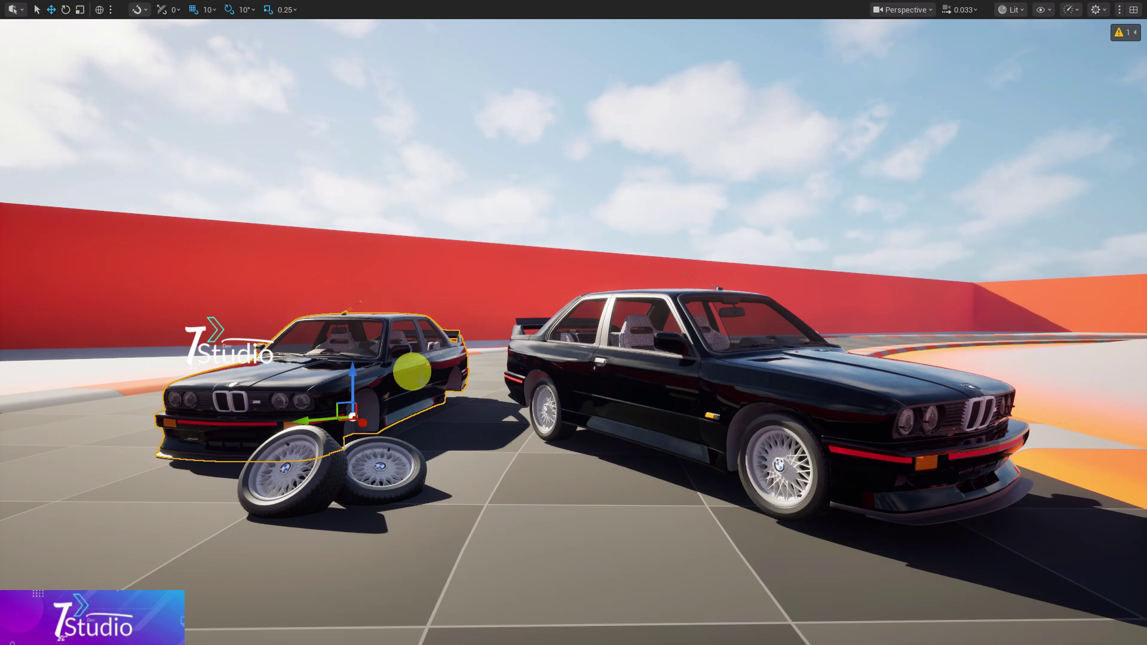
pyautogui.click(292, 469)
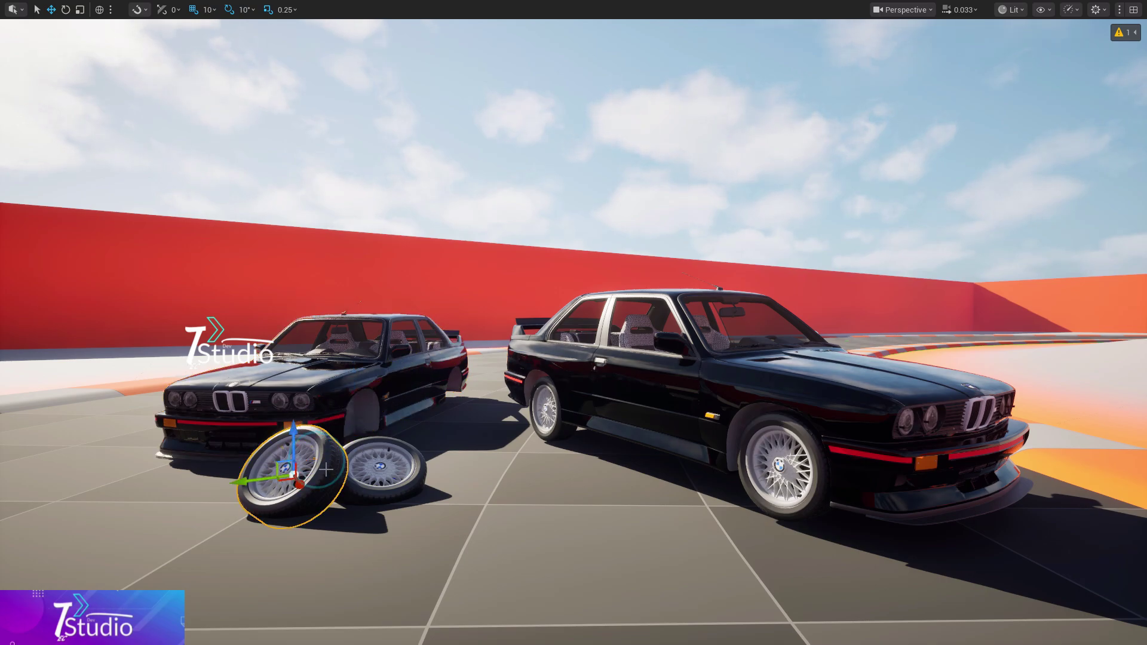
pyautogui.click(361, 475)
pyautogui.press('F11')
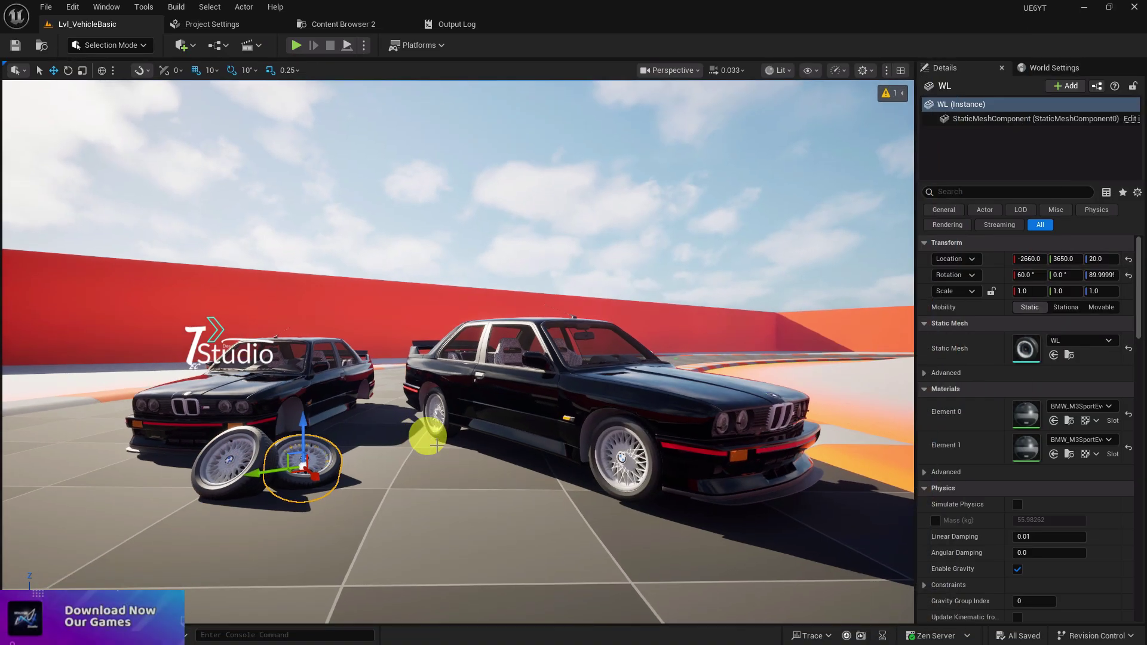
pyautogui.press('F11')
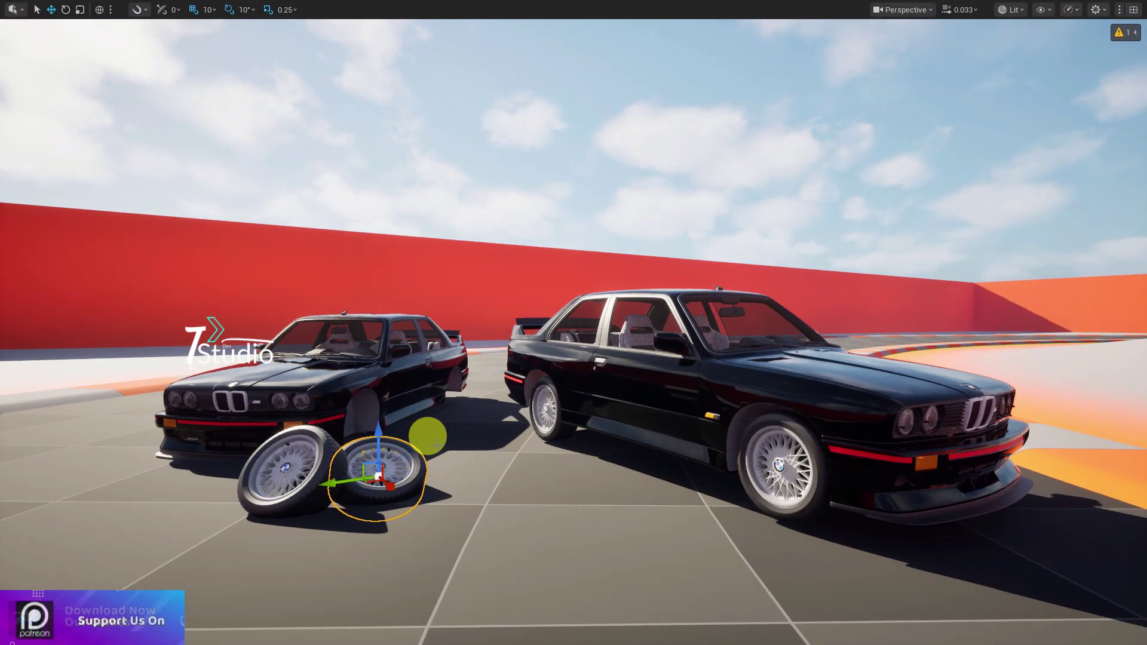
pyautogui.moveTo(586, 399); pyautogui.dragTo(538, 403, button='right')
pyautogui.press('d')
pyautogui.press('d')
pyautogui.press('a')
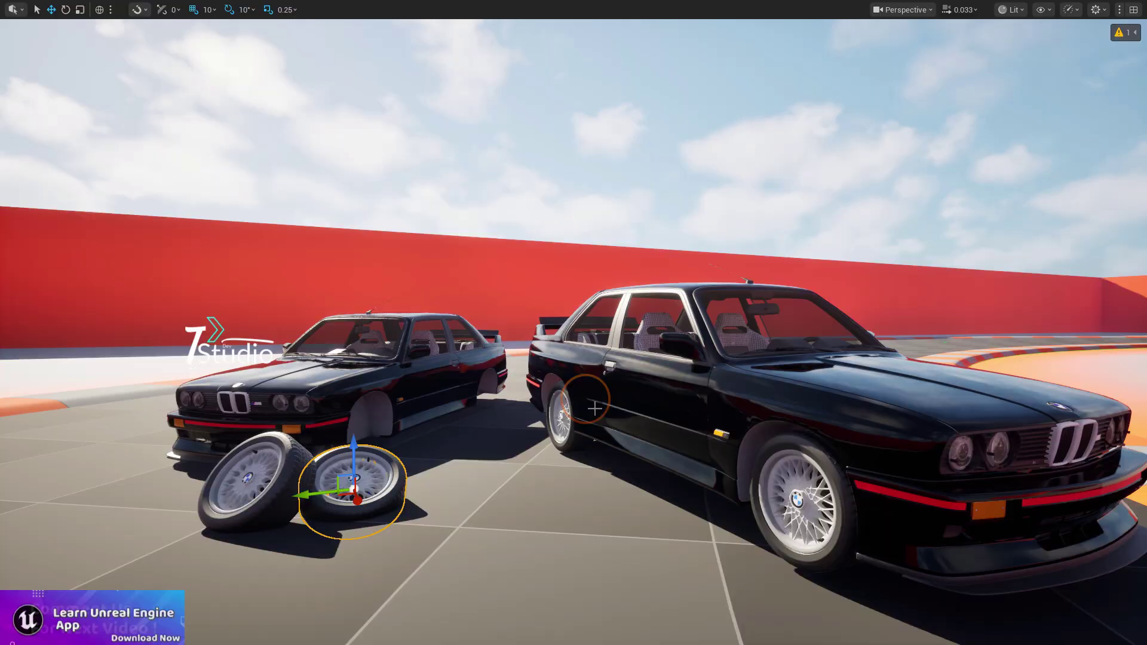